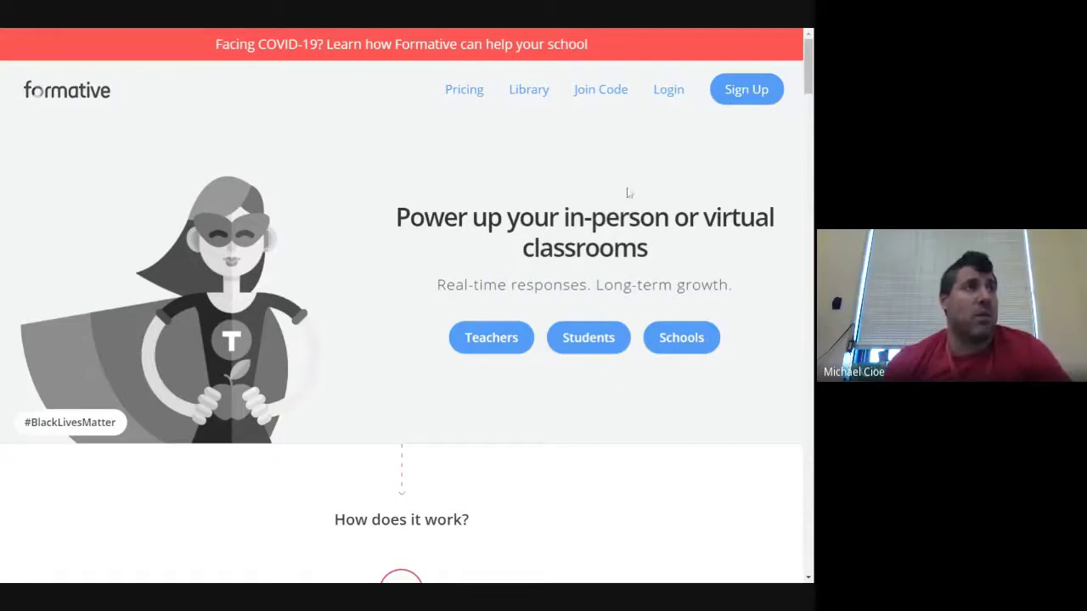
Step: Log in to Formative with the Google account and open the list of classes
click(669, 90)
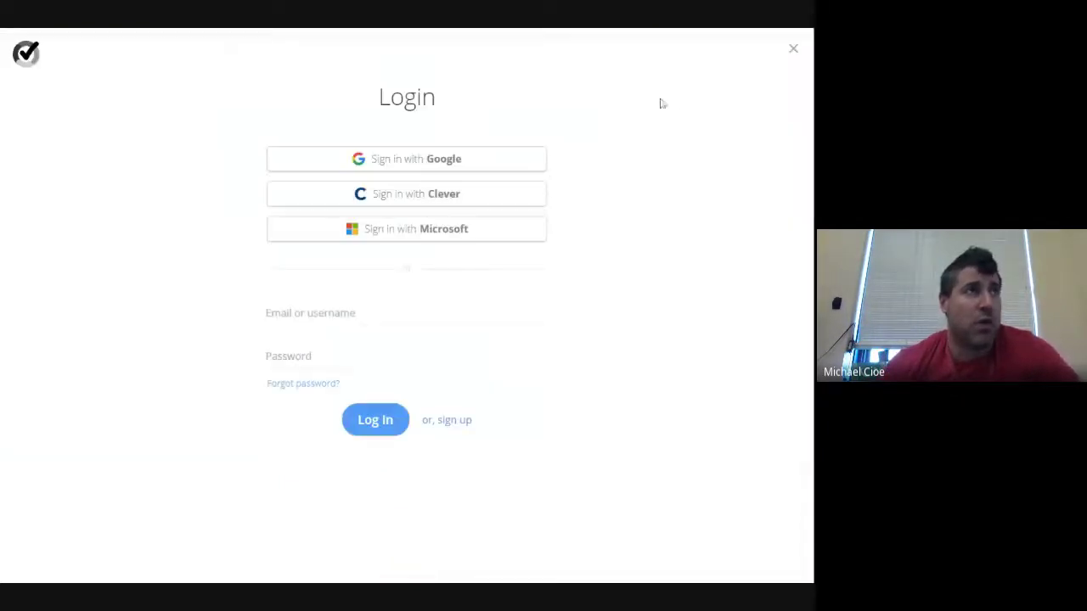
click(452, 167)
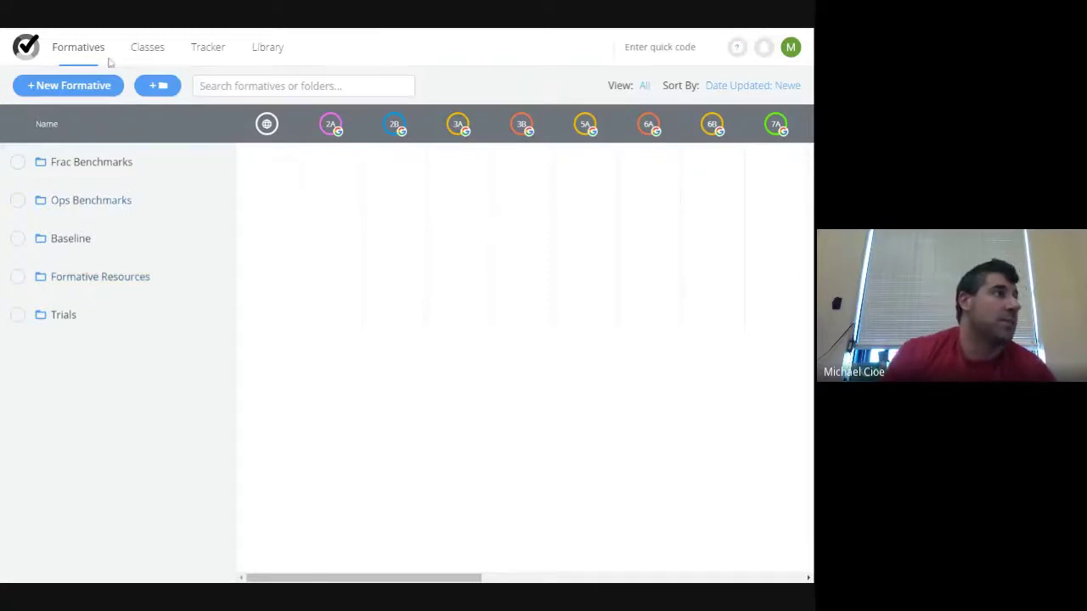
click(143, 50)
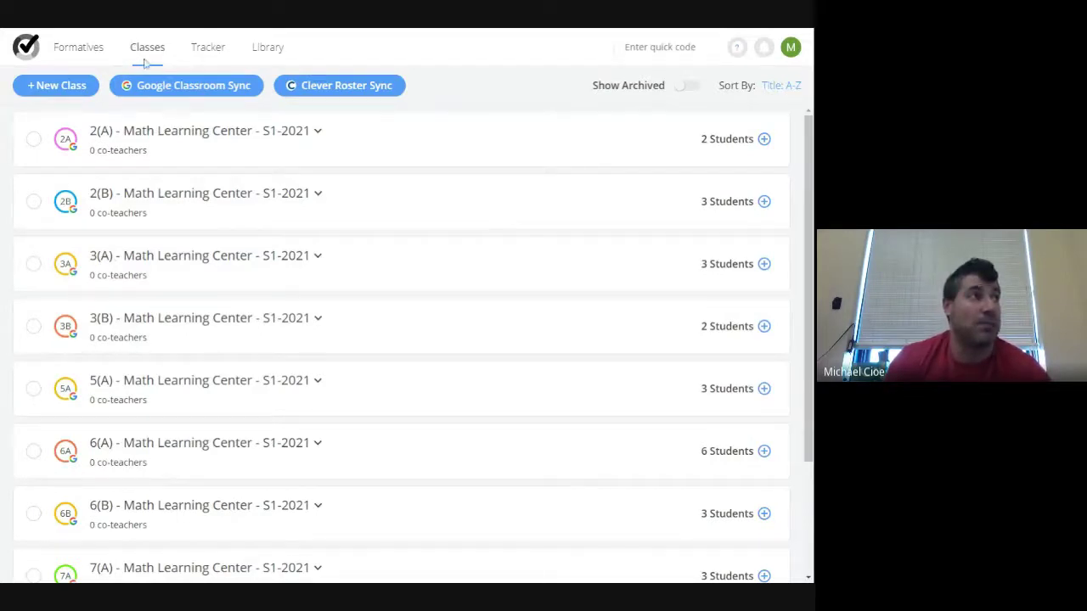
Step: Review the classes and students offered in the Google Classroom import, and close it without importing
click(190, 94)
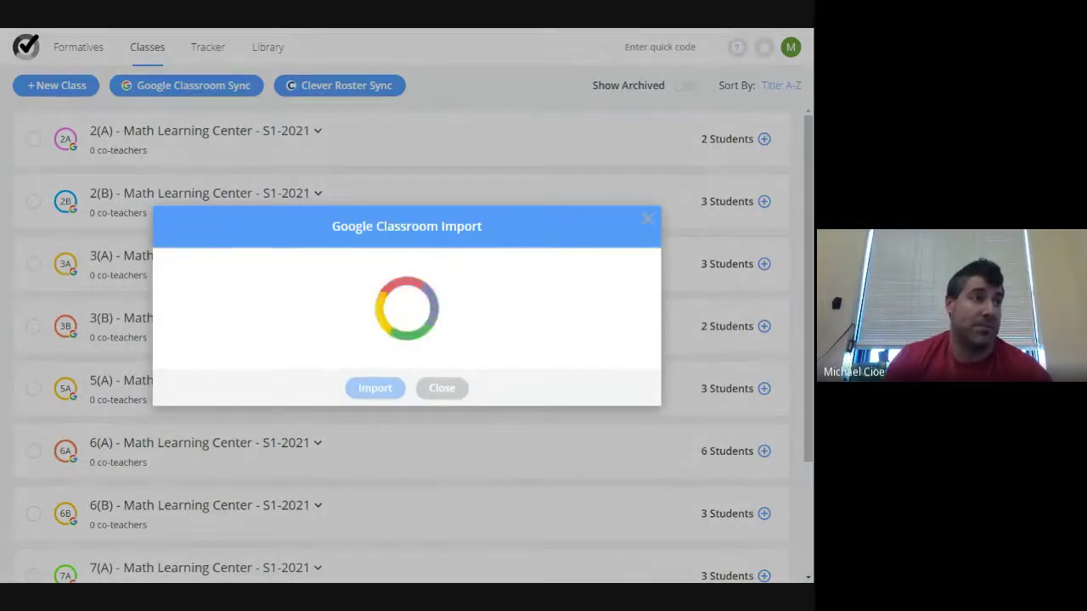
scroll(430, 266, down, 3)
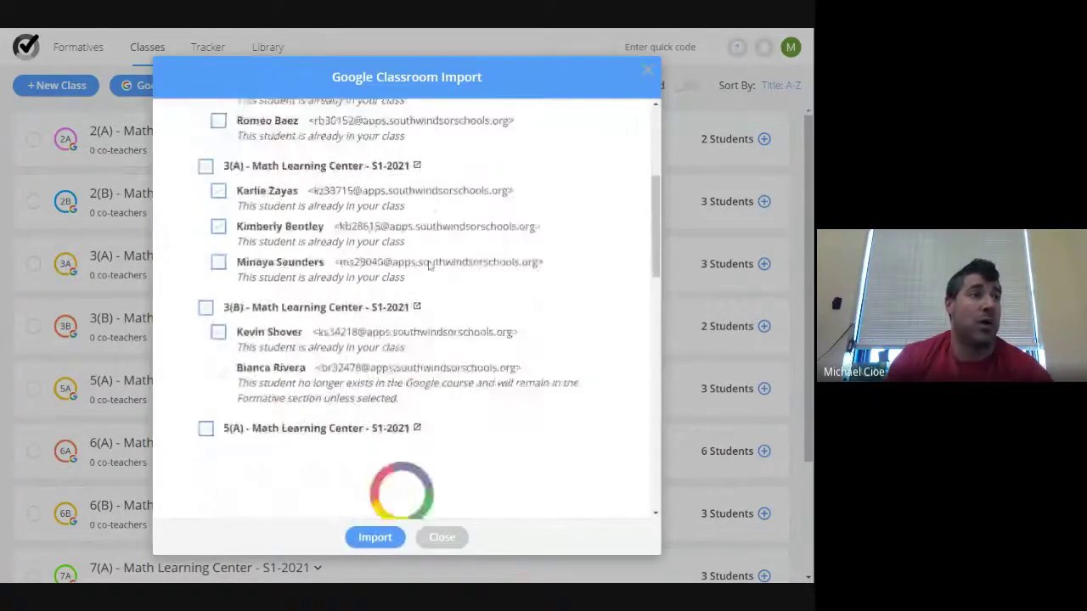
scroll(430, 266, down, 10)
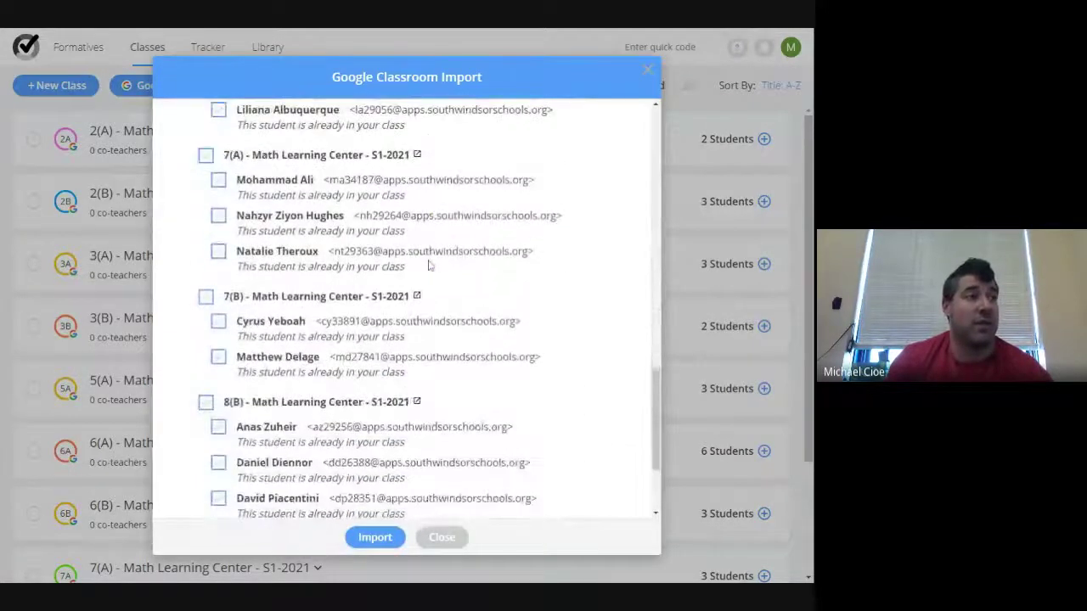
scroll(430, 265, up, 12)
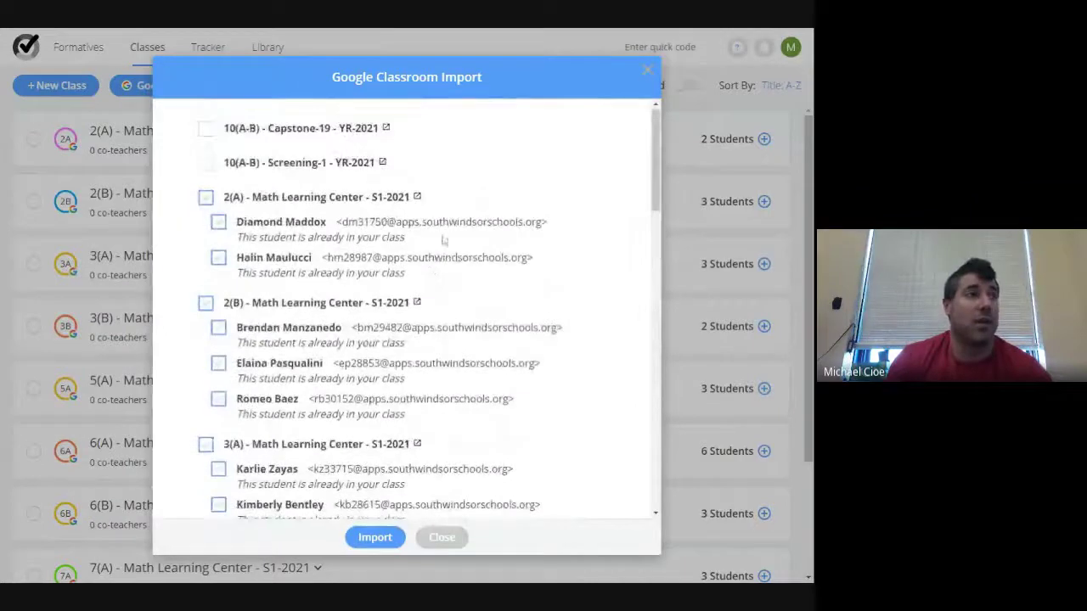
click(649, 74)
Step: Look through the list of synced classes and view the student roster of class 2(A) - Math Learning Center
scroll(351, 204, down, 3)
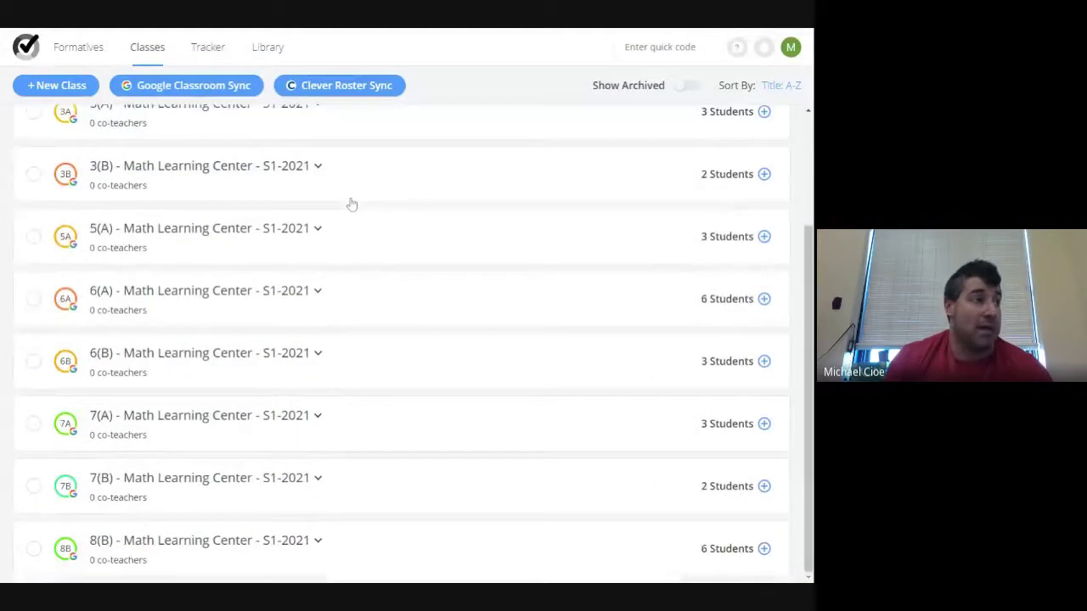
scroll(363, 255, up, 3)
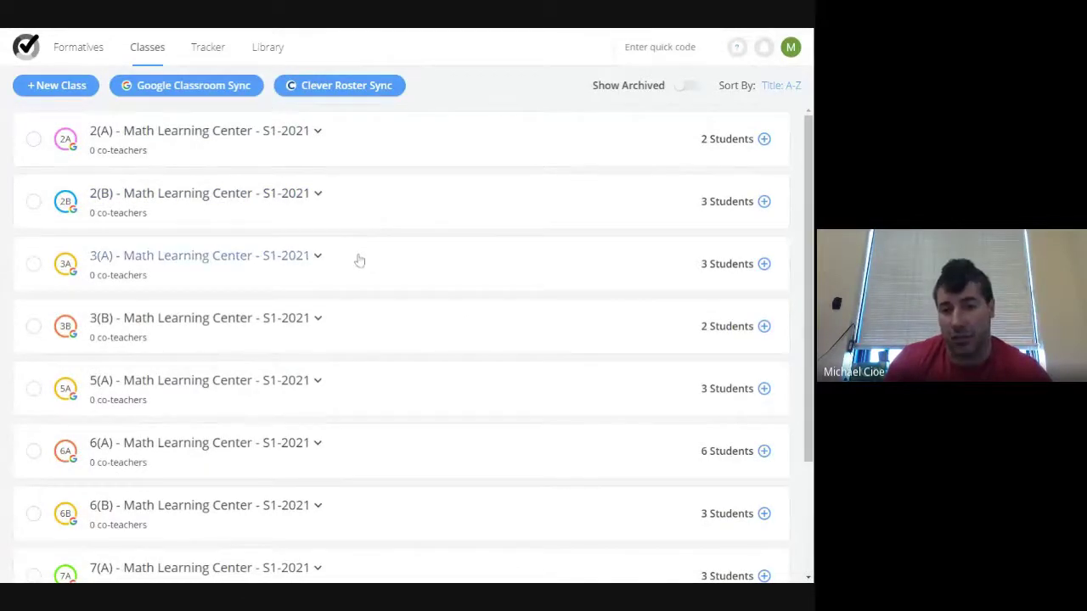
scroll(360, 254, down, 2)
scroll(344, 291, up, 2)
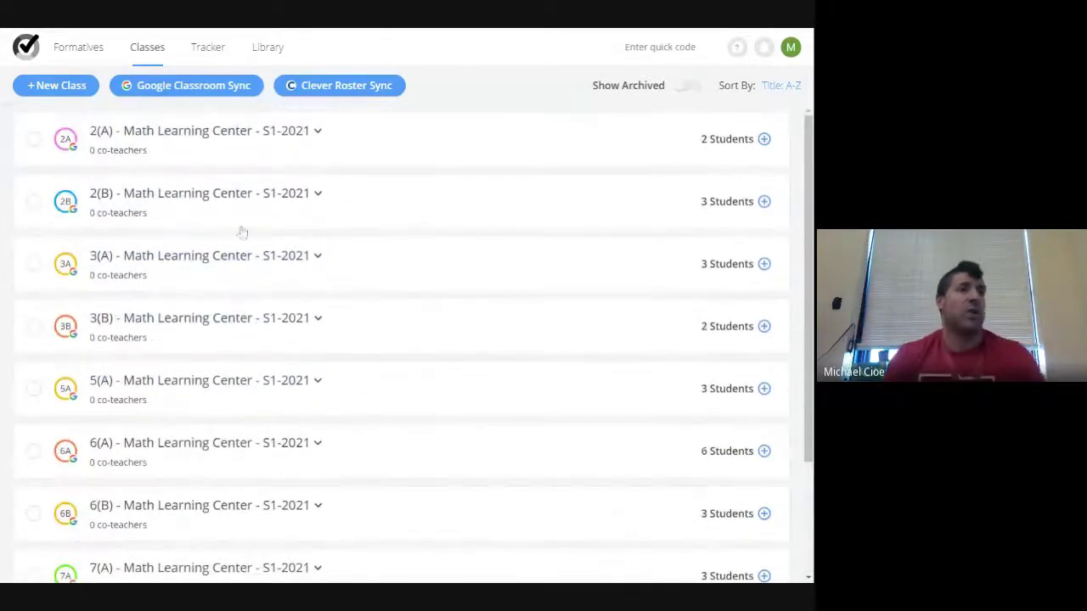
click(367, 135)
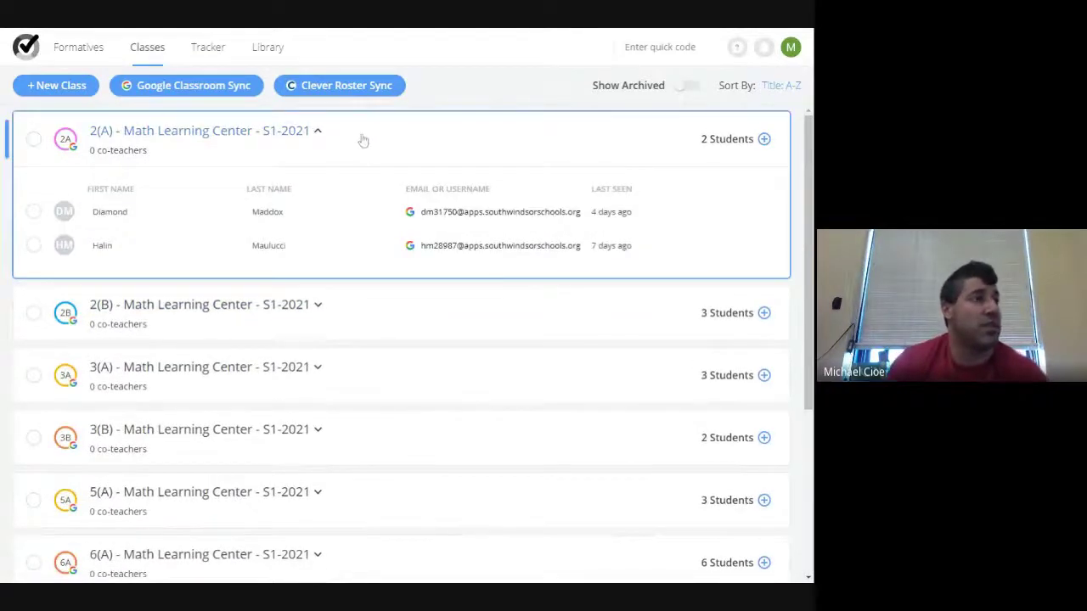
click(362, 139)
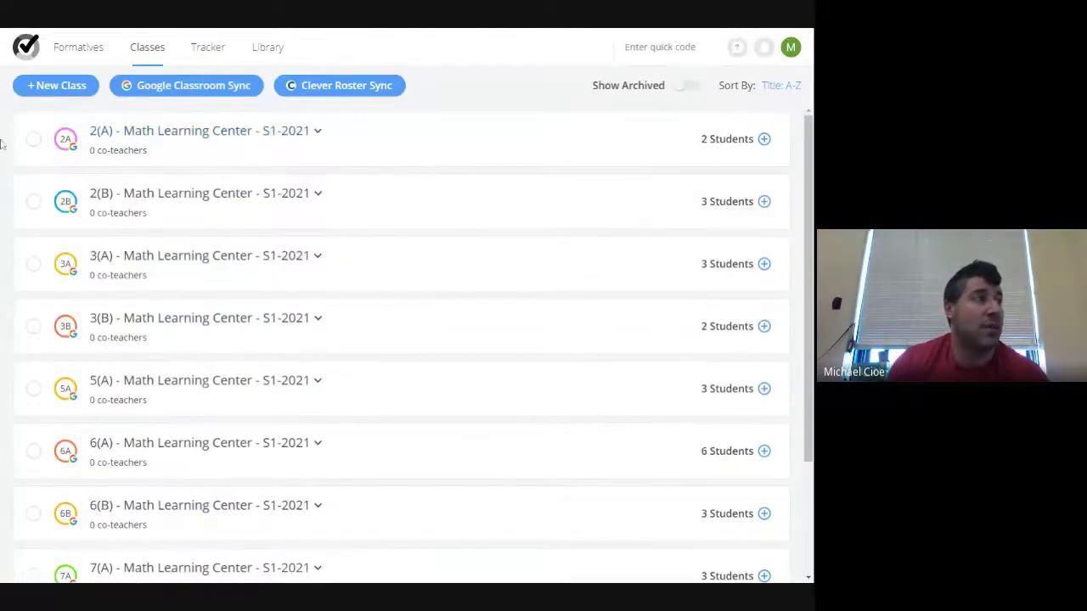
Step: Examine the management actions and the Add Students form of class 2(A), closing the form without adding anyone
click(32, 140)
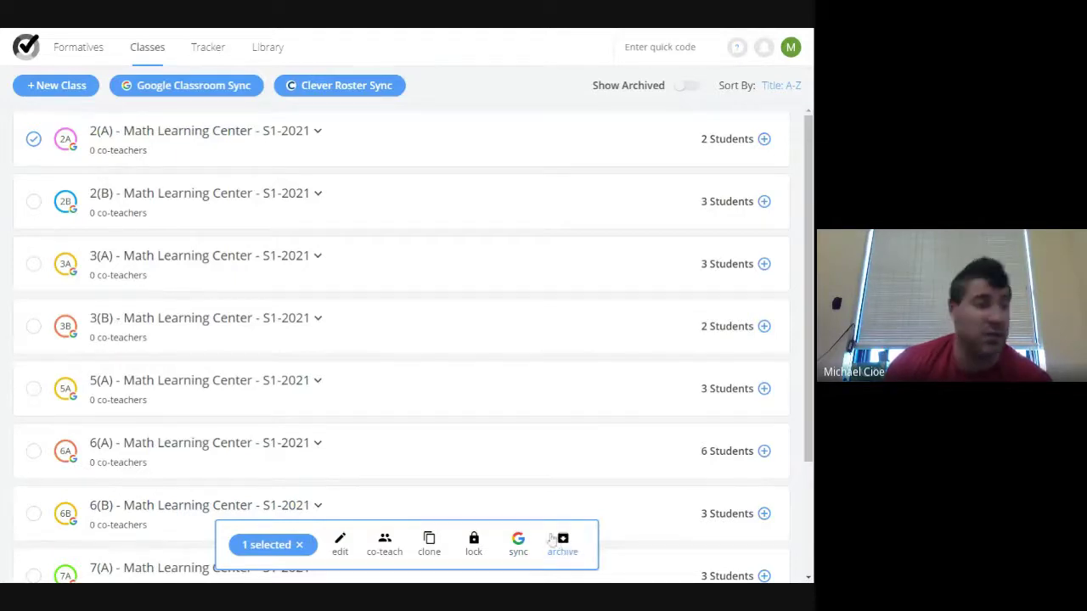
click(32, 140)
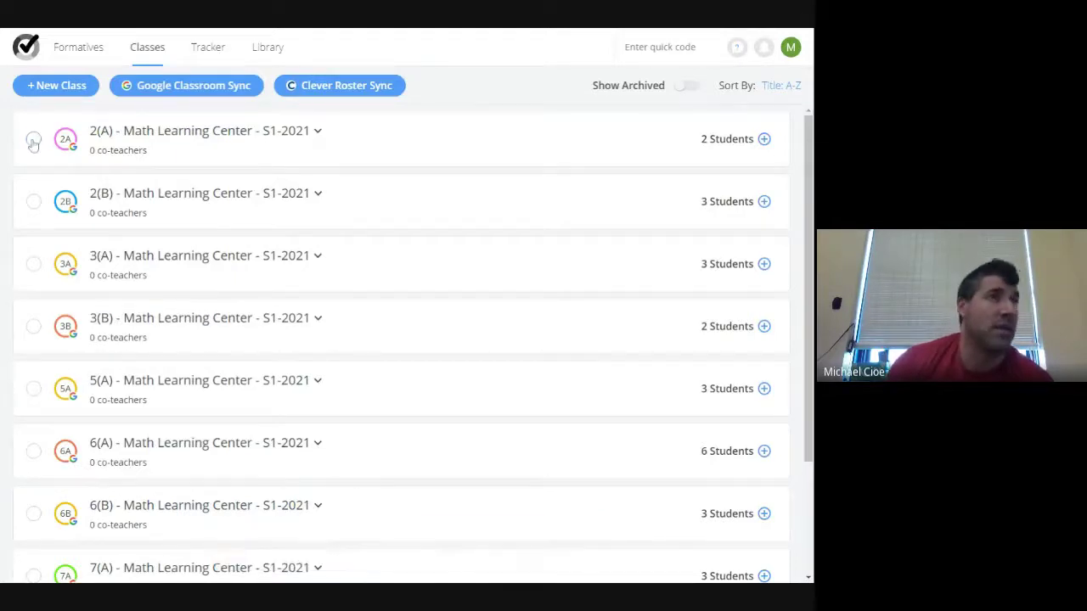
click(765, 140)
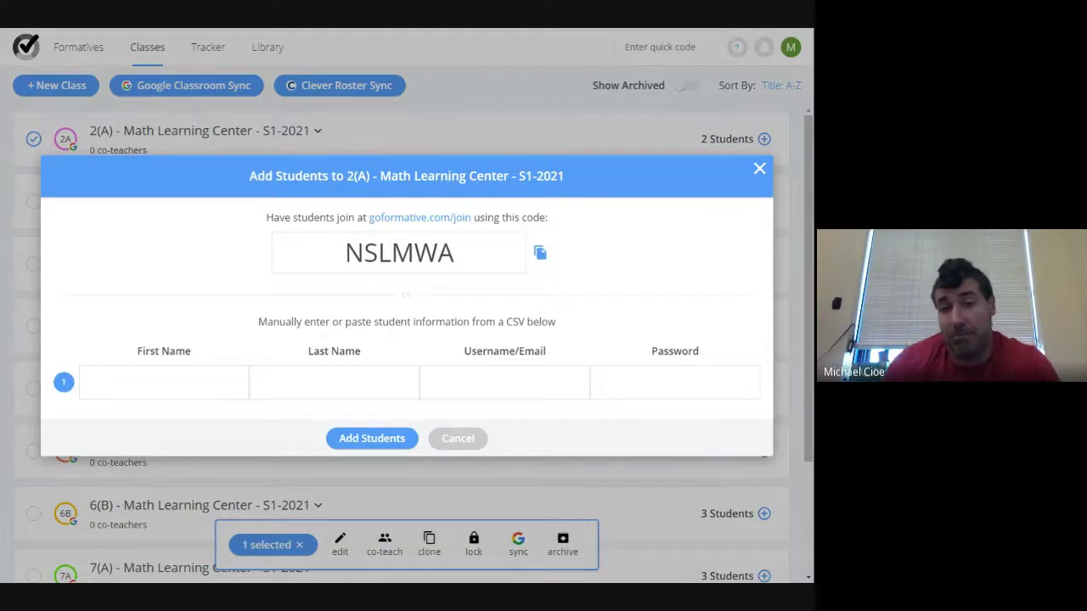
click(759, 169)
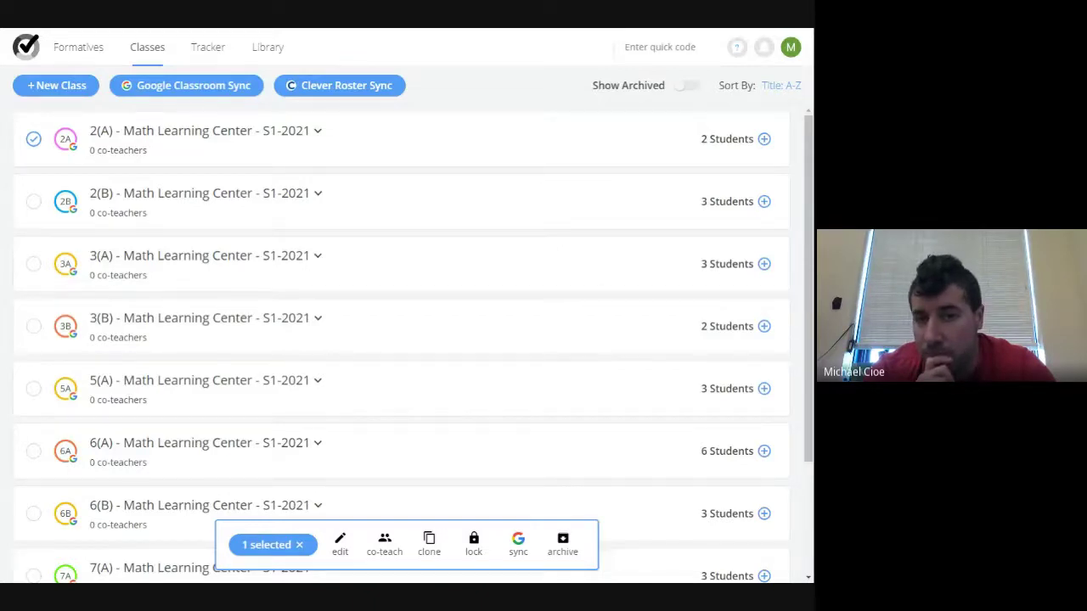
Step: Browse the formatives in the Baseline folder and open Intro Test from the Trials folder for editing
click(81, 47)
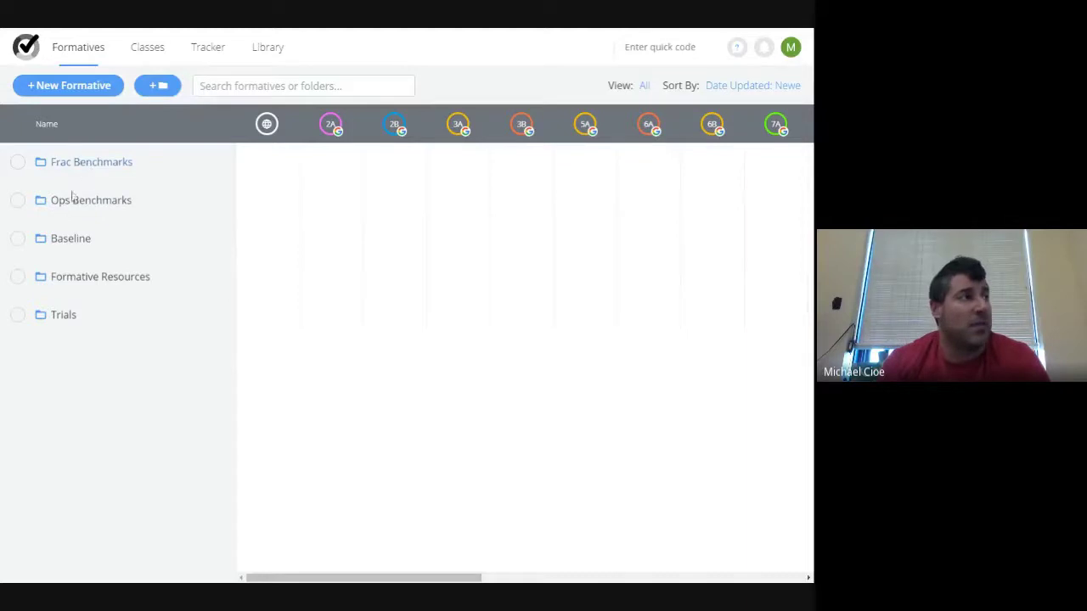
click(72, 240)
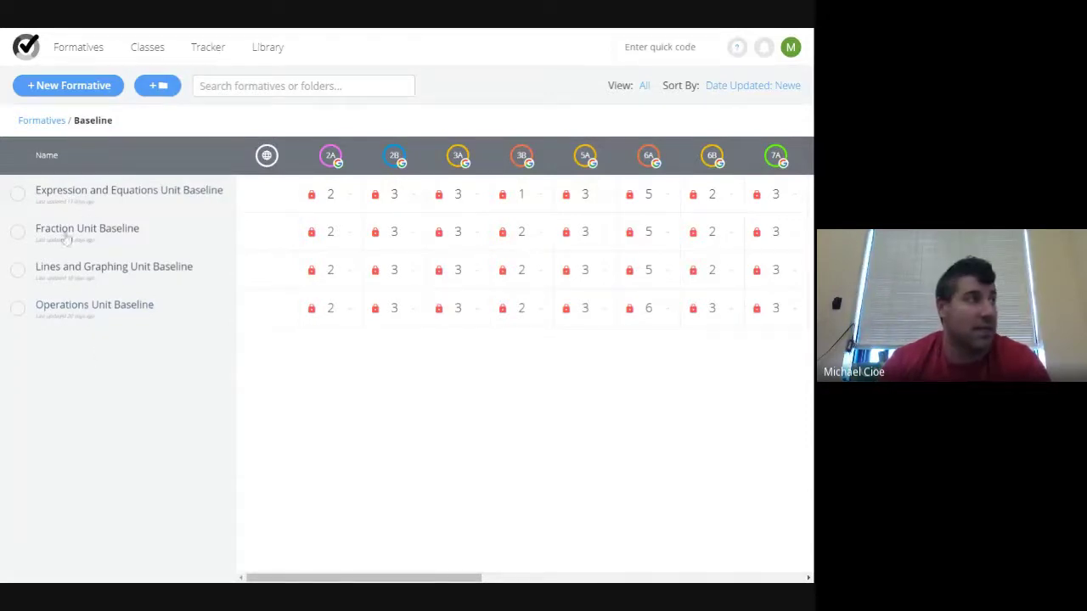
click(53, 123)
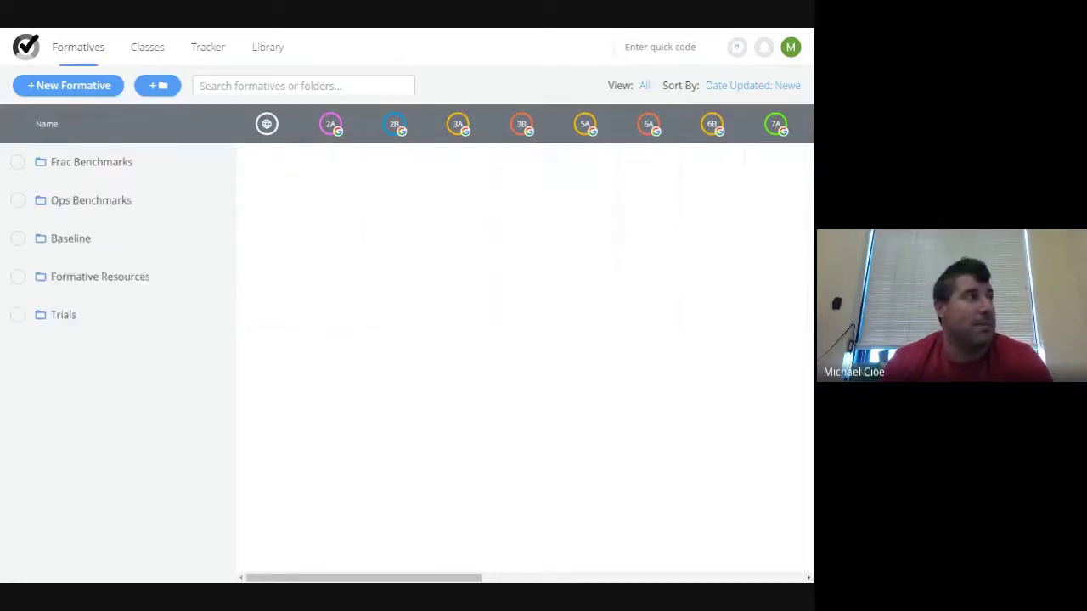
click(71, 321)
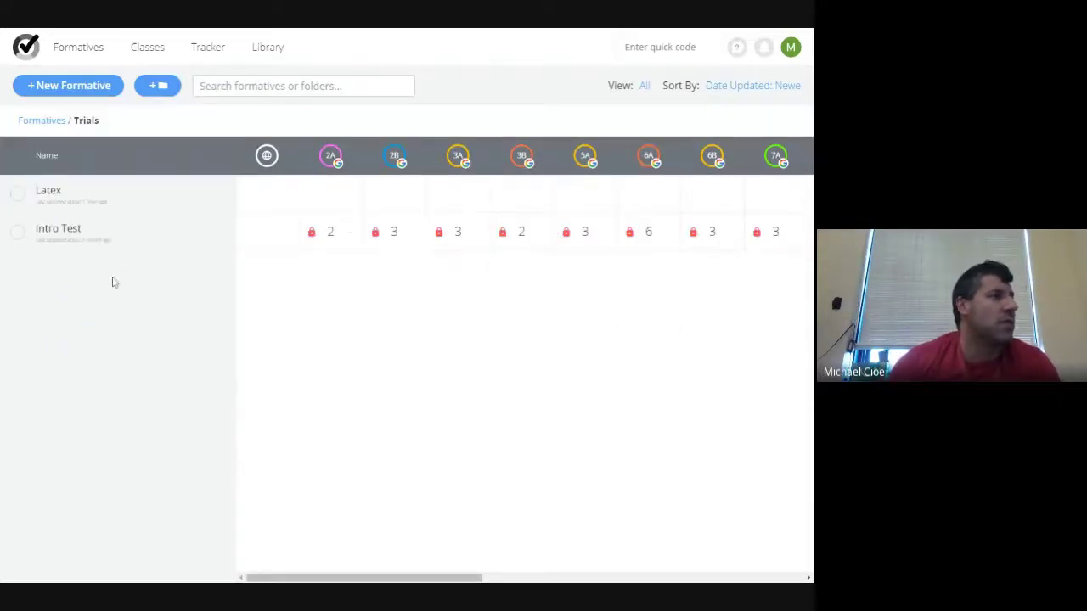
click(73, 236)
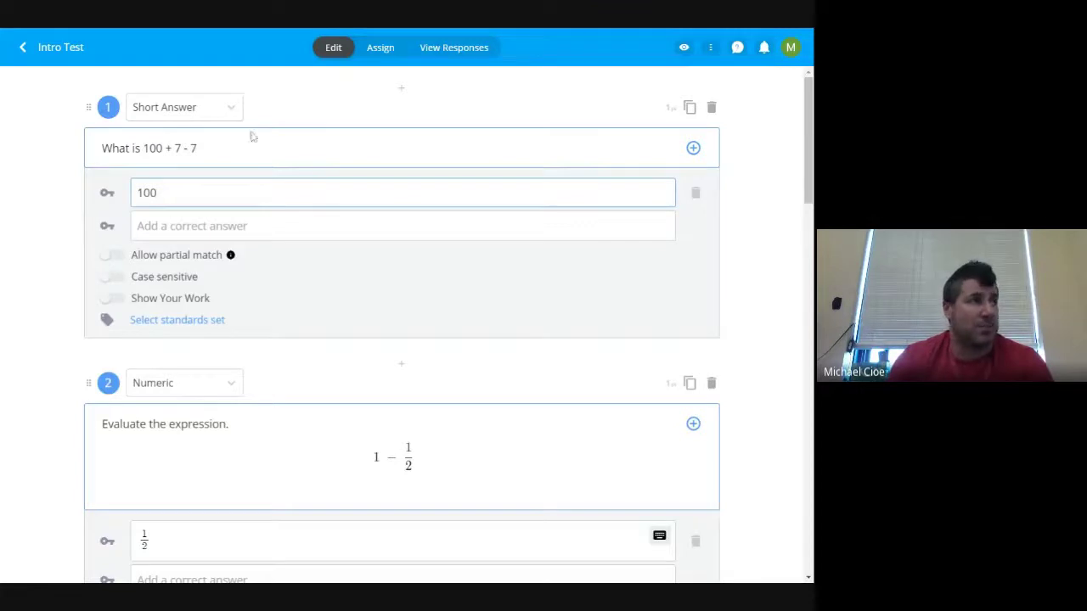
Step: Examine the five questions of Intro Test, noting each question type and its answer settings
scroll(190, 336, down, 2)
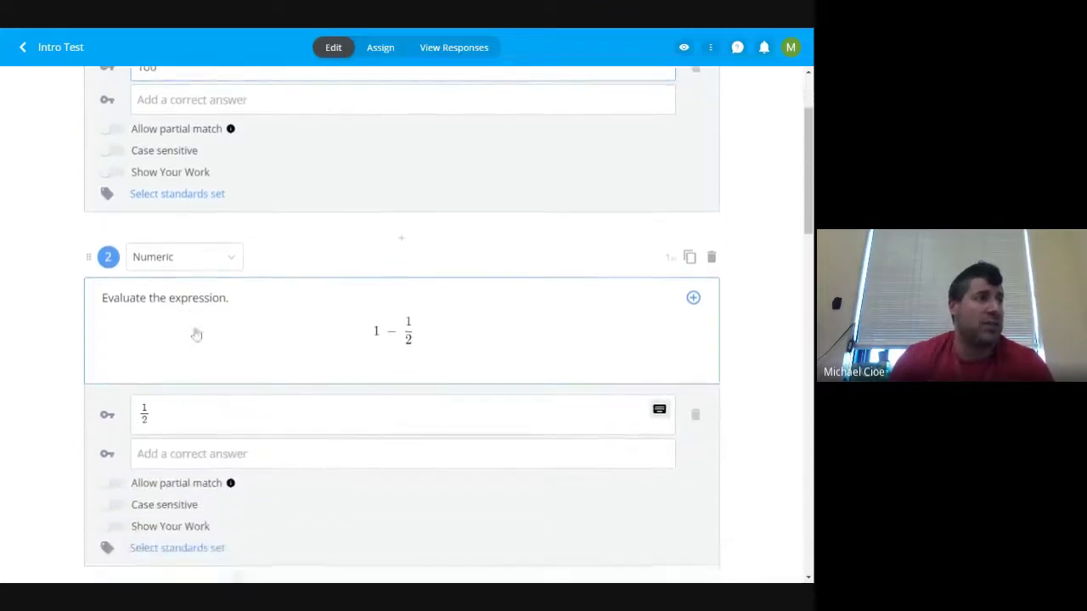
scroll(250, 285, down, 2)
scroll(250, 285, down, 2)
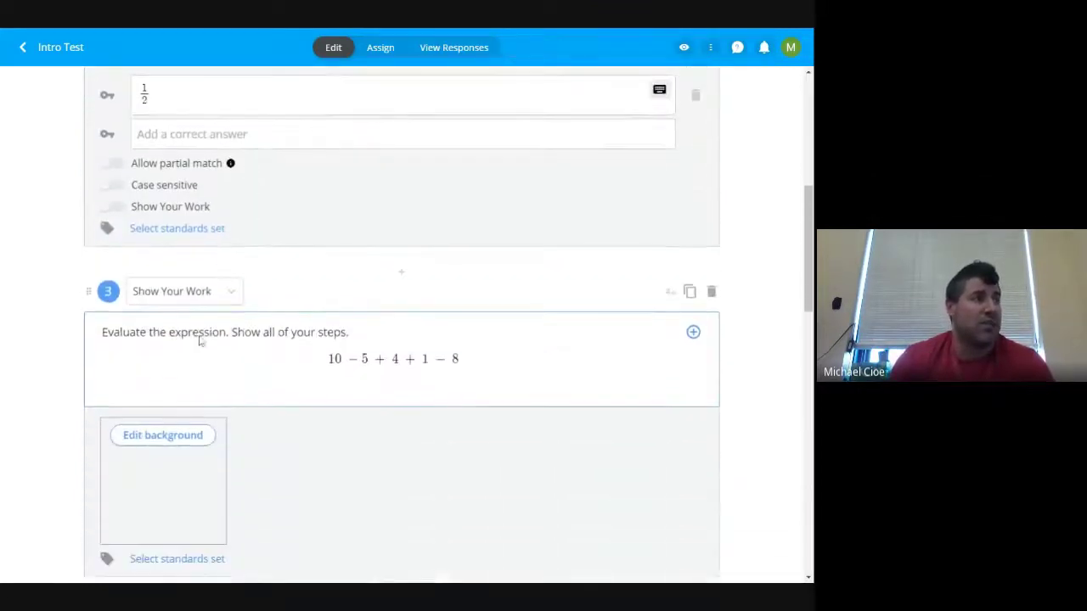
scroll(238, 370, down, 3)
scroll(264, 371, down, 1)
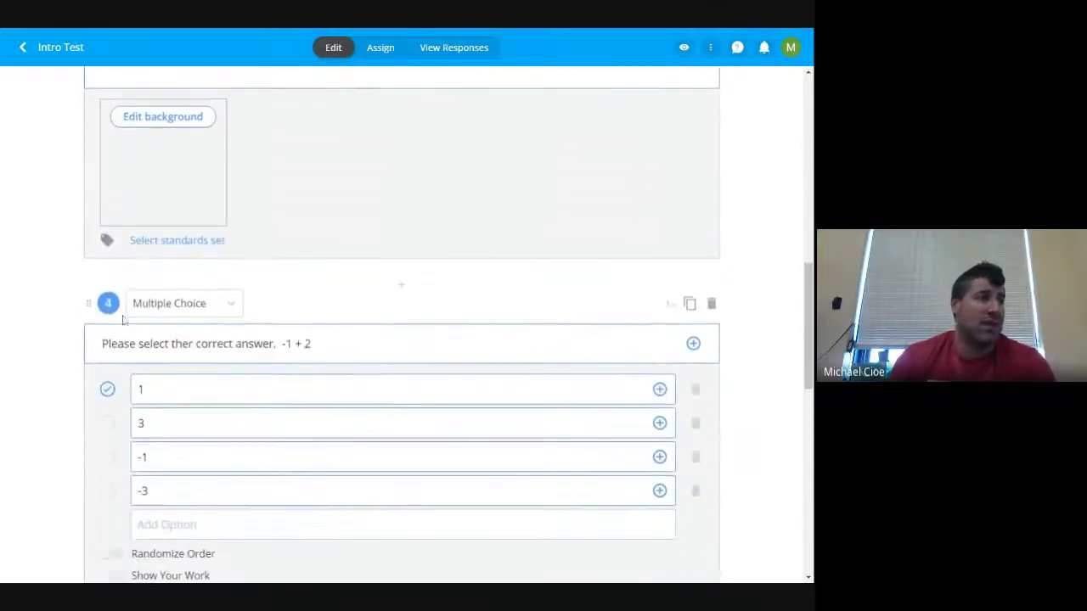
scroll(230, 315, down, 4)
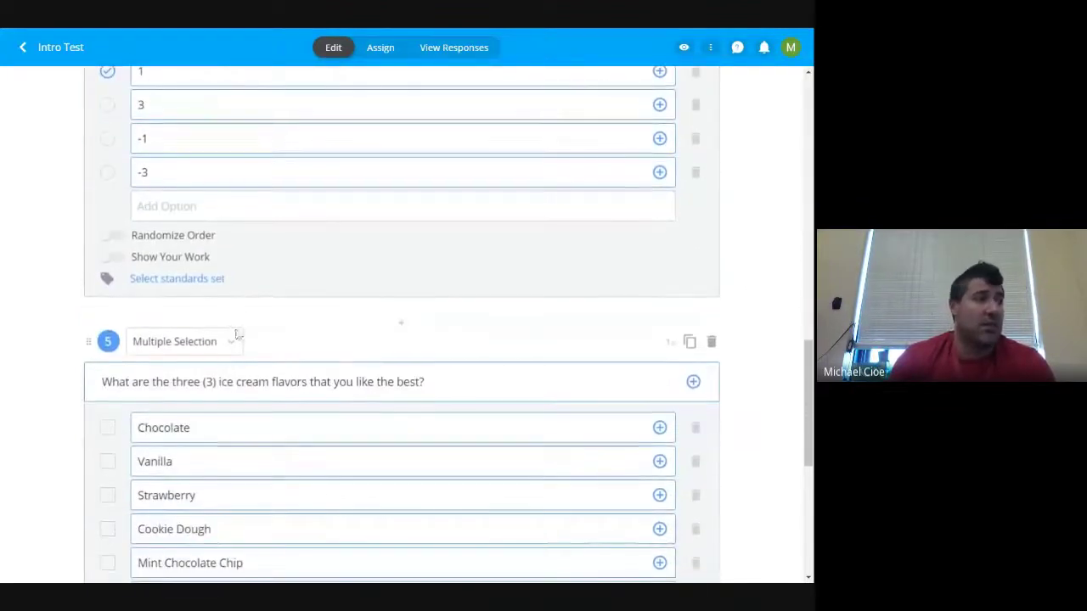
scroll(286, 369, down, 2)
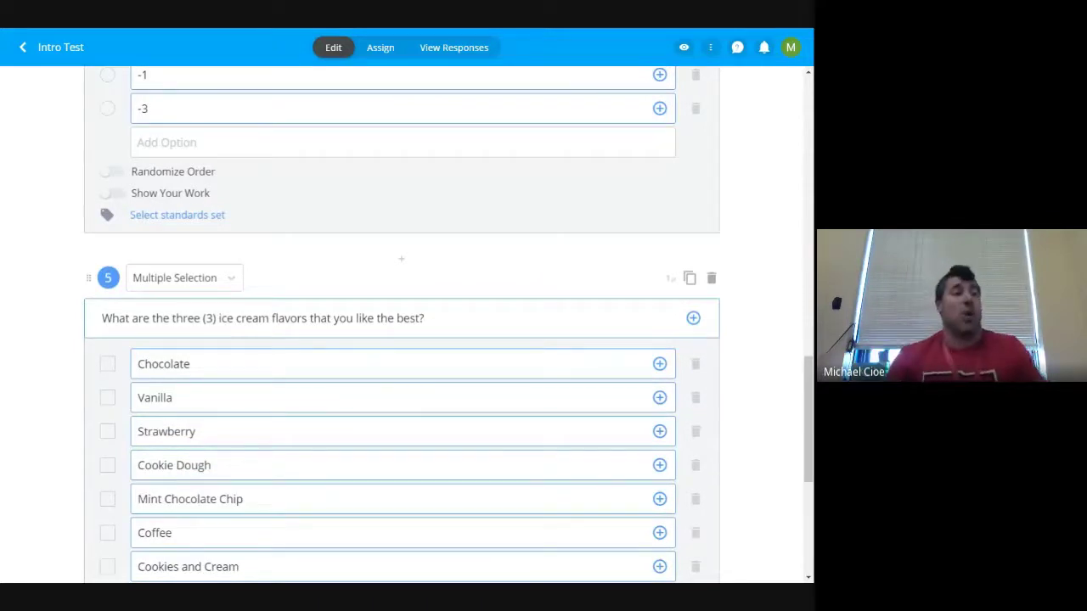
scroll(335, 458, up, 10)
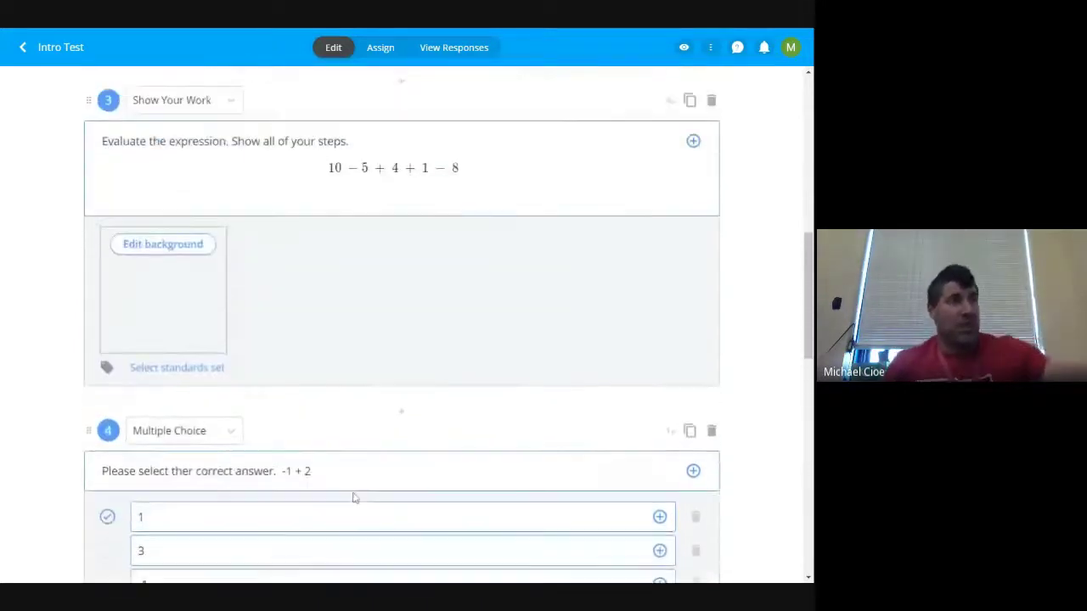
scroll(351, 469, up, 8)
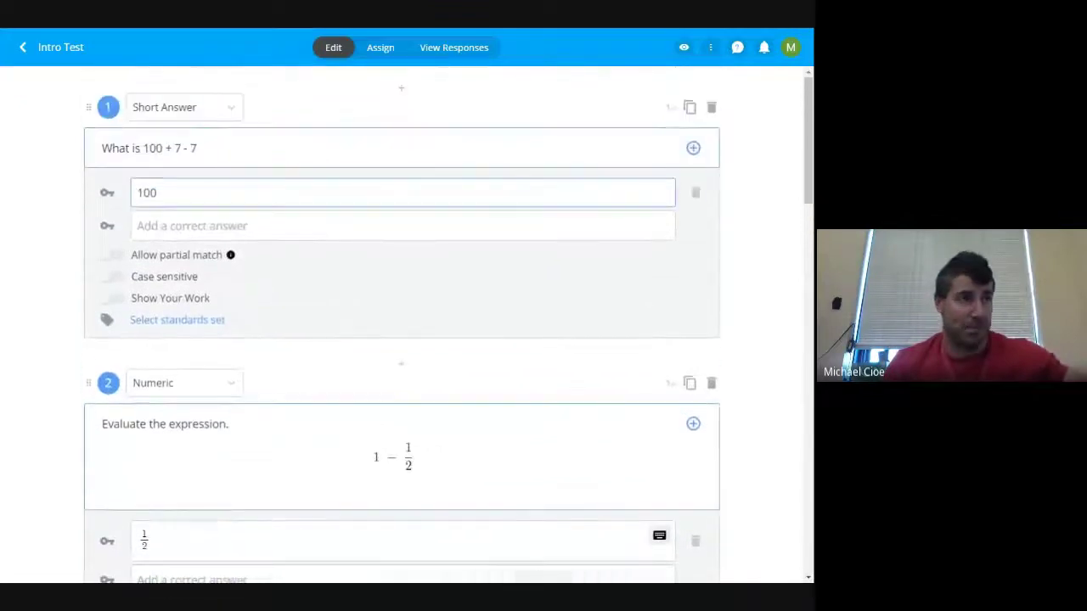
scroll(357, 417, down, 12)
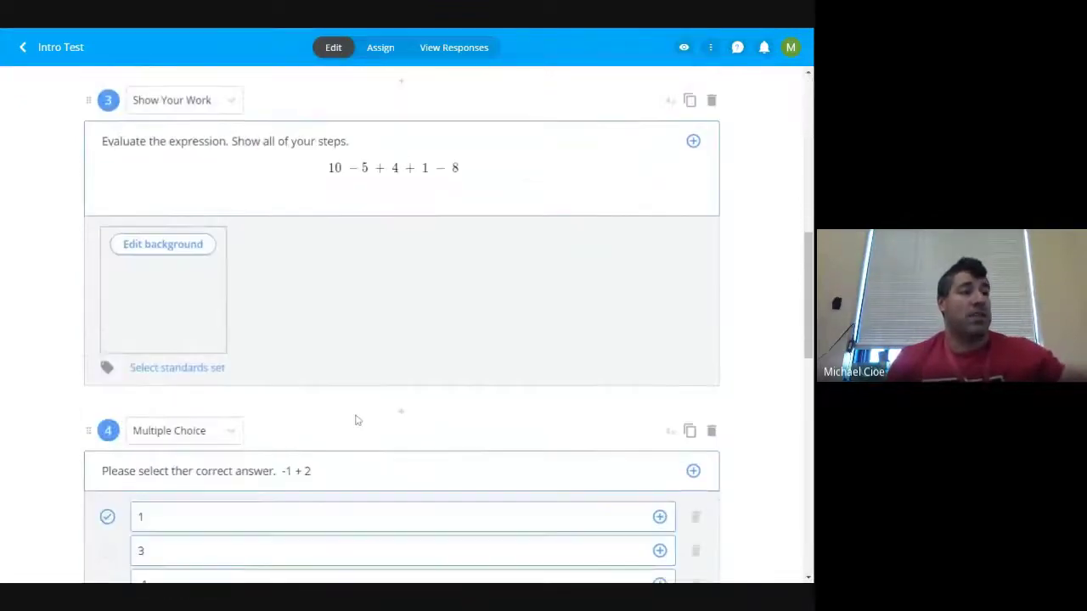
scroll(369, 400, up, 12)
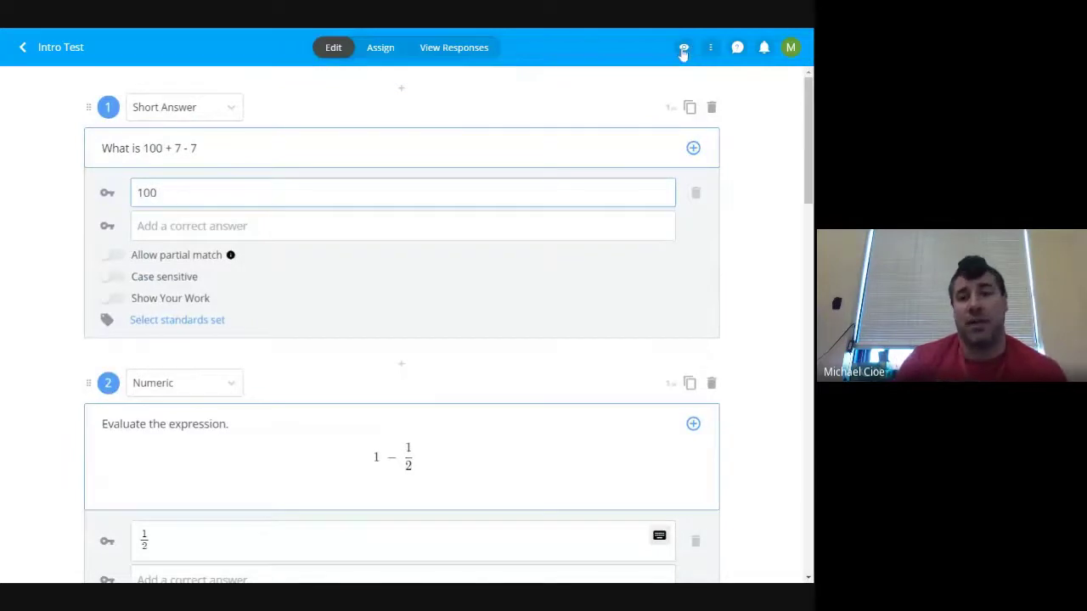
Step: Preview Intro Test as a student in the phone, tablet and laptop layouts and look through its questions
click(683, 49)
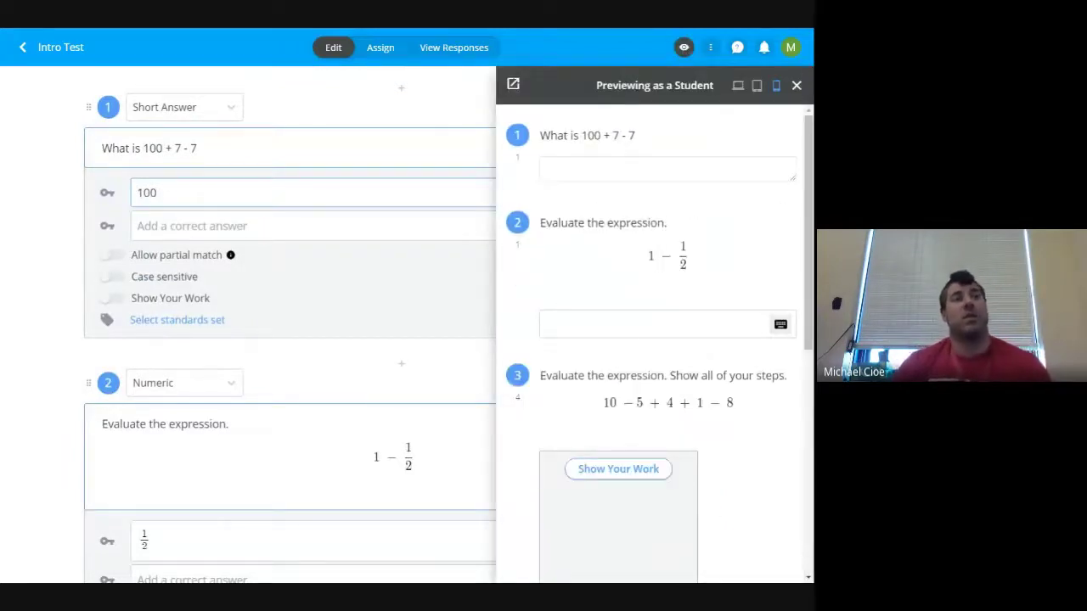
click(757, 86)
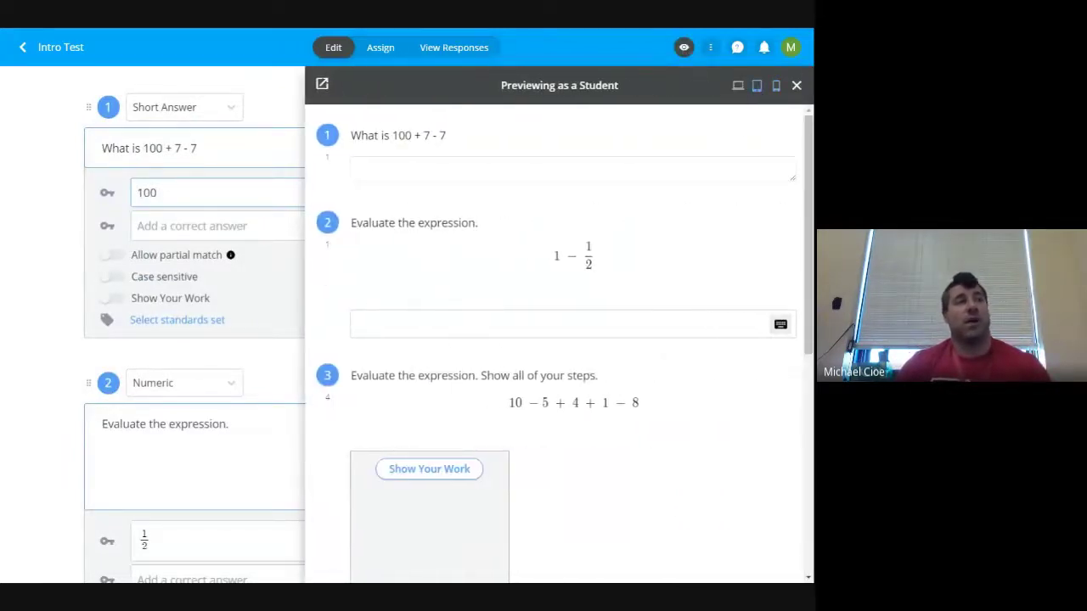
click(737, 86)
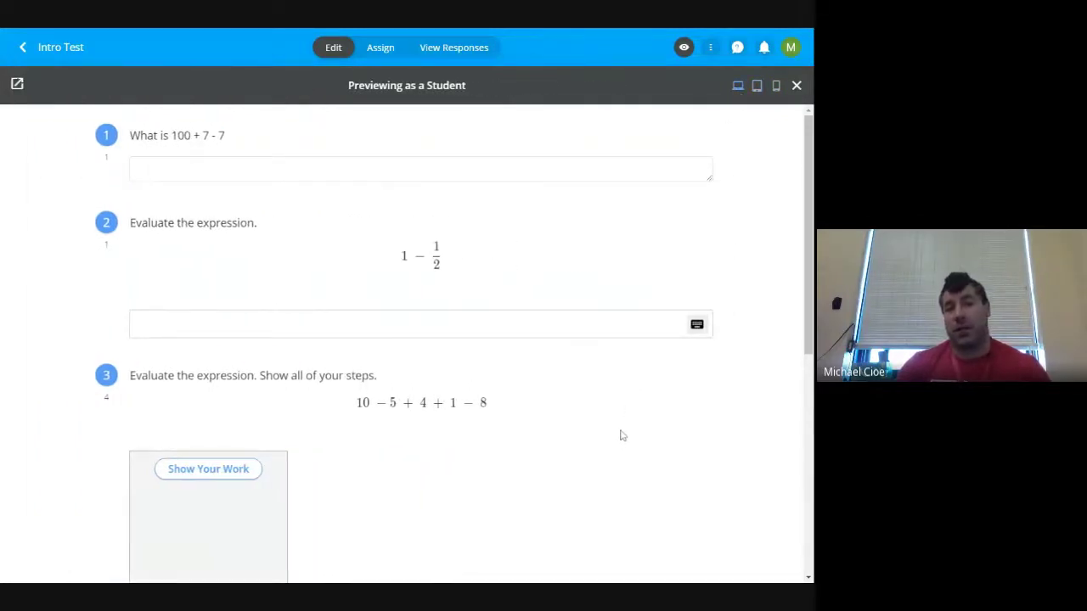
scroll(620, 408, down, 5)
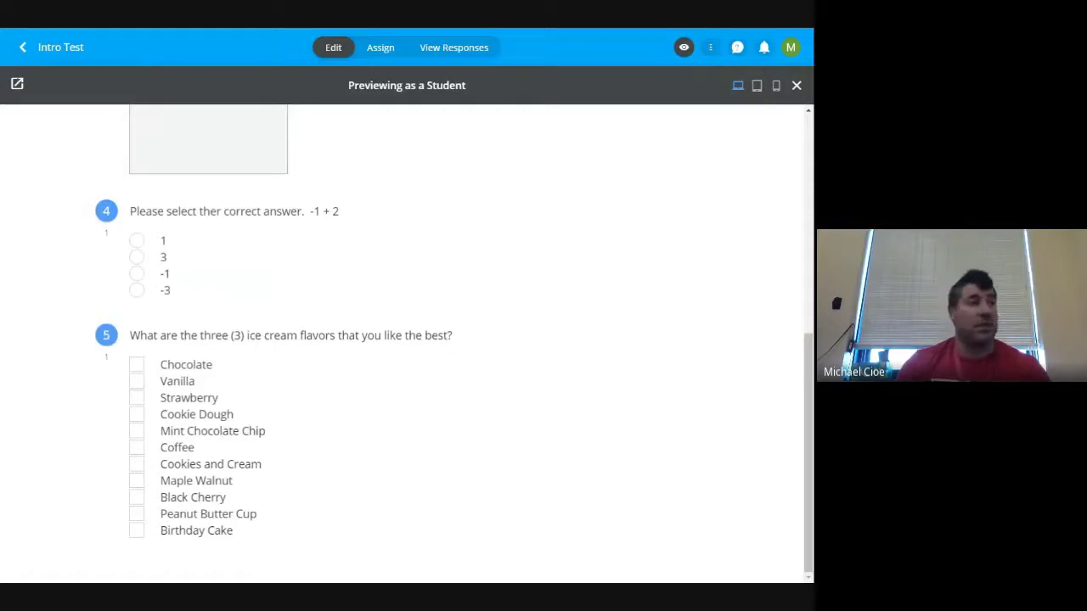
scroll(374, 467, up, 3)
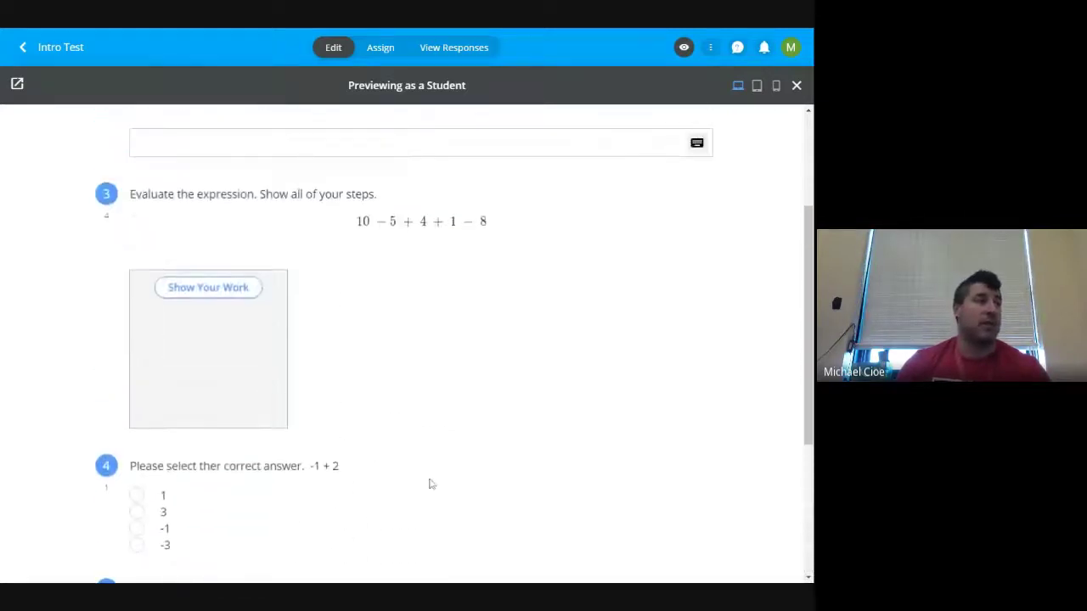
Step: Close the student preview of Intro Test, look over its questions once more, and return to the Trials folder
scroll(431, 484, up, 2)
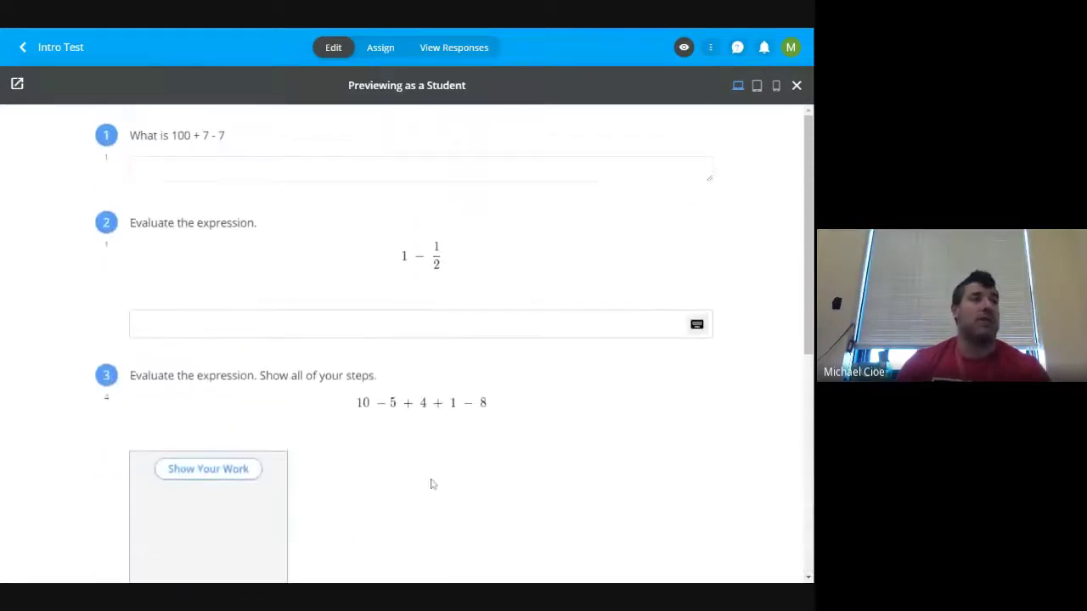
click(797, 85)
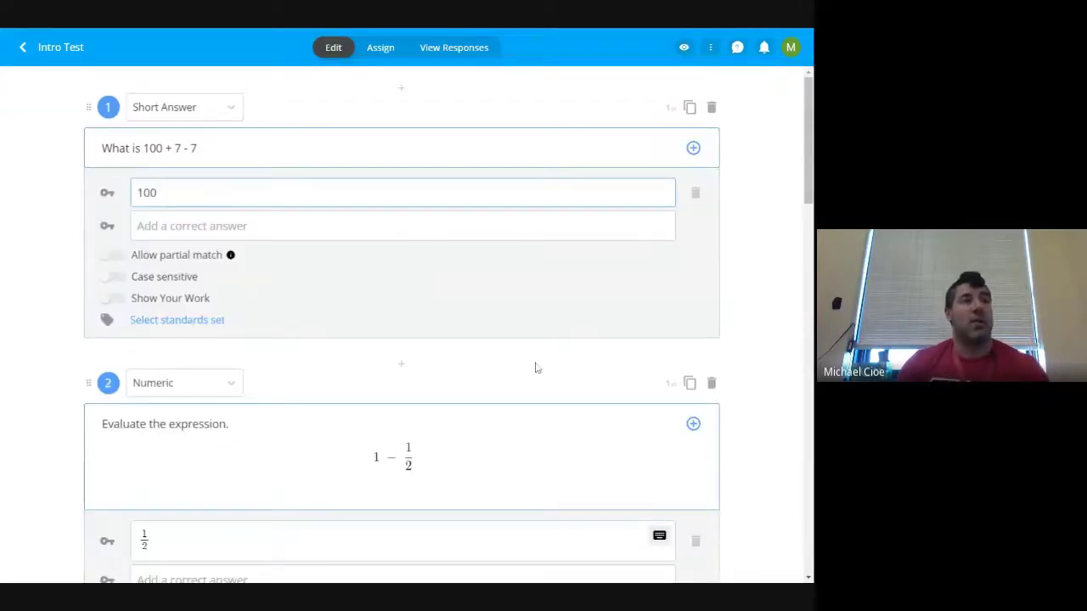
scroll(535, 370, down, 7)
scroll(546, 372, up, 7)
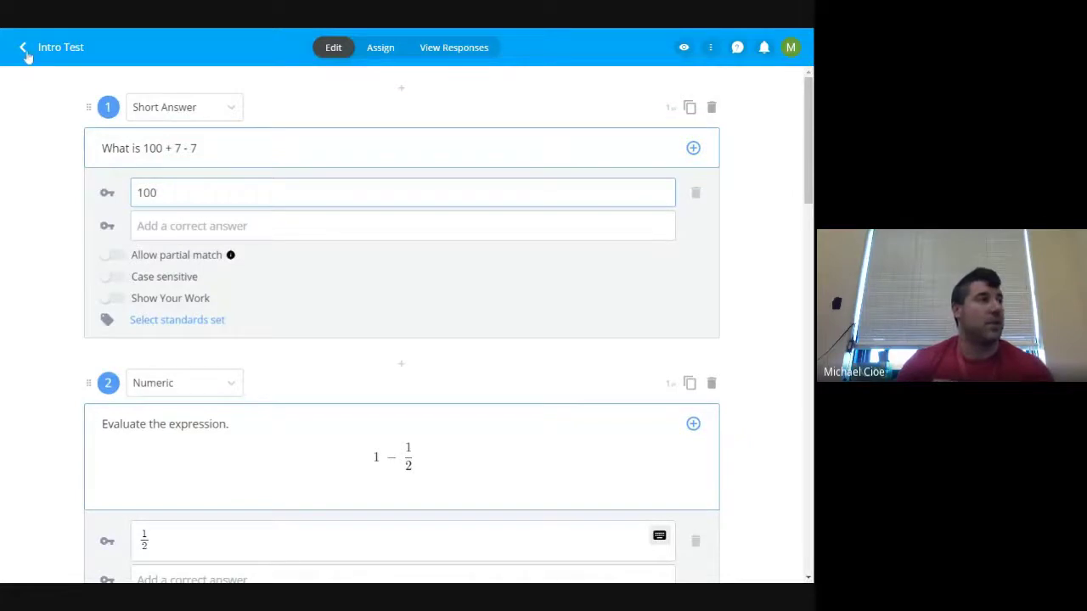
click(23, 48)
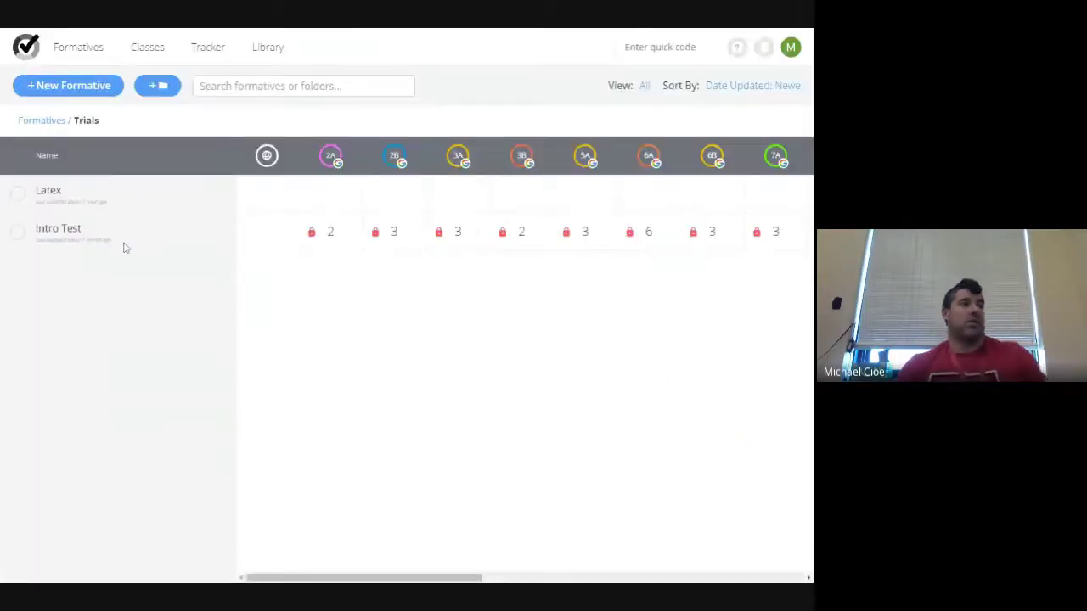
Step: Create a new formative in the Trials folder and title it "New Formative Test"
click(83, 91)
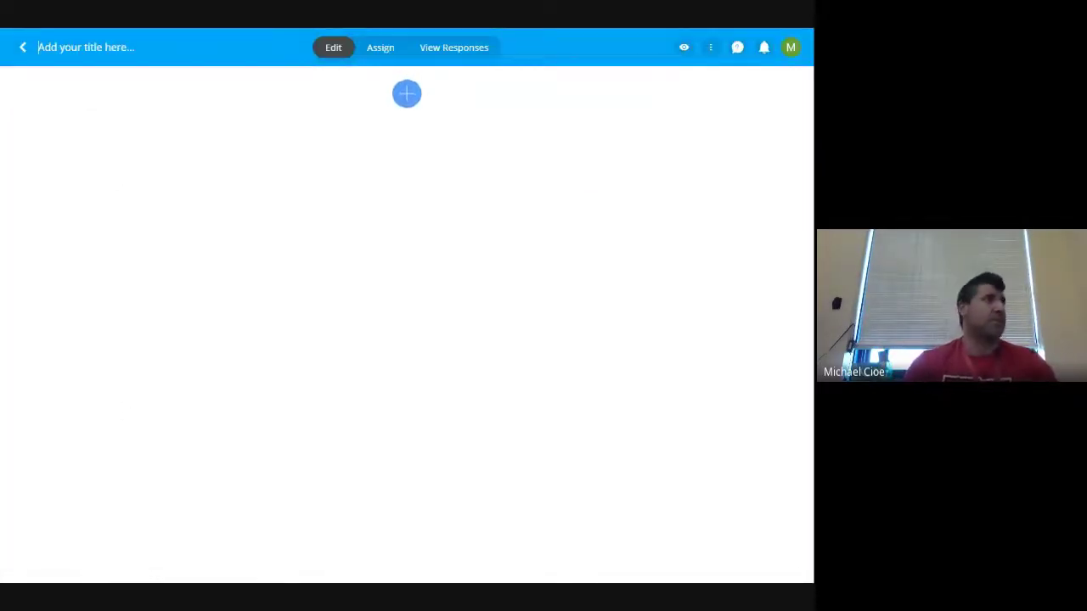
text(New Fo)
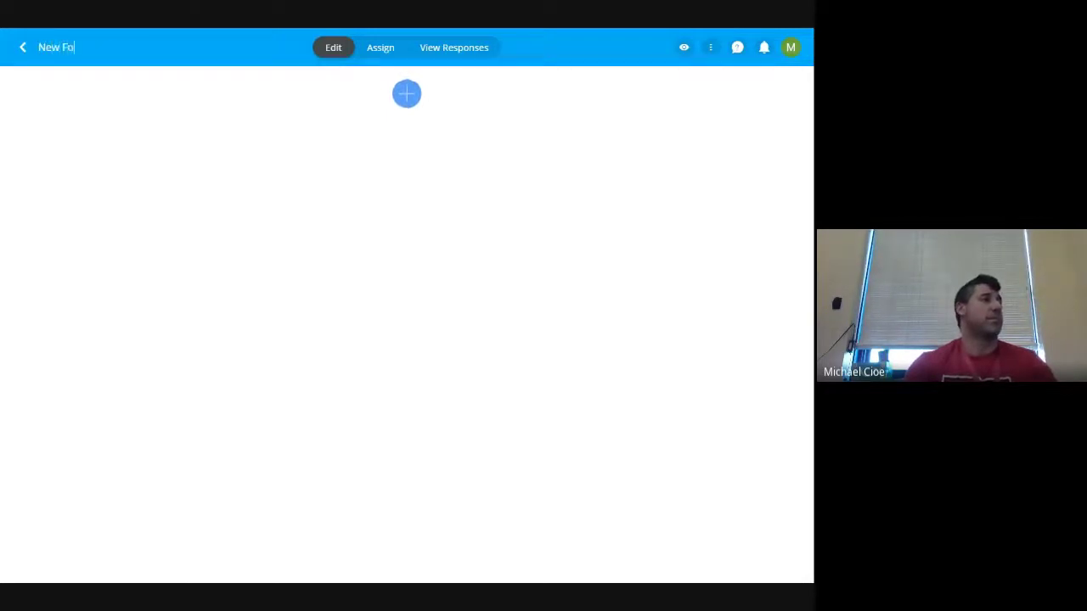
text(rmative Test)
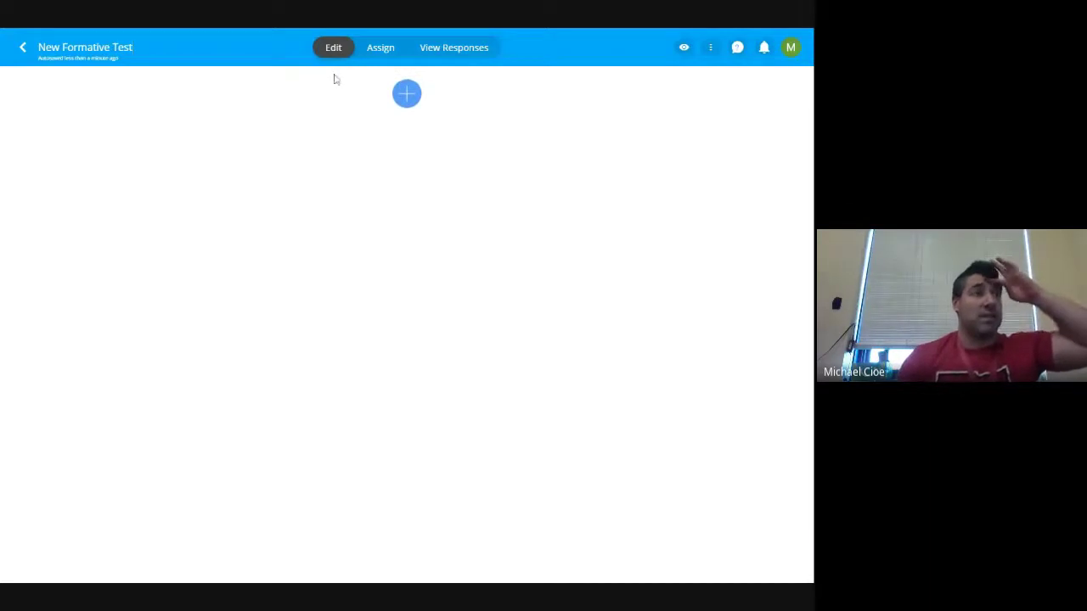
Step: Add a Multiple Choice question with the text "What is the best type of animal?"
click(405, 93)
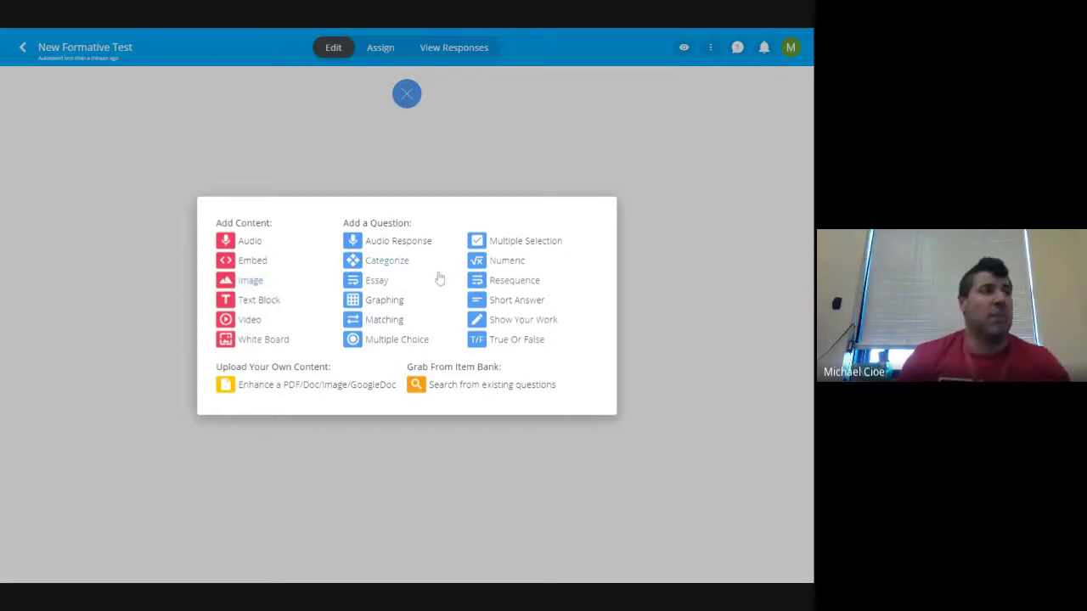
click(396, 340)
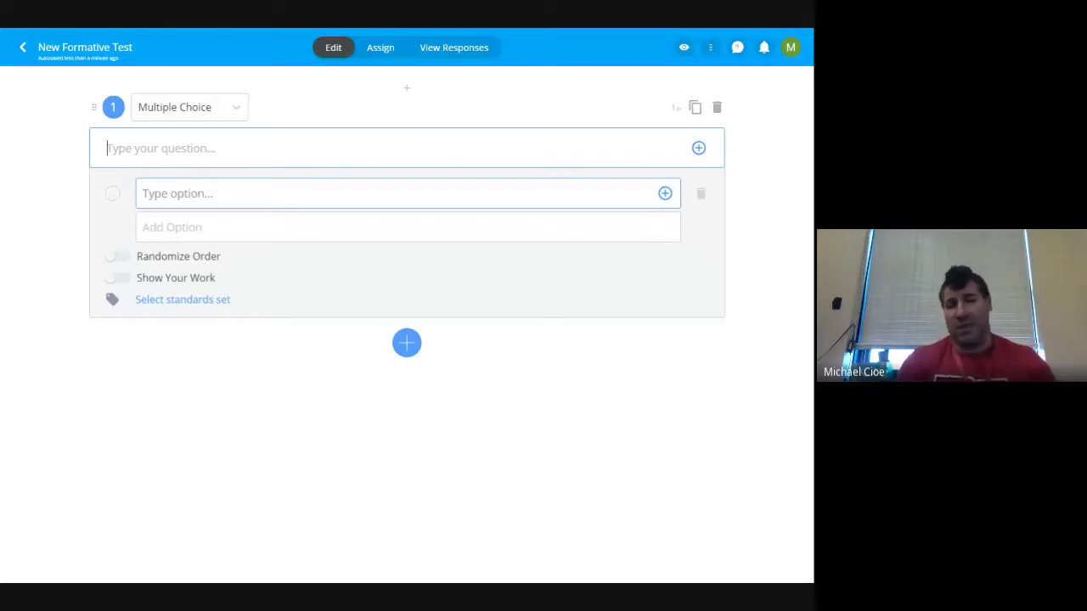
text(What )
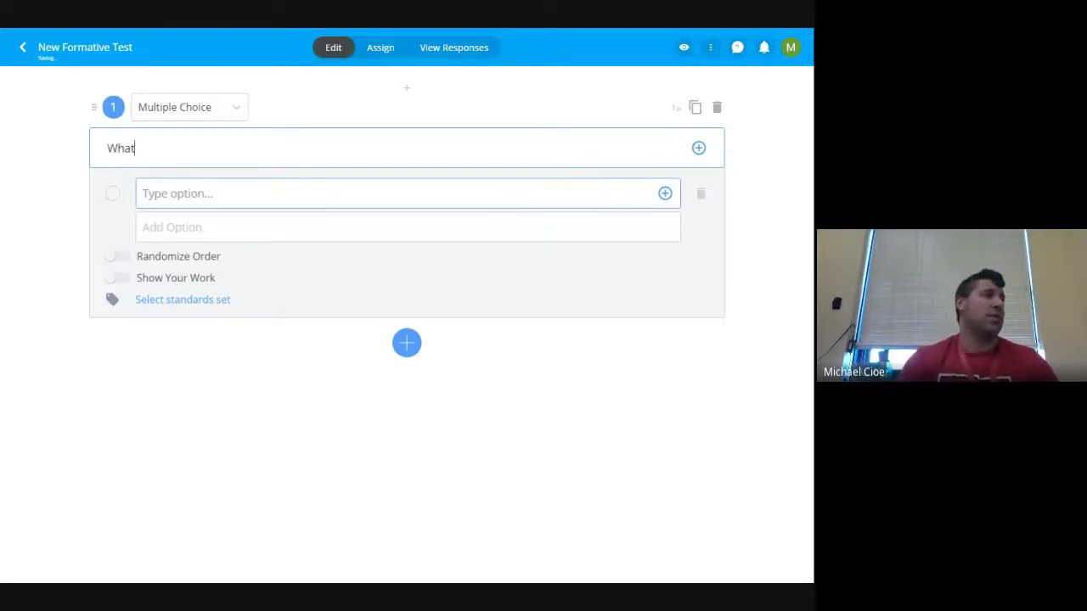
text(is the be)
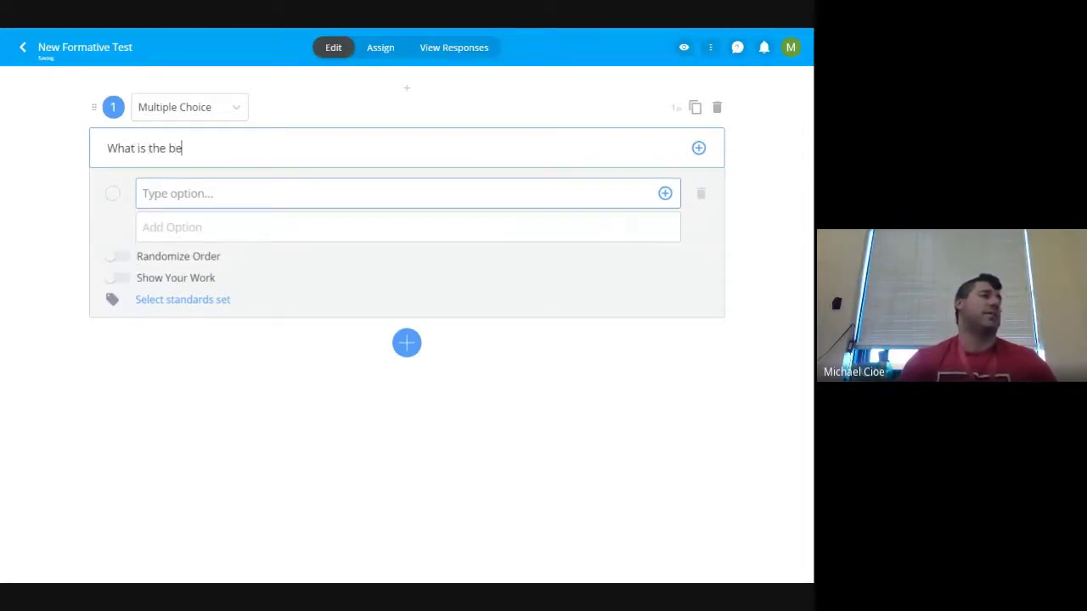
text(st type of animal?)
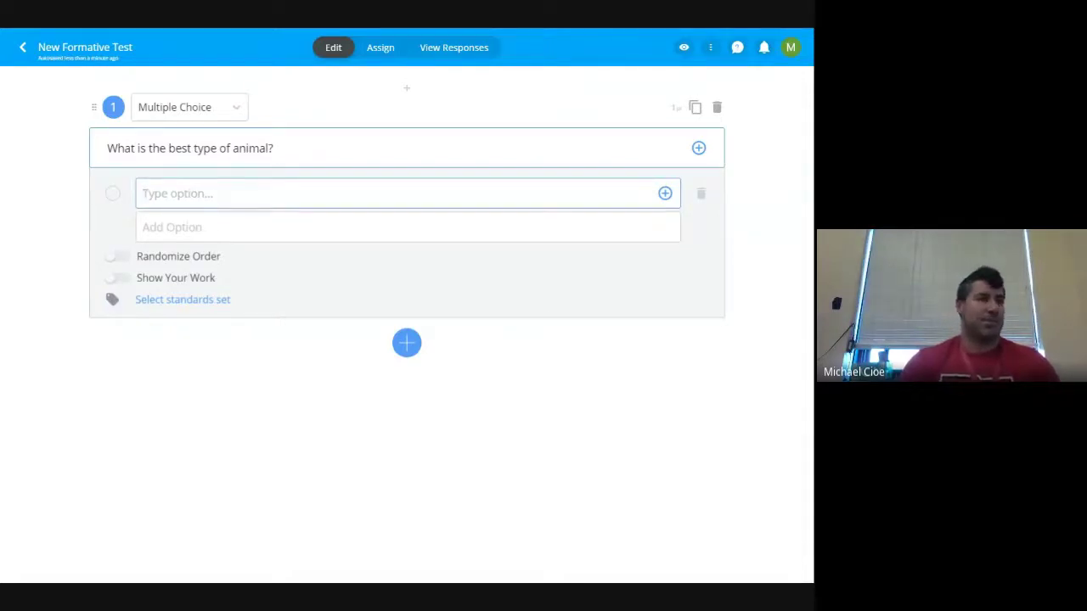
Step: Enter the answer options Cats, Dogs, Unicorns and Ferrets for question 1 and mark Unicorns as correct
text(Cats)
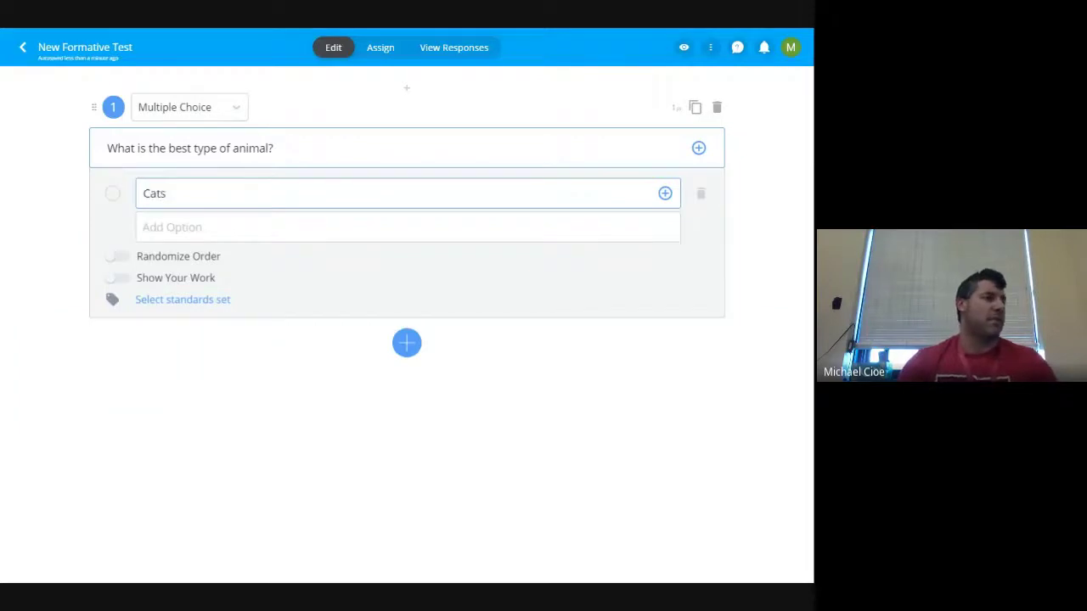
key(Return)
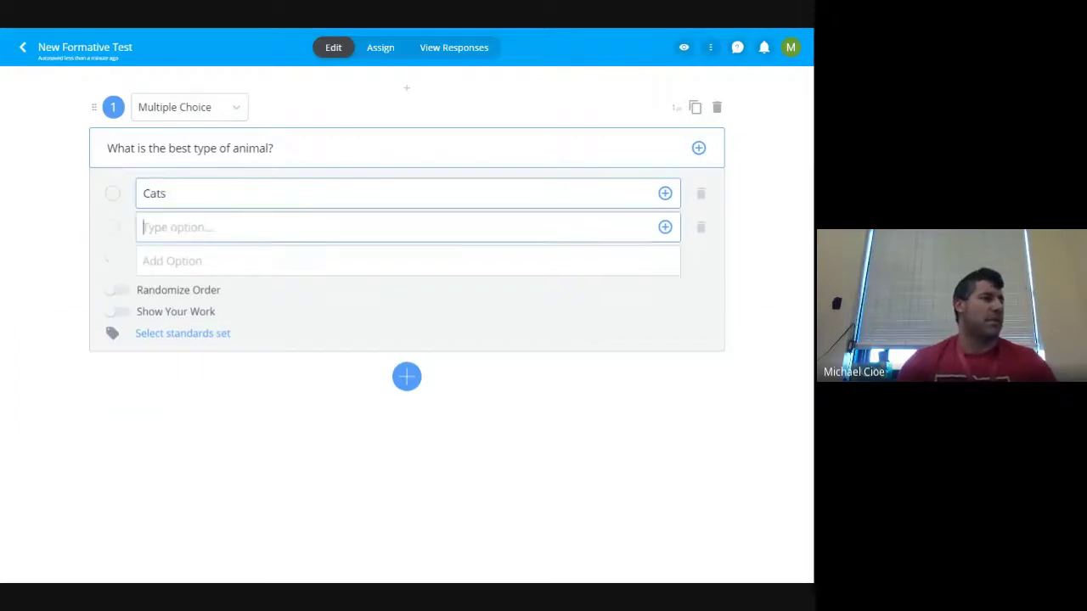
text(Dogs)
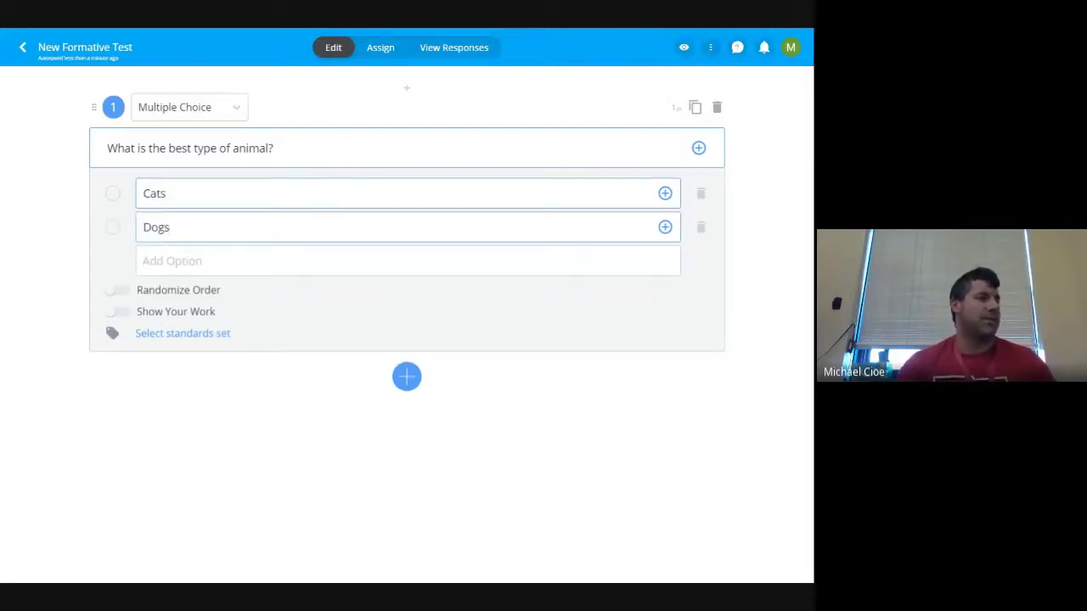
key(Return)
text(Un9)
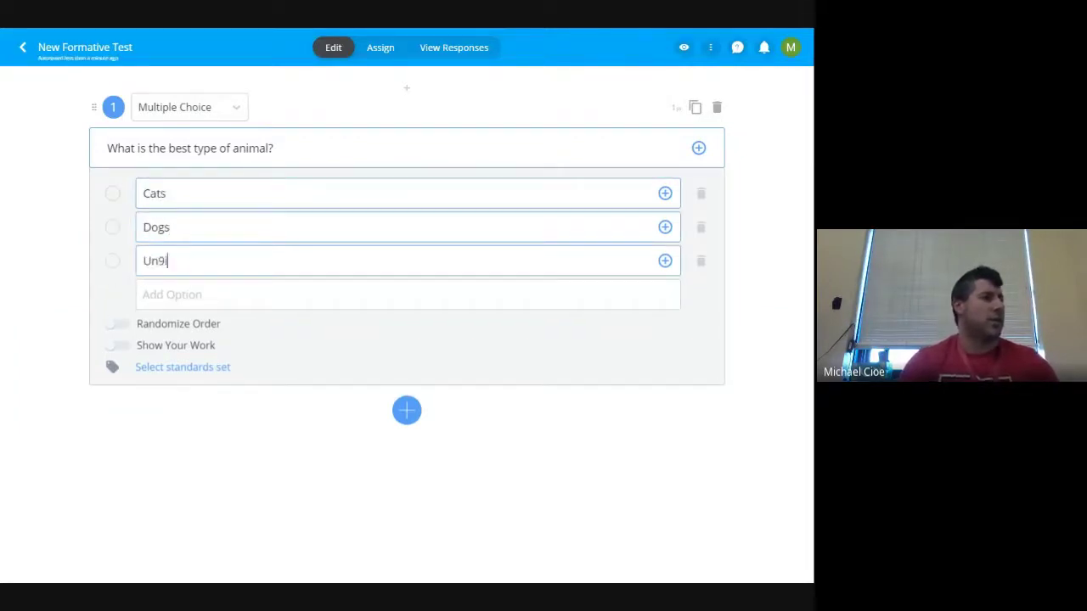
text(corns)
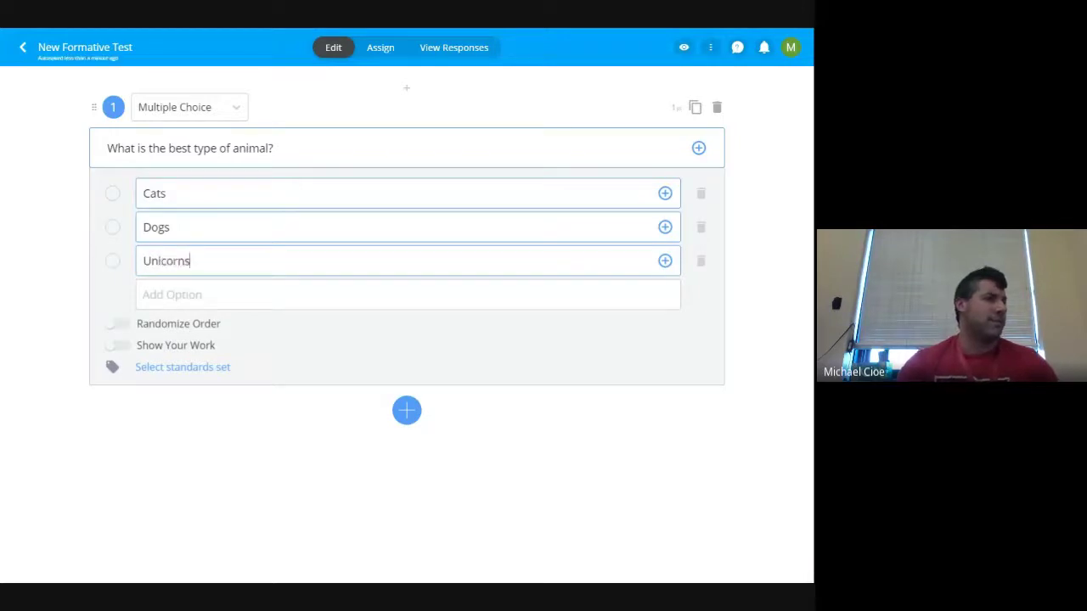
key(Return)
text(Ferr)
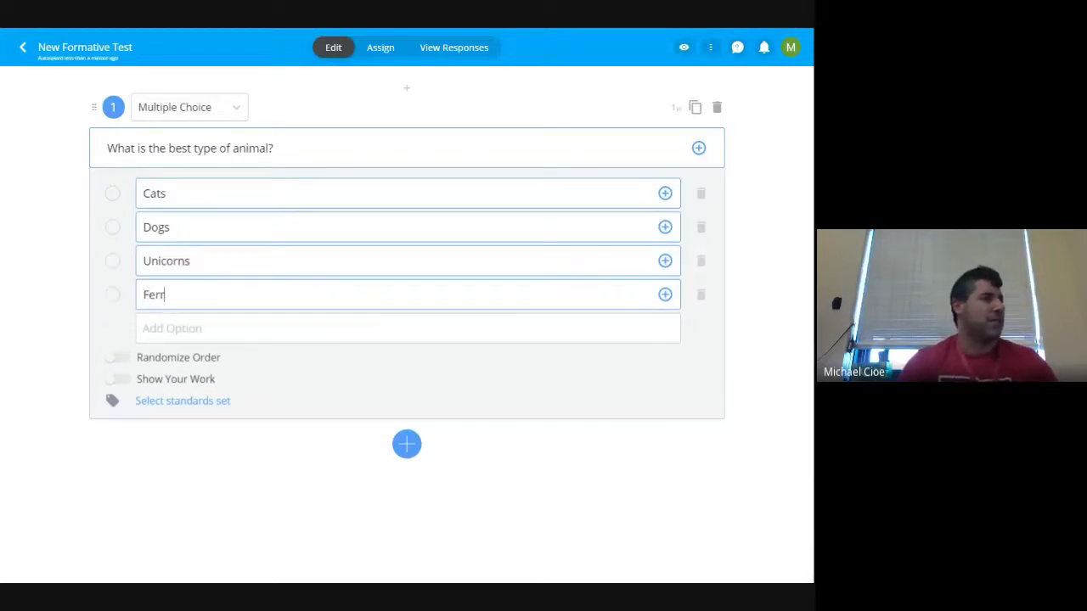
text(ets)
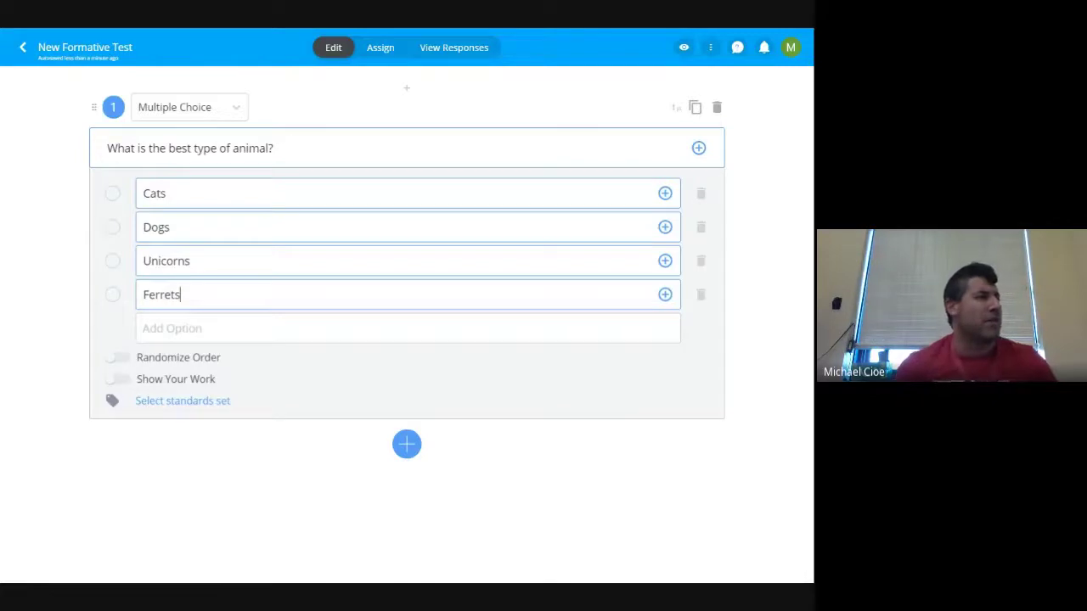
click(114, 264)
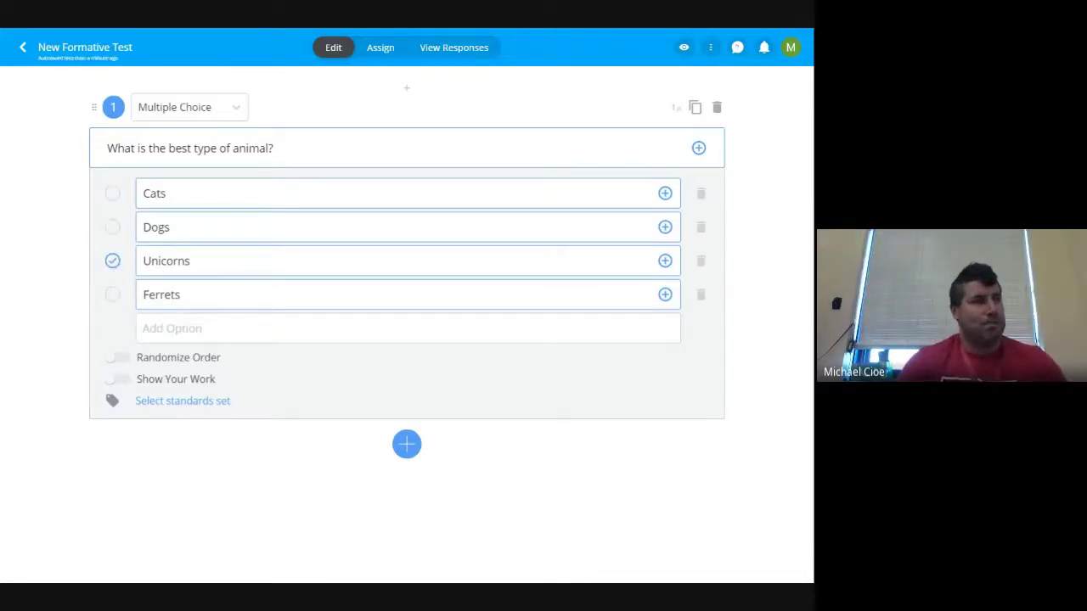
Step: Try the Show Your Work option on question 1, switch it back off, and set the question's points to 10000
click(118, 380)
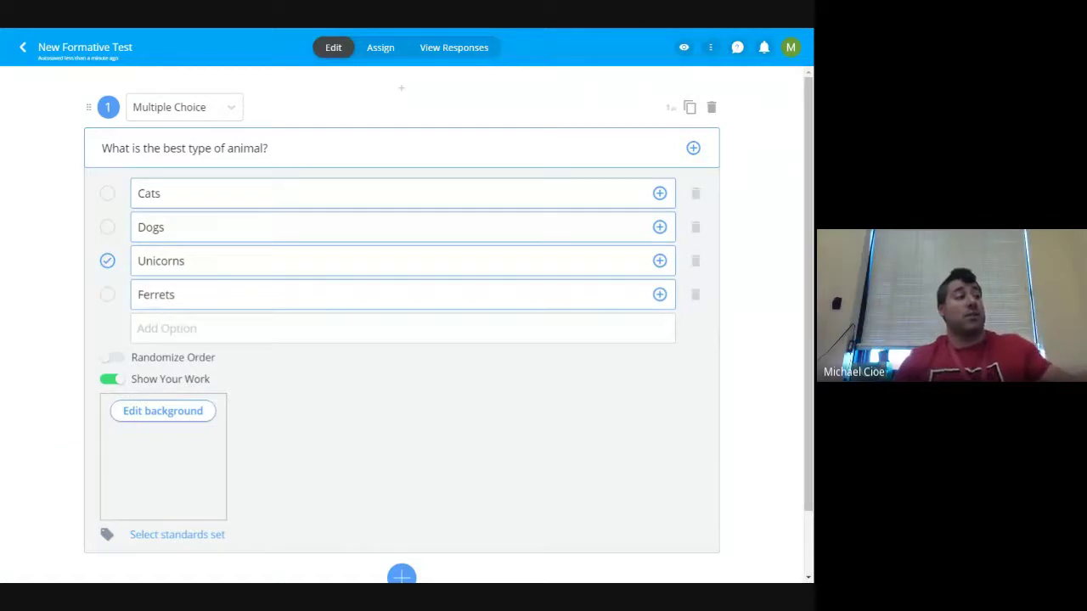
click(114, 379)
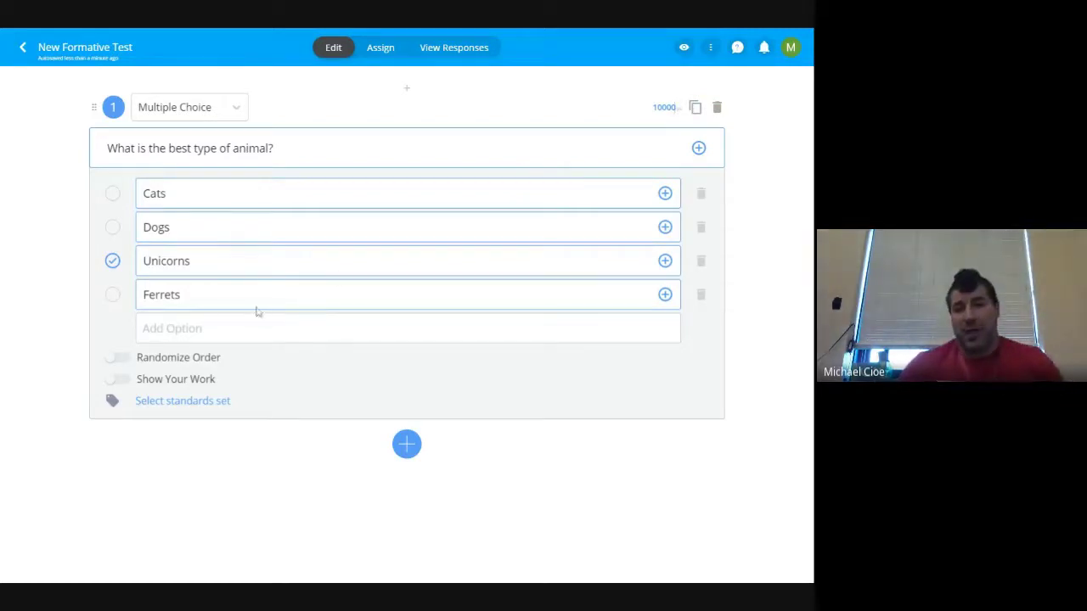
click(412, 445)
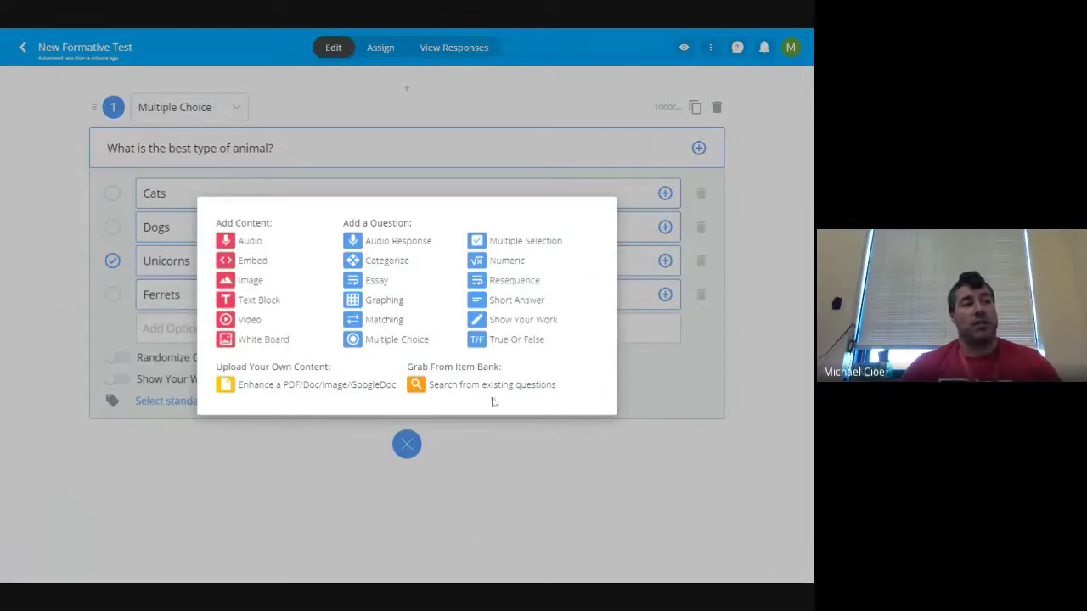
click(563, 512)
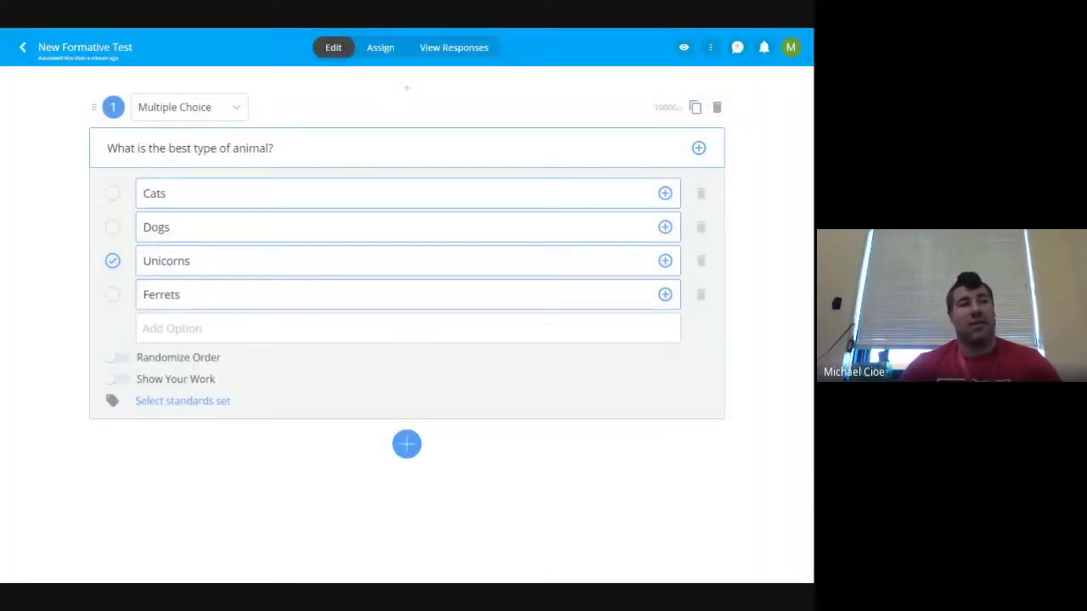
Step: Duplicate the multiple choice question about the best animal and compare the copy with the original
click(695, 109)
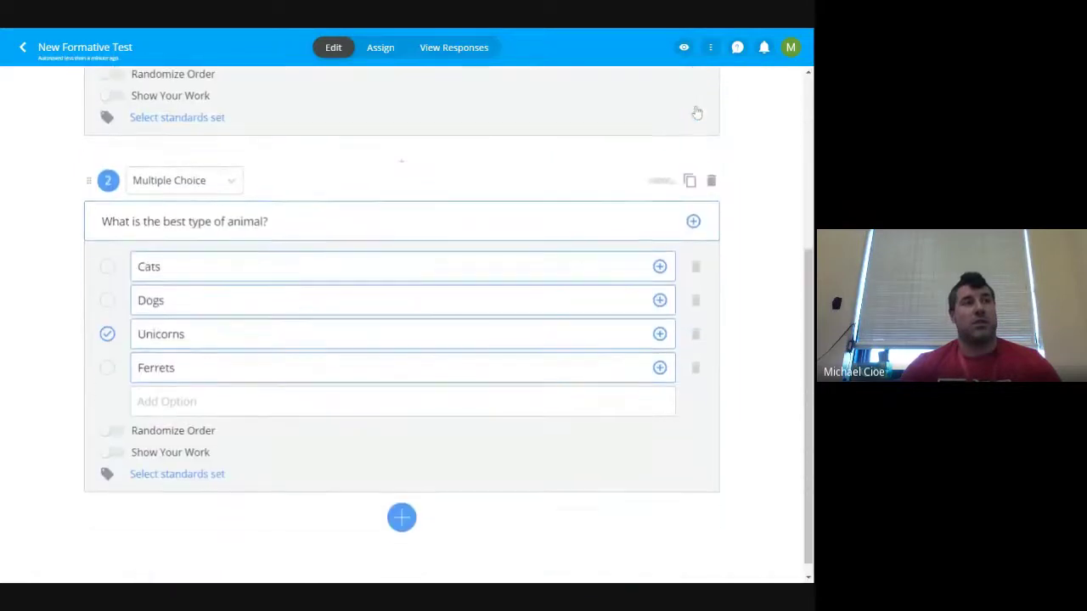
scroll(746, 295, up, 3)
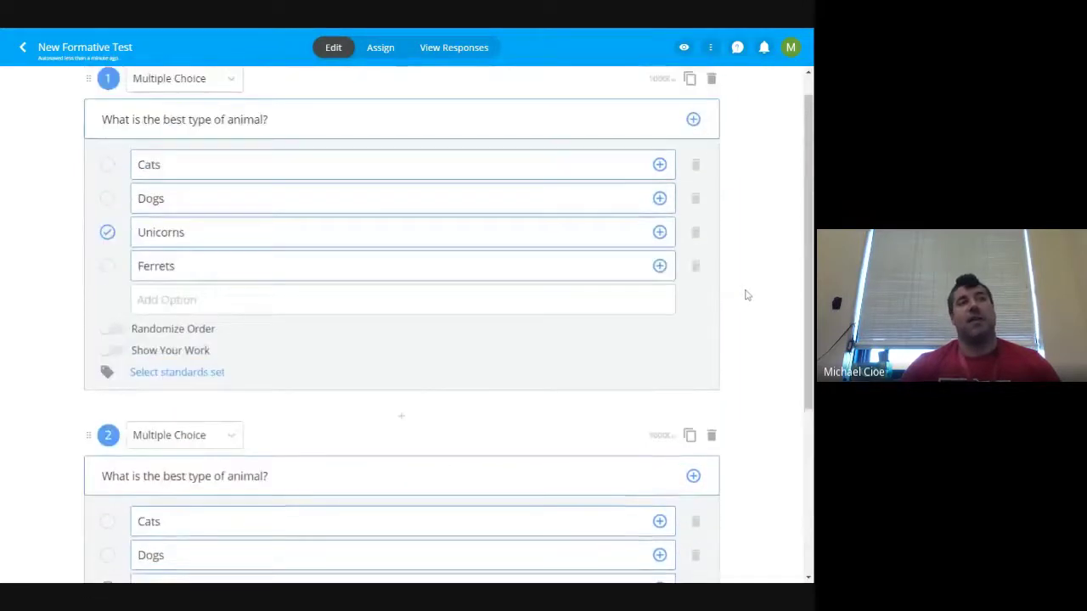
scroll(746, 295, down, 3)
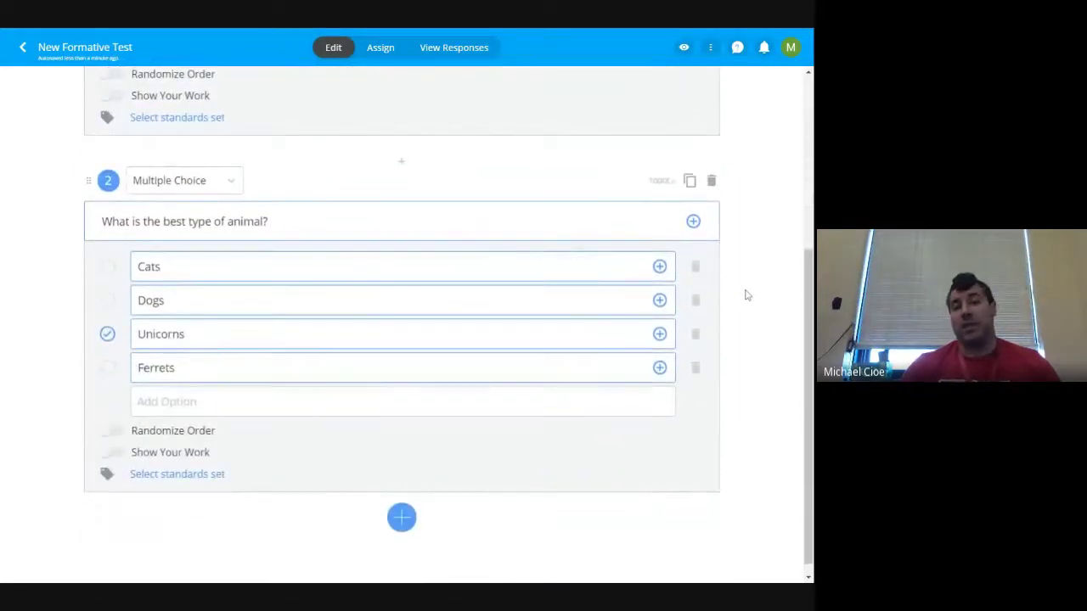
scroll(592, 206, up, 2)
scroll(592, 205, down, 2)
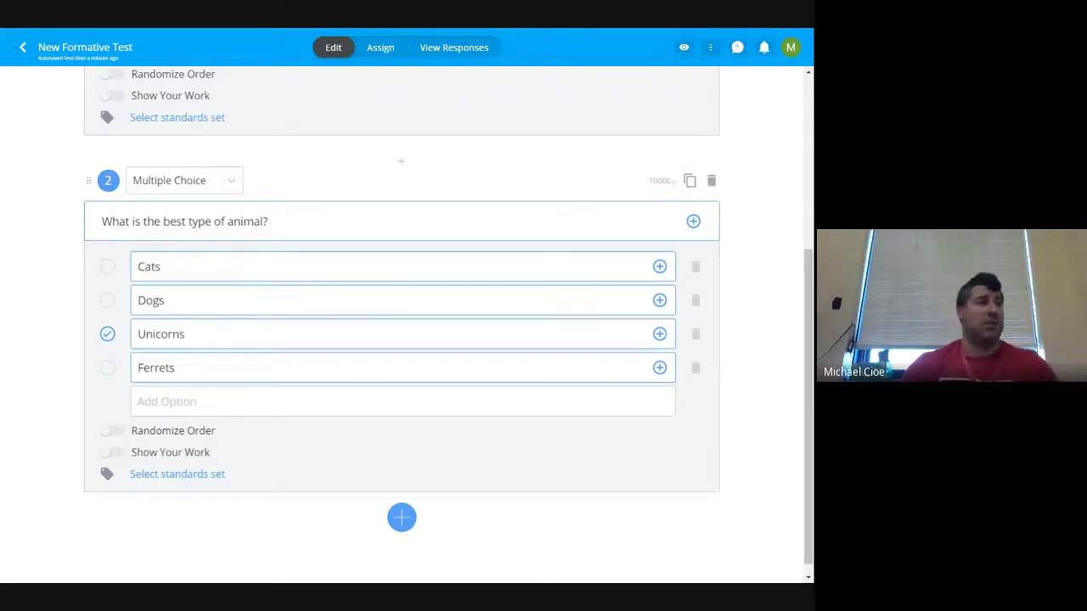
Step: Reword question 2 as "What is the worst animal?" and mark Ferrets as its correct answer
drag(270, 222, 60, 236)
text(Wh)
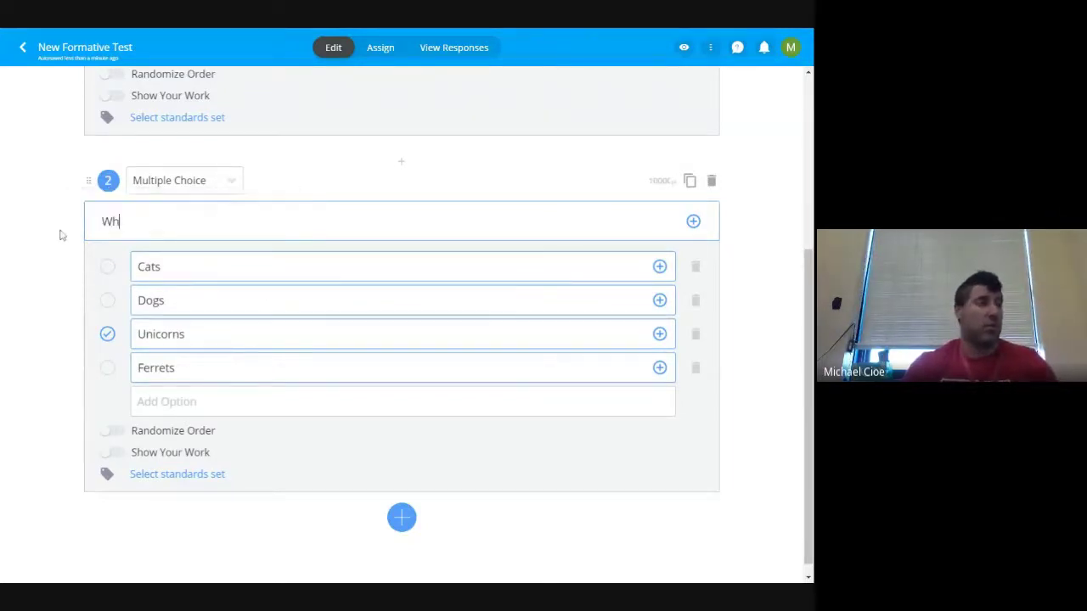
text(at is the l)
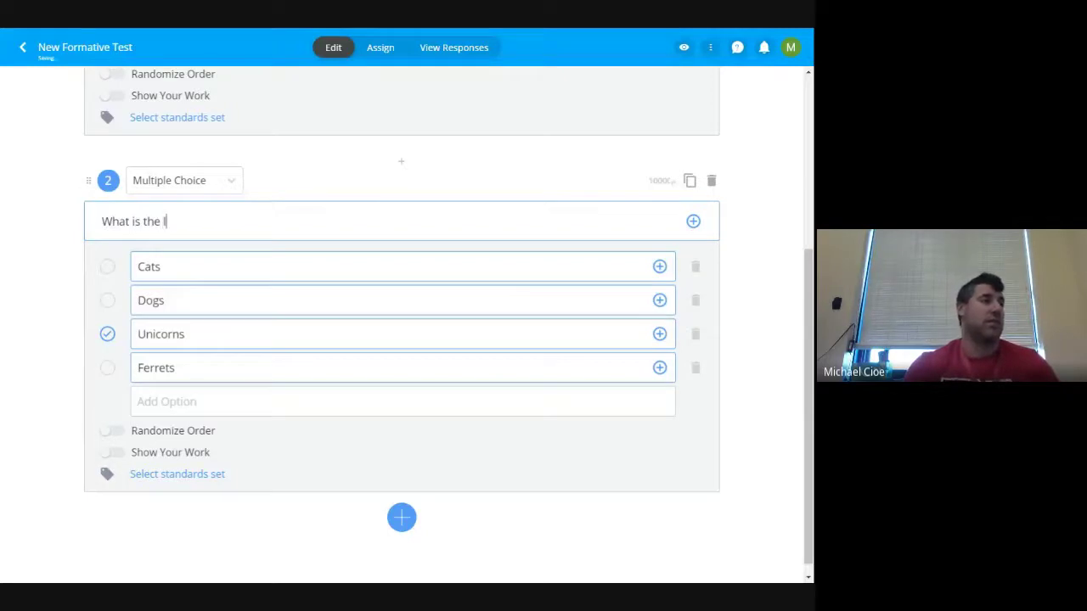
text(e)
key(BackSpace)
key(BackSpace)
text(wors)
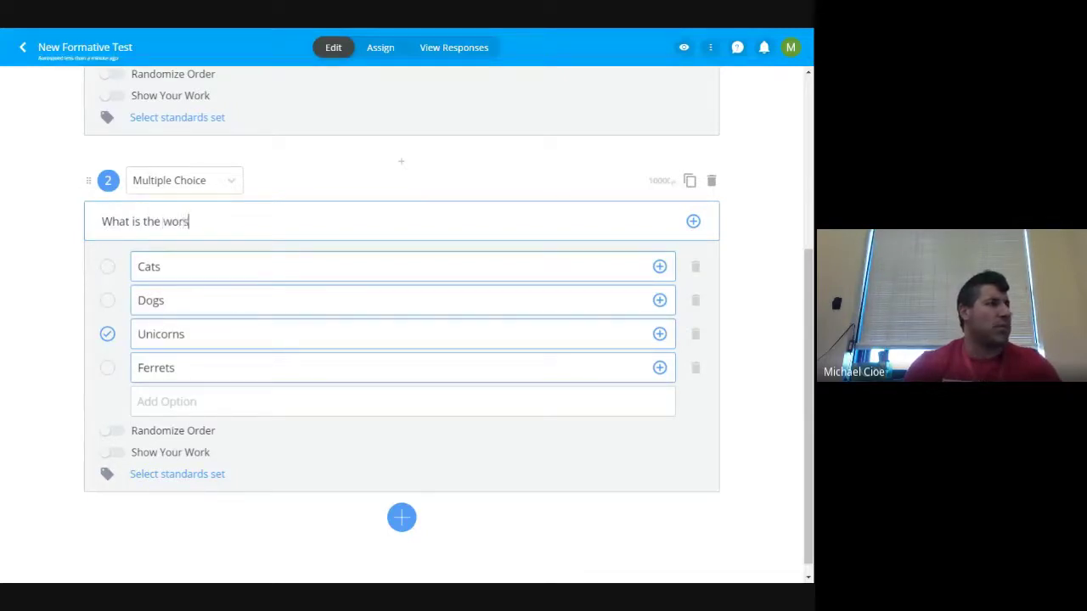
text(t animal)
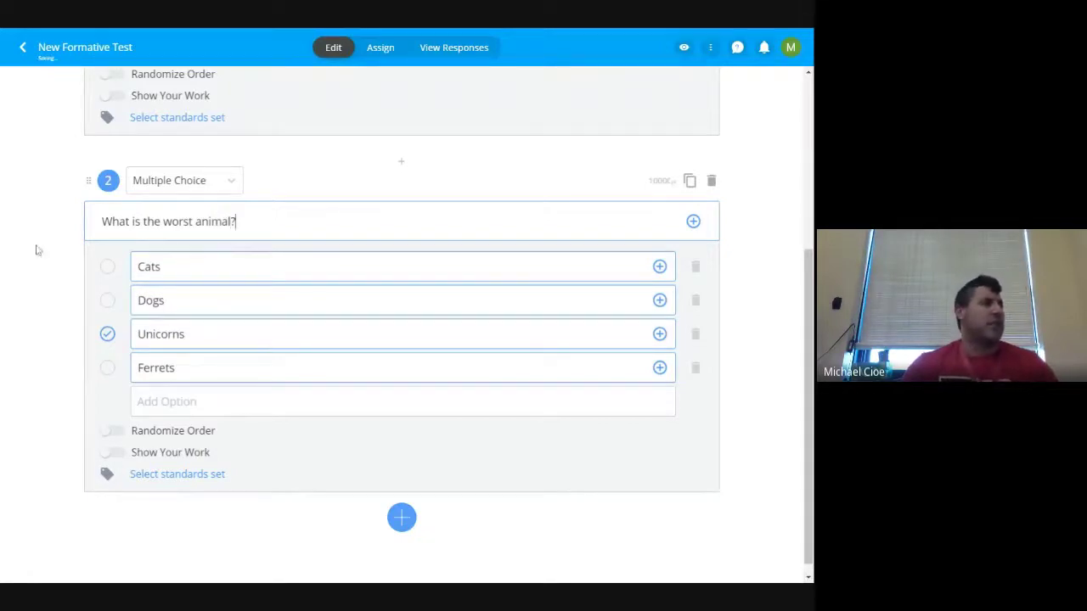
click(107, 369)
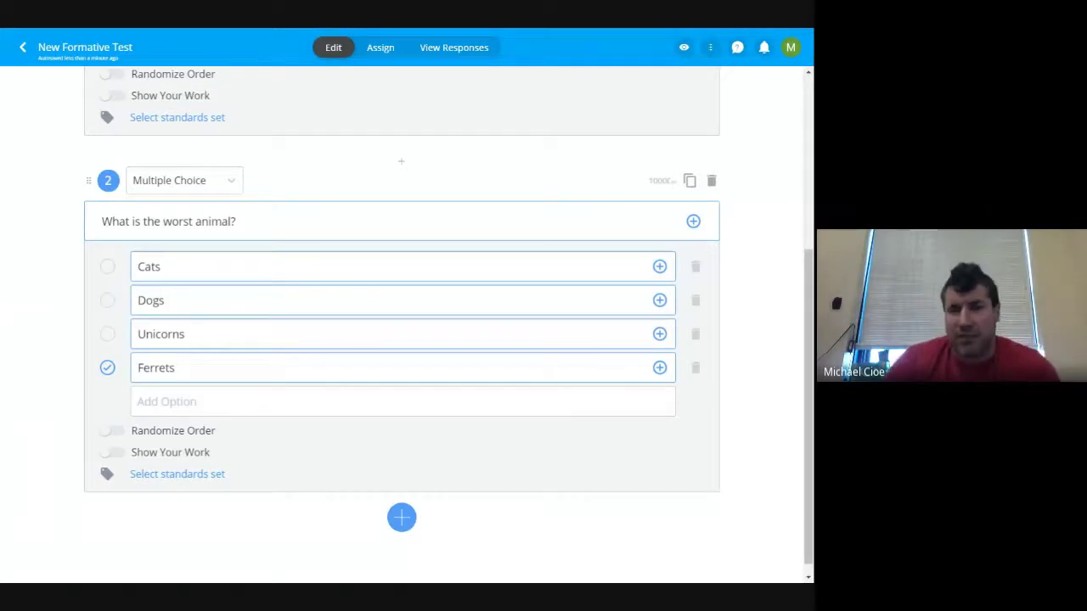
Step: Add a Multiple Selection question as question 3 with the text "Pick 3 of the best..."
click(402, 517)
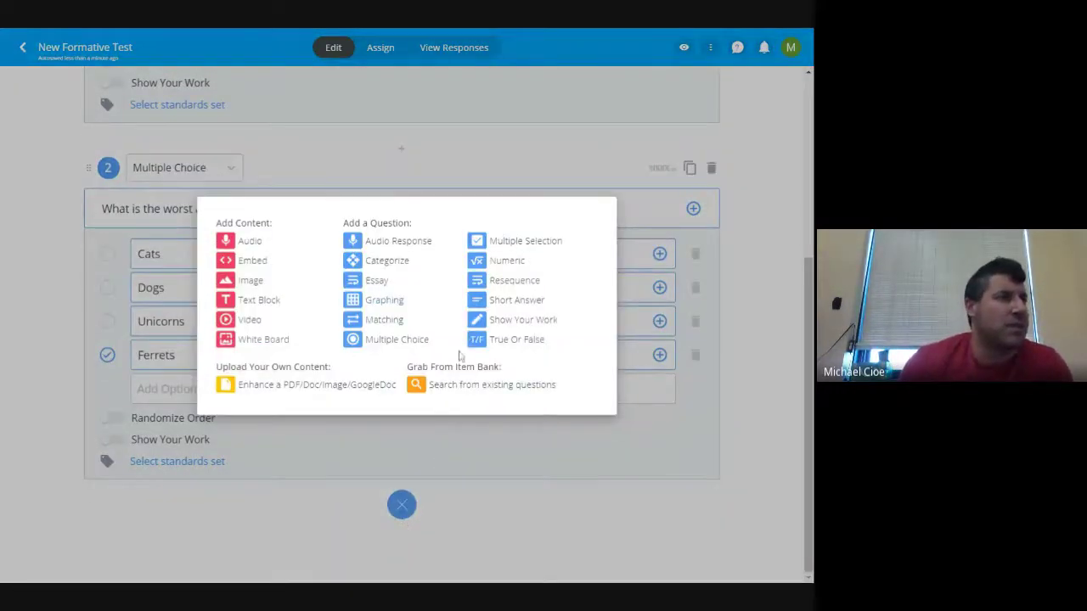
click(512, 242)
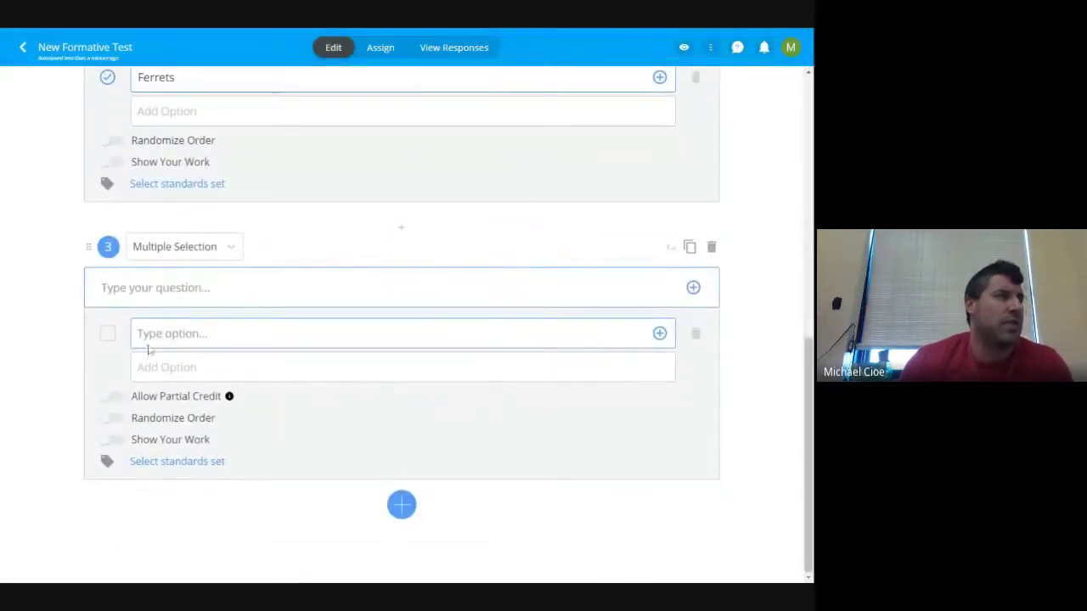
click(218, 301)
text(WHat is)
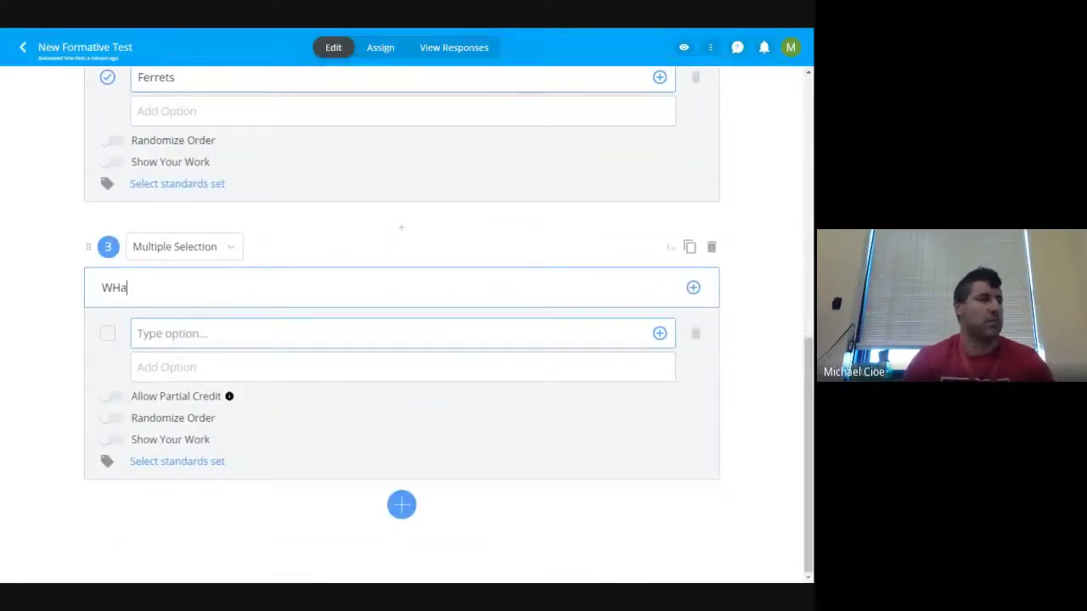
key(BackSpace)
key(BackSpace)
key(BackSpace)
key(BackSpace)
key(BackSpace)
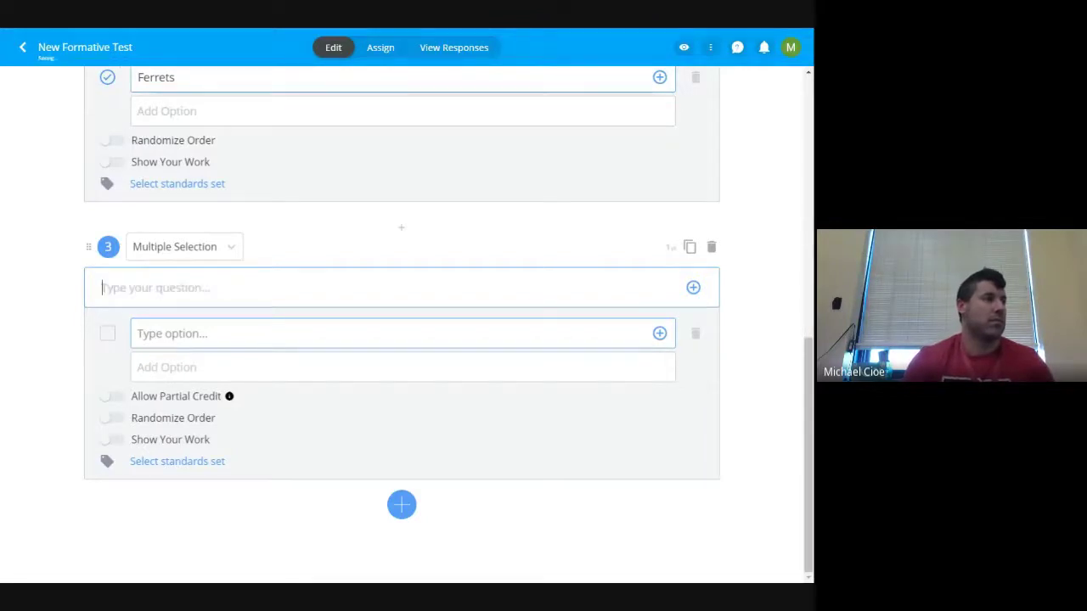
text(Pick 3 of)
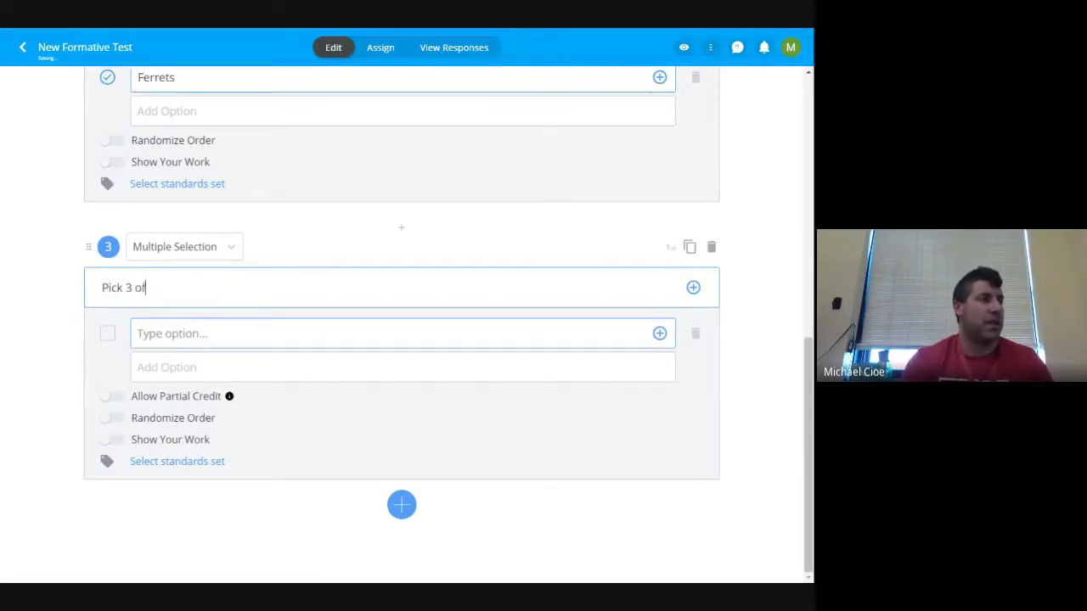
text( the best)
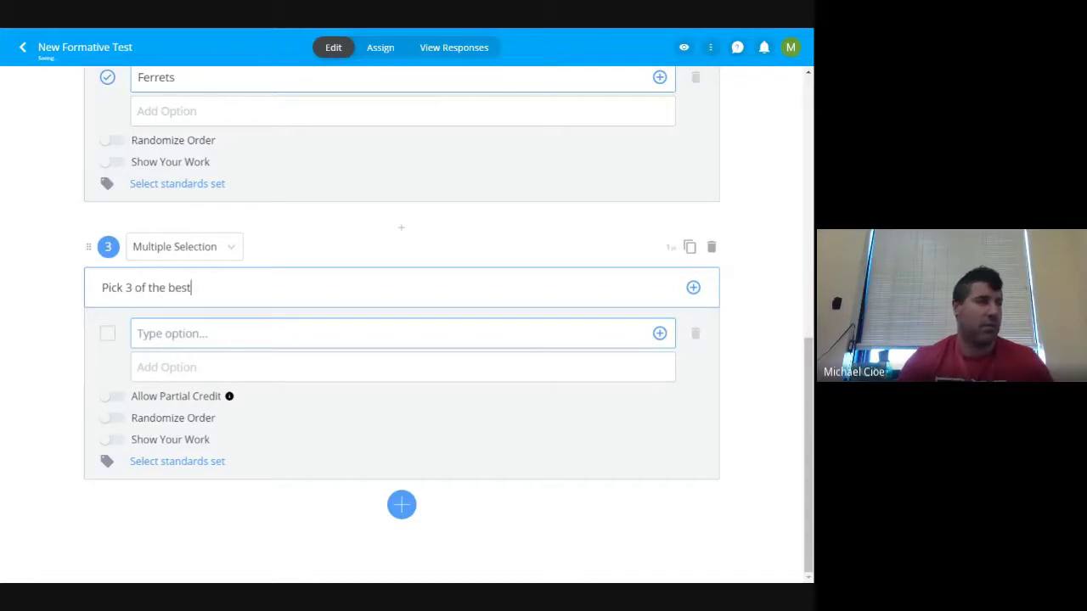
text(...)
Step: Enter the six answer options a, d, f, d, a and d for question 3
click(140, 333)
text(a)
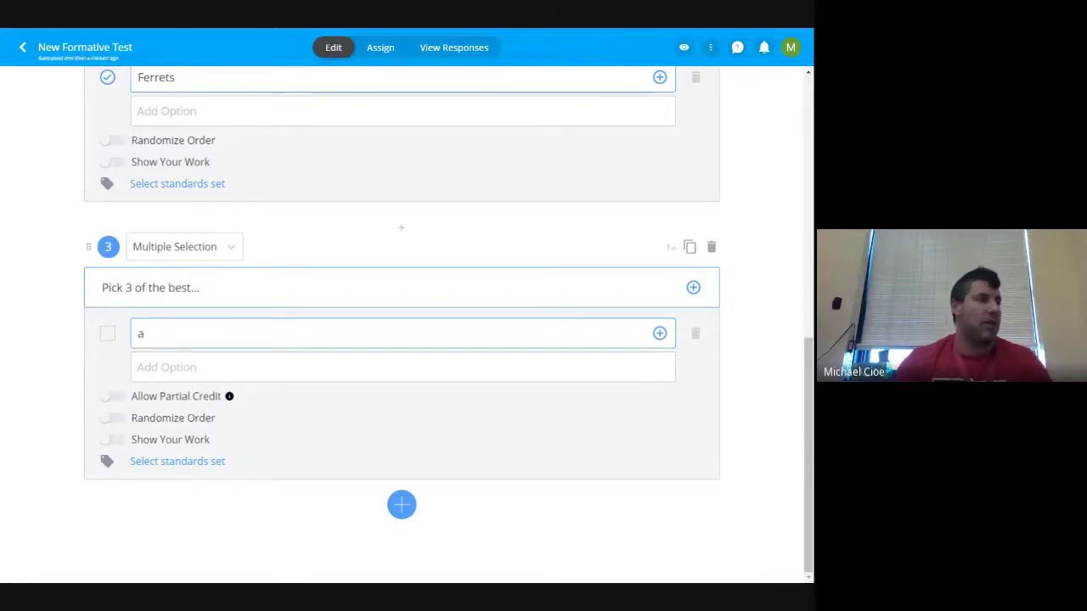
key(Return)
text(d)
key(Return)
text(f)
key(Return)
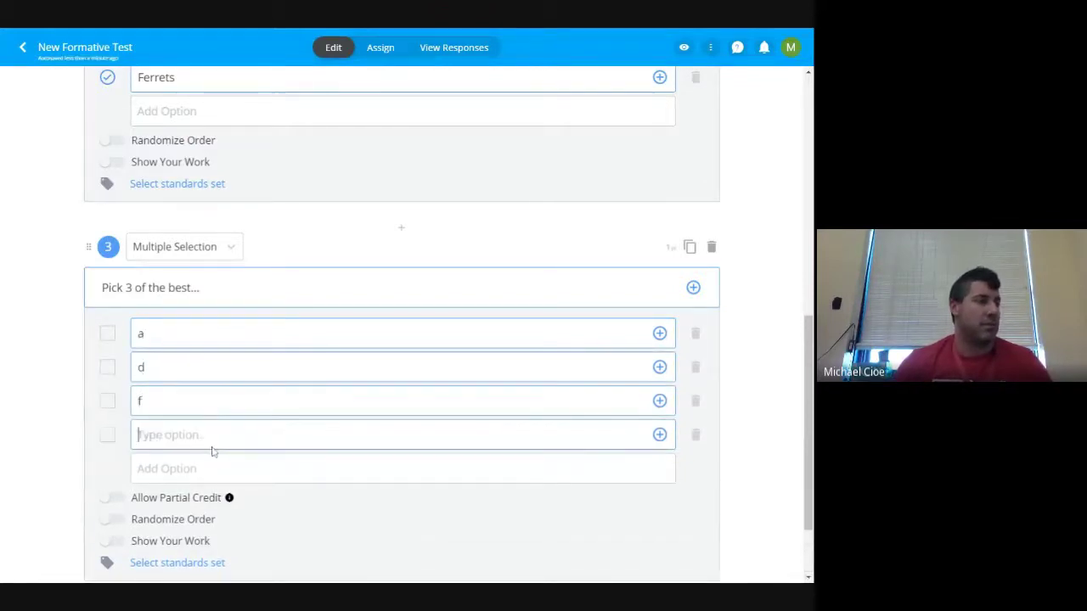
text(d)
key(Return)
text(as)
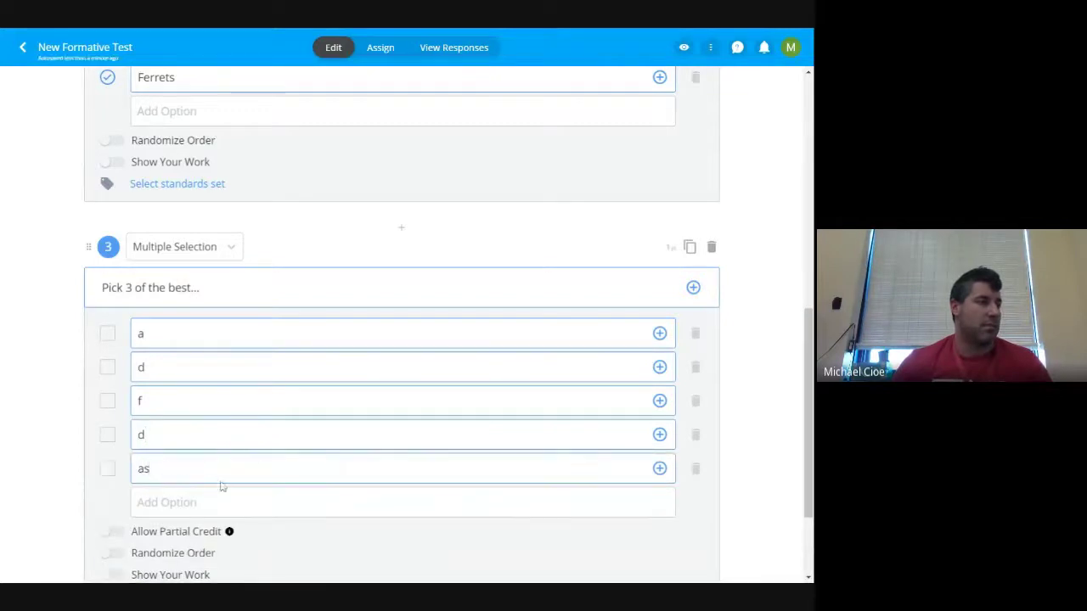
key(BackSpace)
key(Return)
text(d)
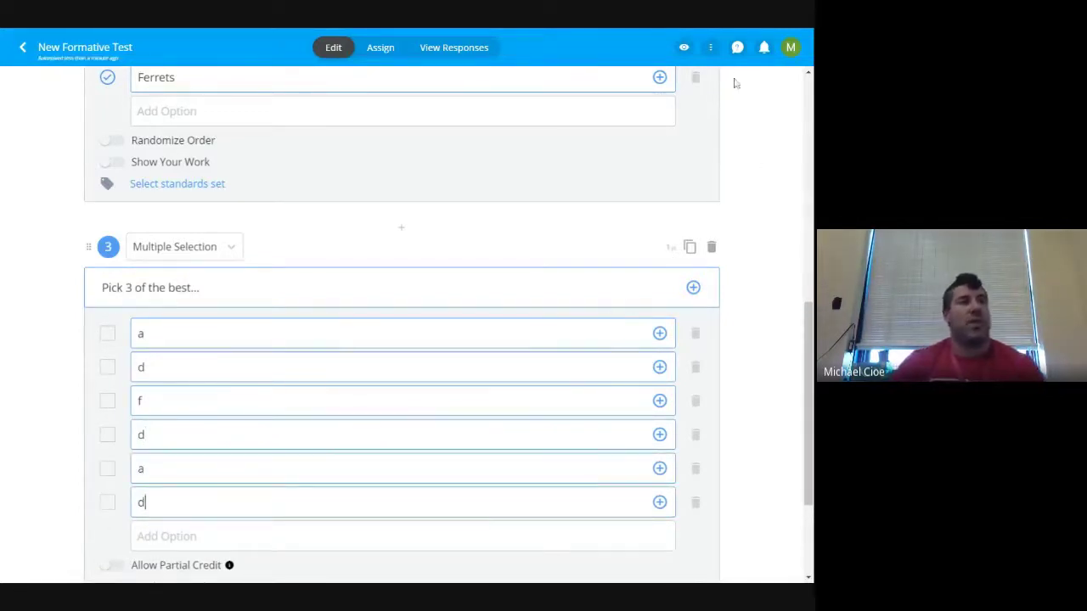
Step: Preview the formative as a student, choosing Unicorns, Ferrets and three options of question 3, and close the preview
click(684, 47)
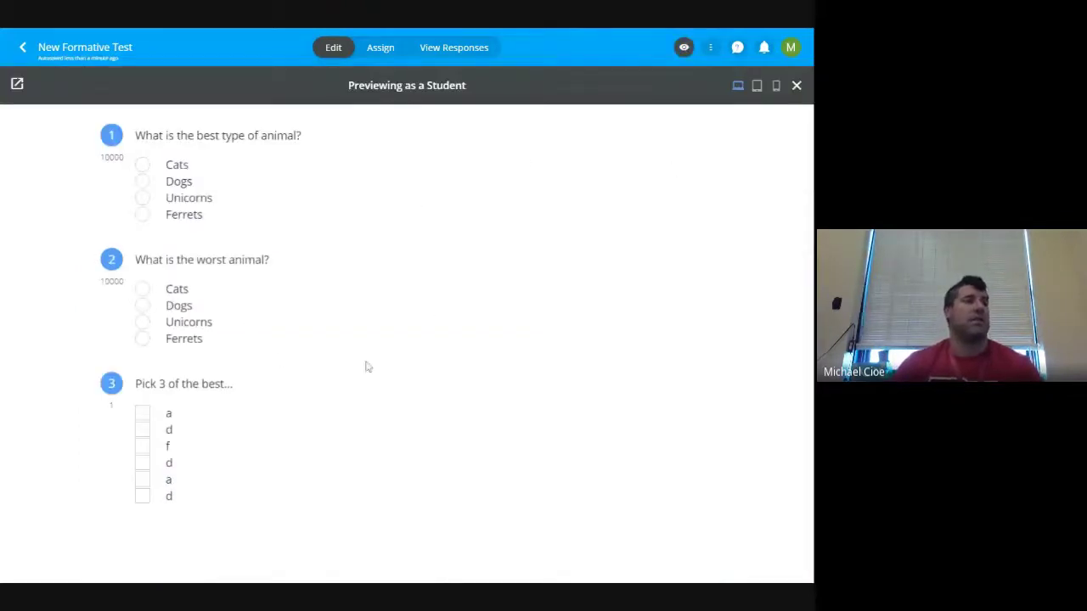
click(142, 414)
click(142, 447)
click(142, 480)
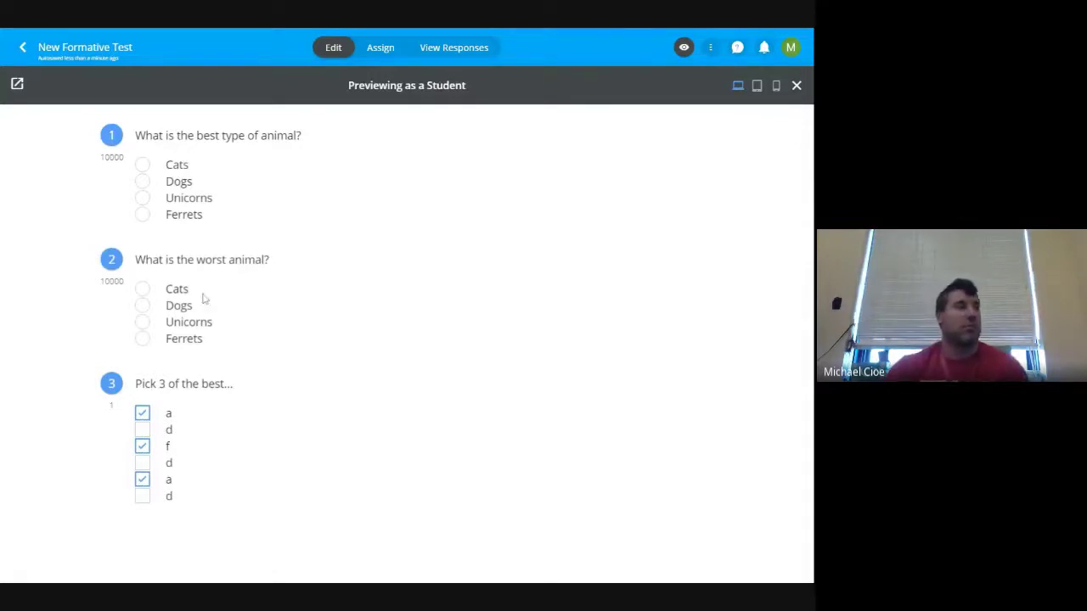
click(143, 198)
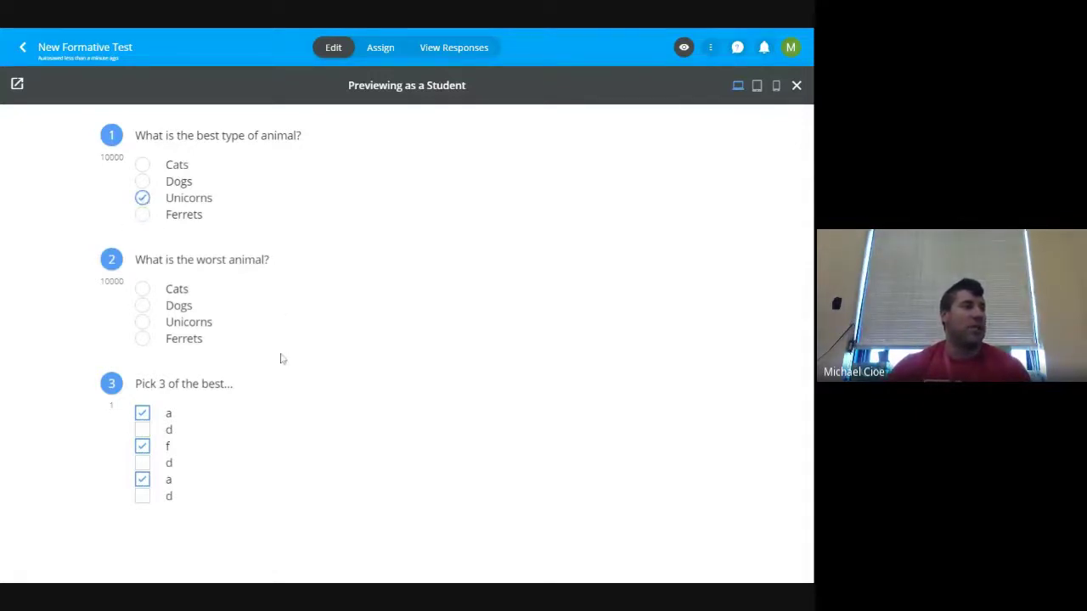
click(143, 340)
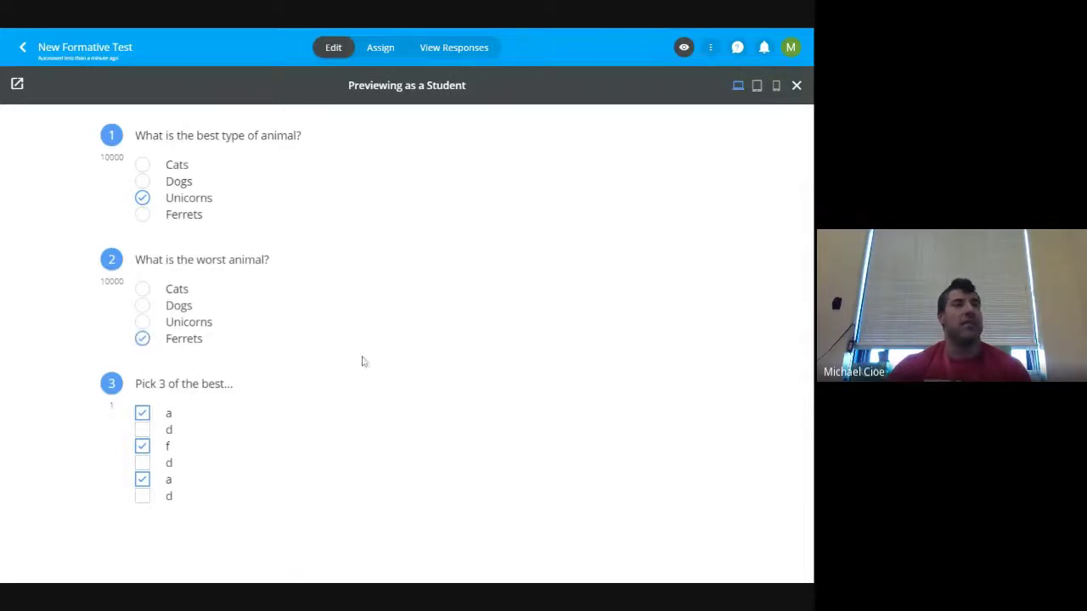
click(797, 85)
Step: Add a blank True or False question and a Short Answer question with an empty correct-answer entry
scroll(593, 177, down, 2)
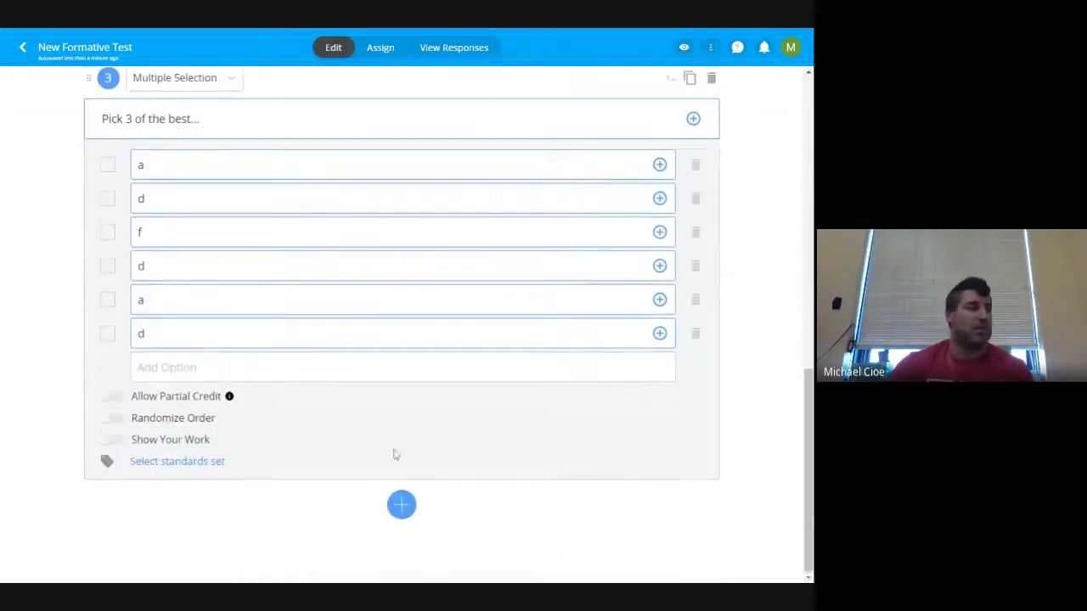
click(402, 505)
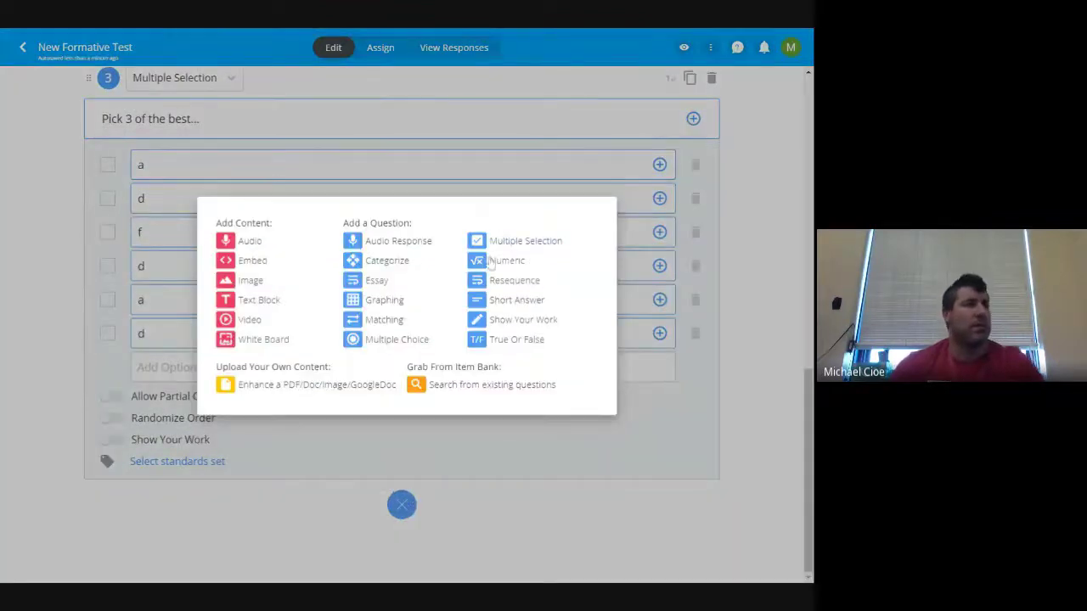
click(511, 341)
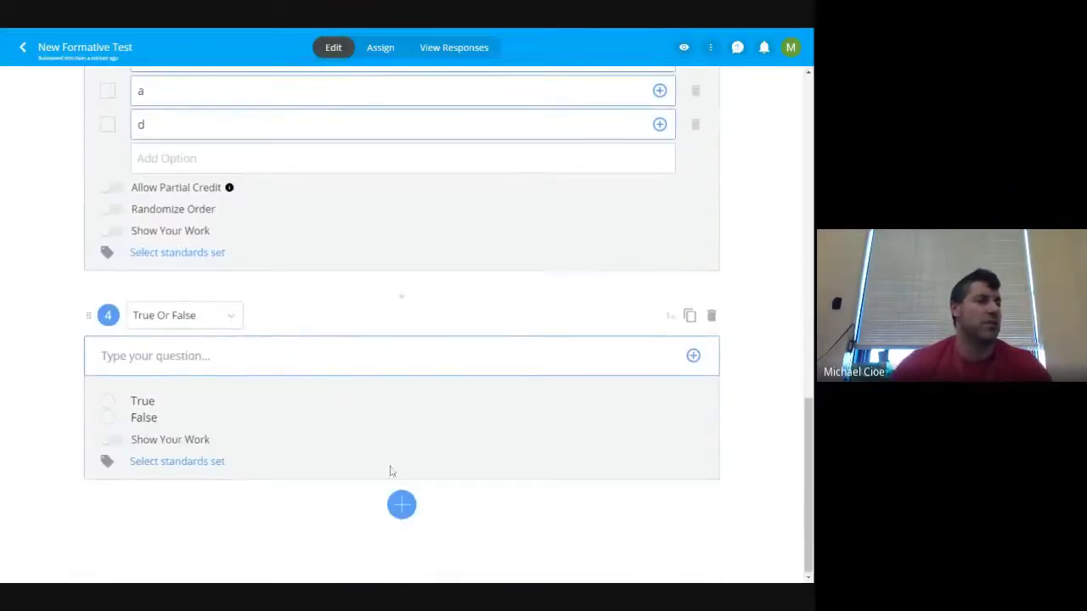
click(403, 505)
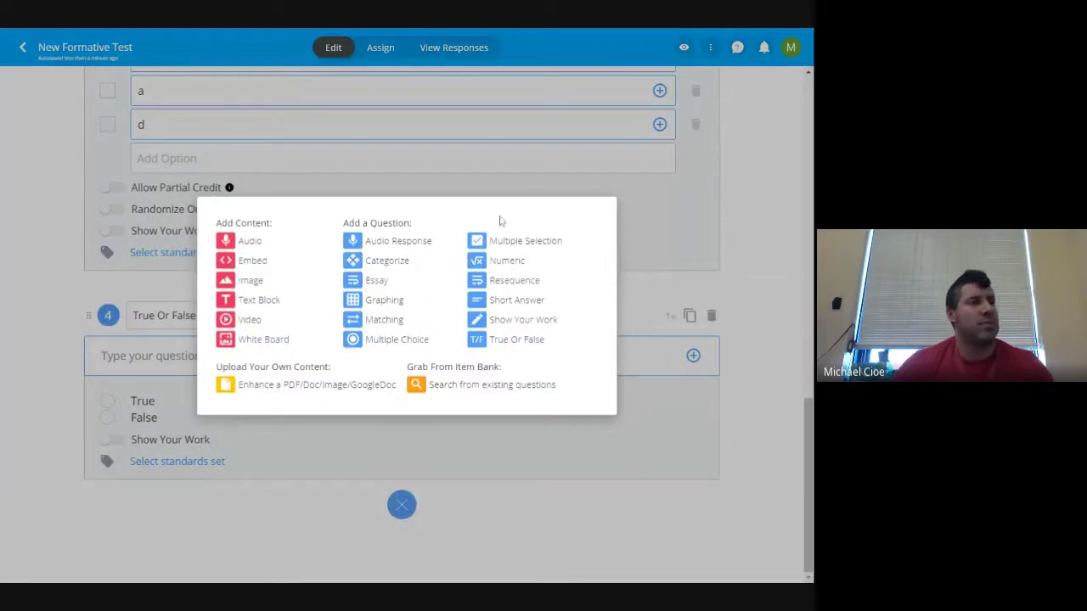
click(506, 302)
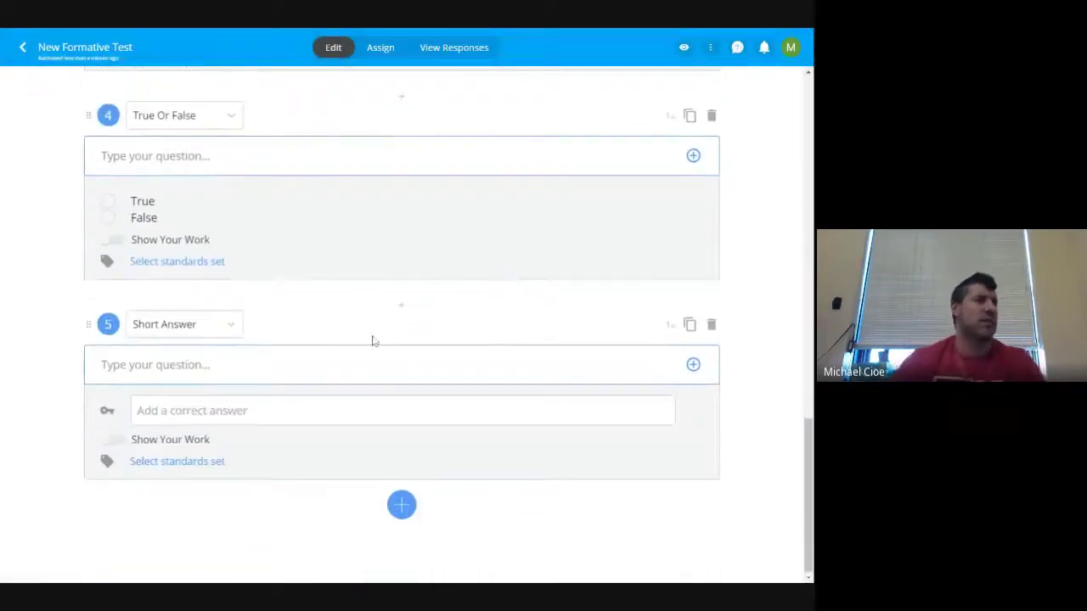
click(298, 416)
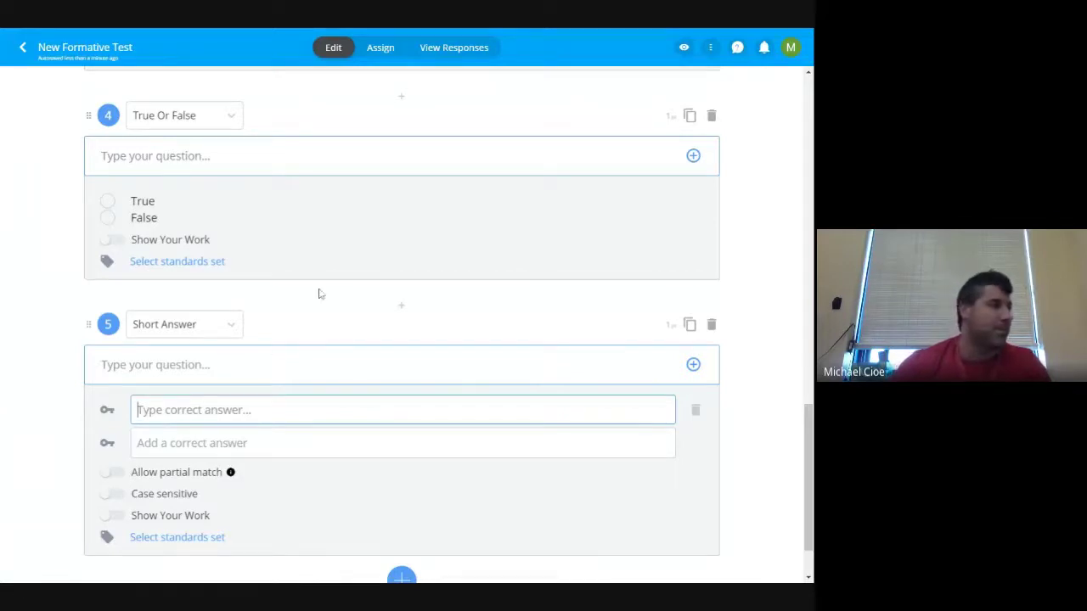
Step: Add a Numeric question below the Short Answer question
scroll(402, 505, down, 1)
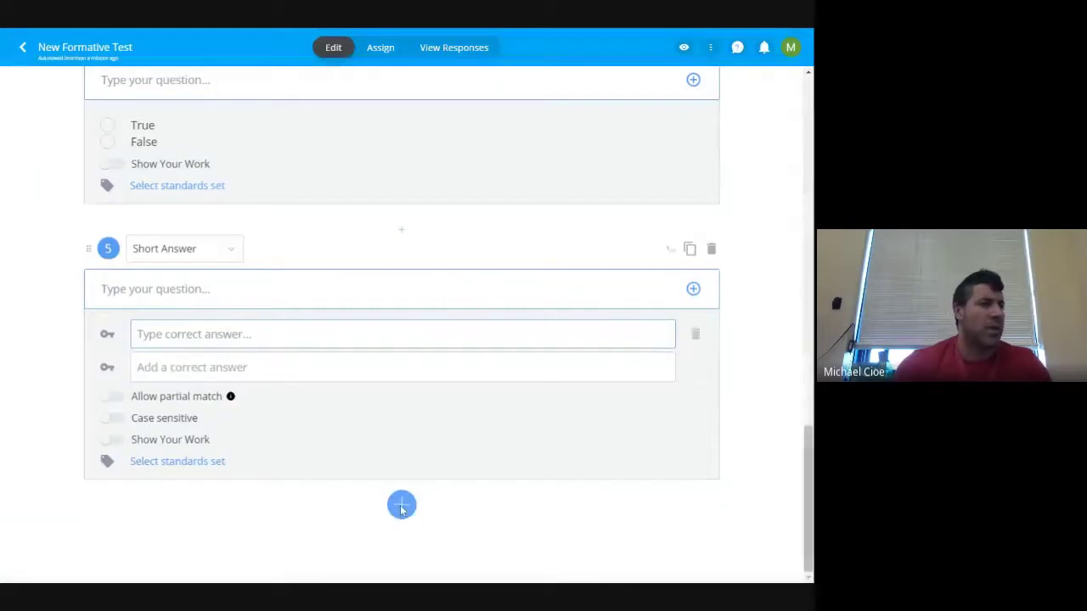
click(402, 505)
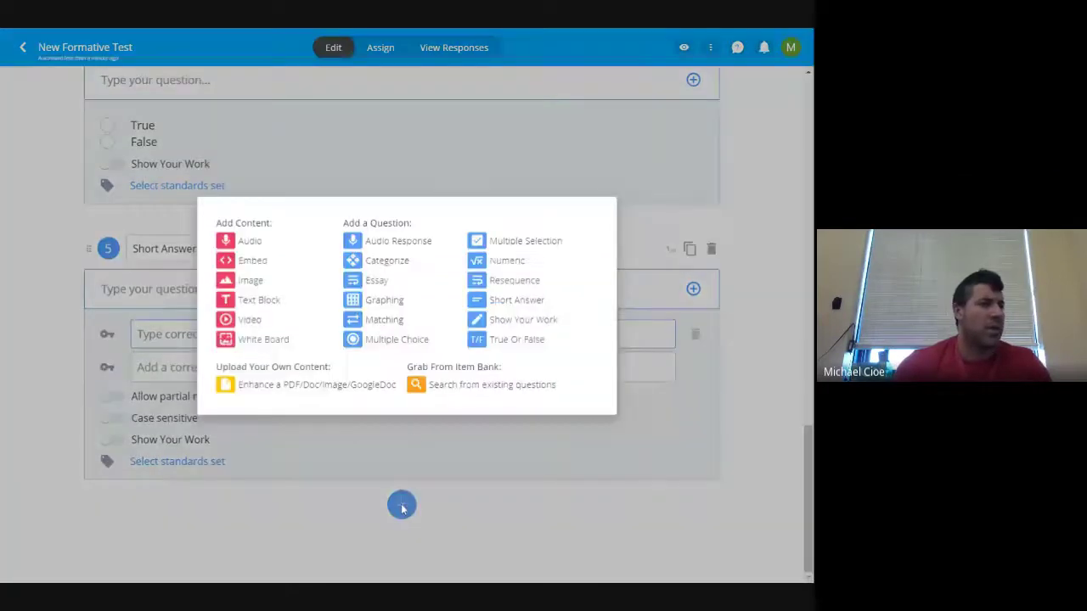
click(509, 266)
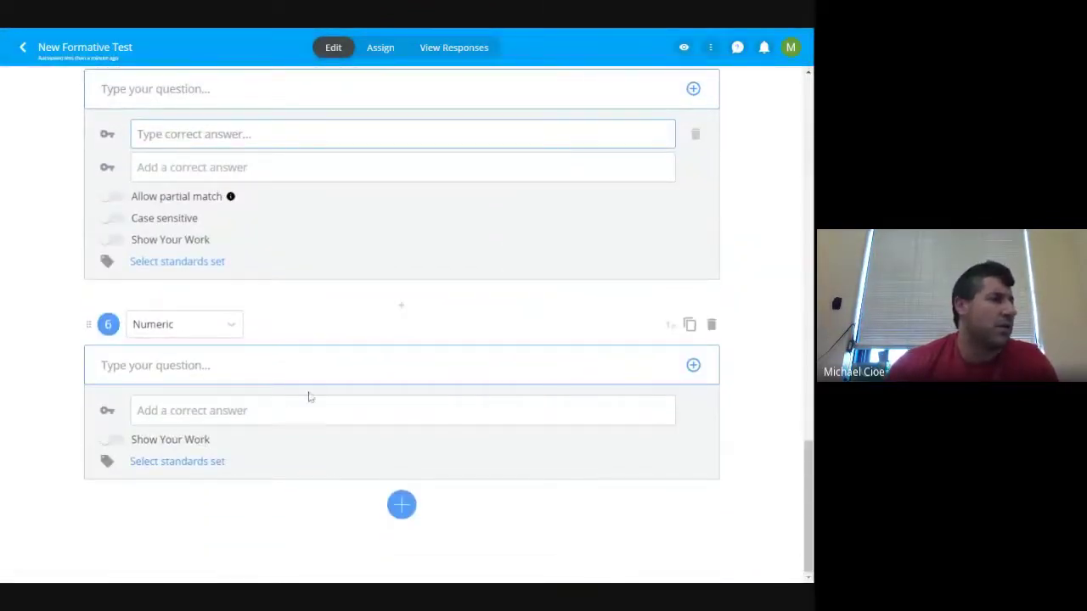
Step: Insert the math equation x² + 1/5x + √56 = 0 as the text of Numeric question 6
click(694, 365)
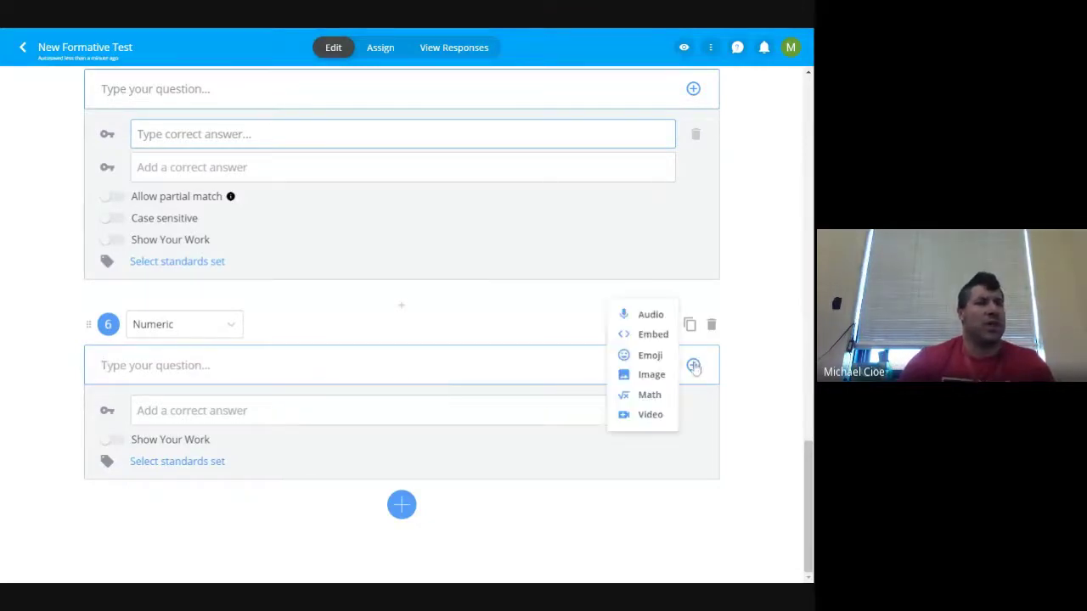
click(650, 397)
click(466, 406)
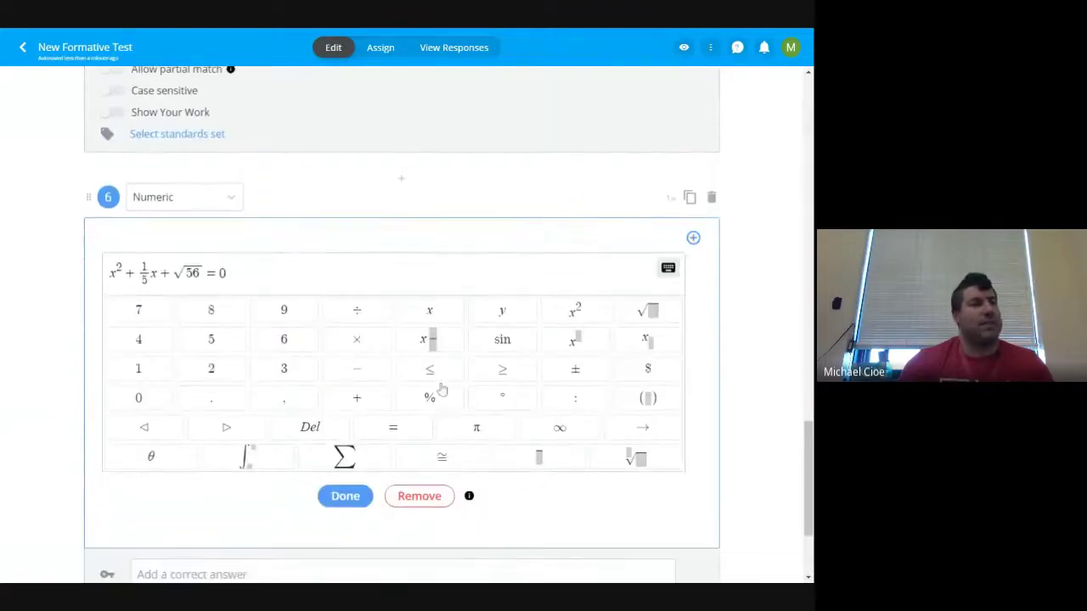
click(253, 273)
scroll(691, 364, up, 2)
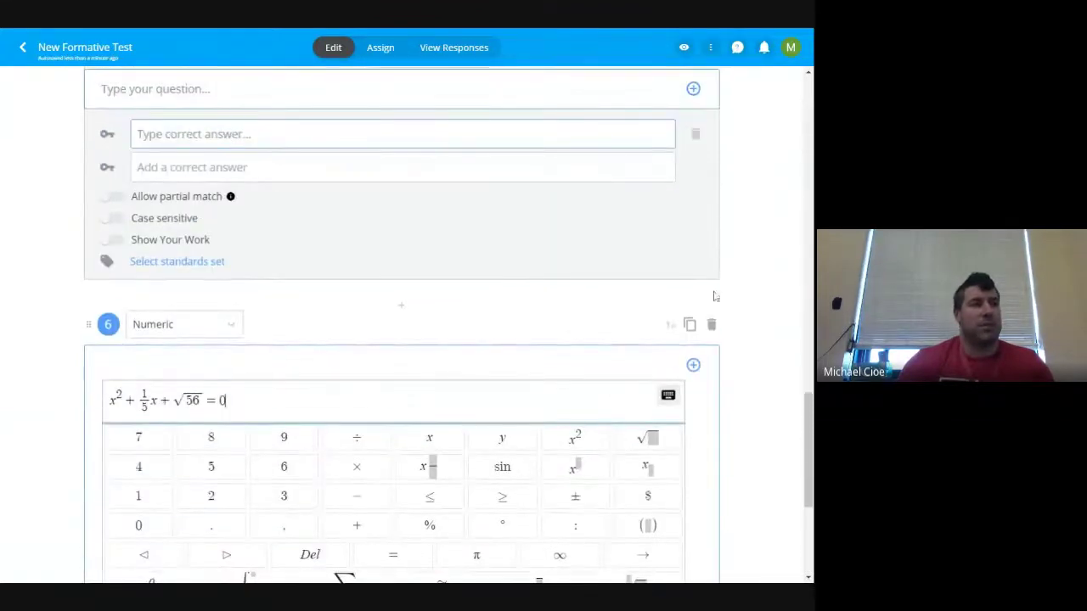
click(694, 237)
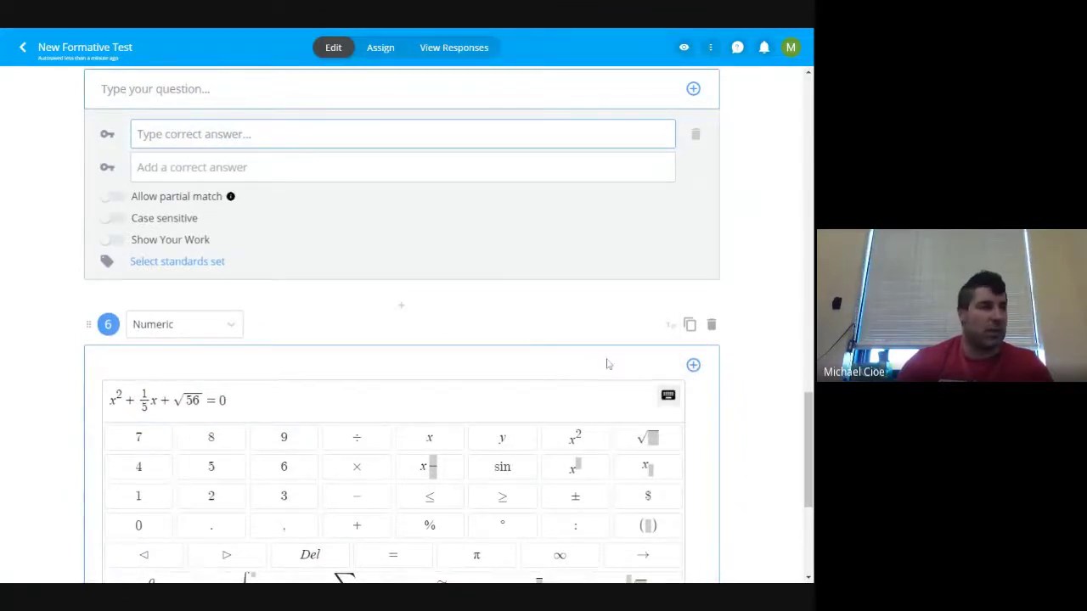
mouse_move(695, 372)
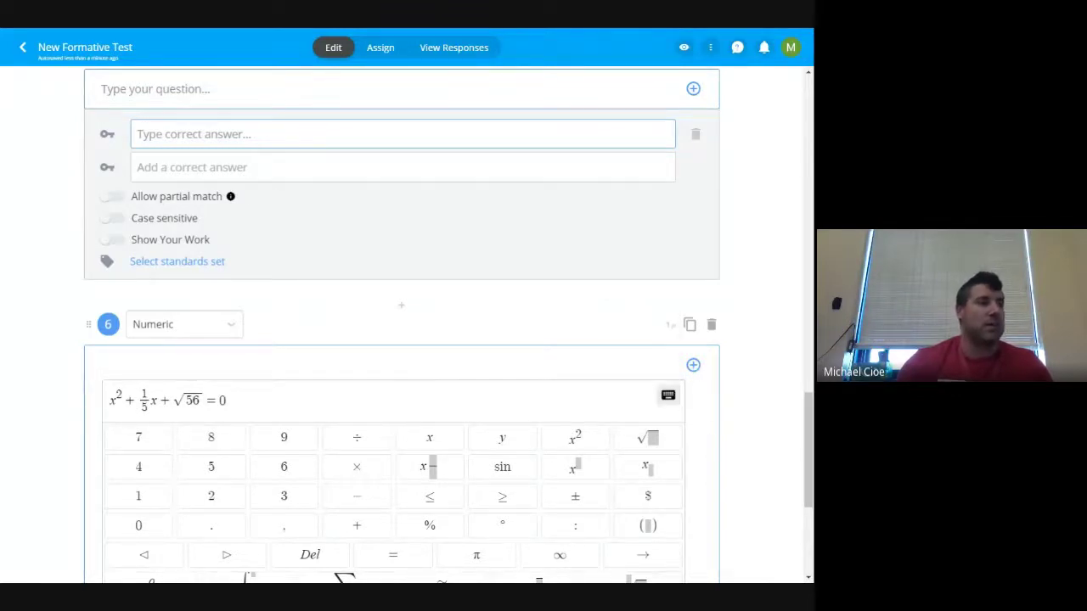
scroll(510, 512, down, 3)
click(355, 374)
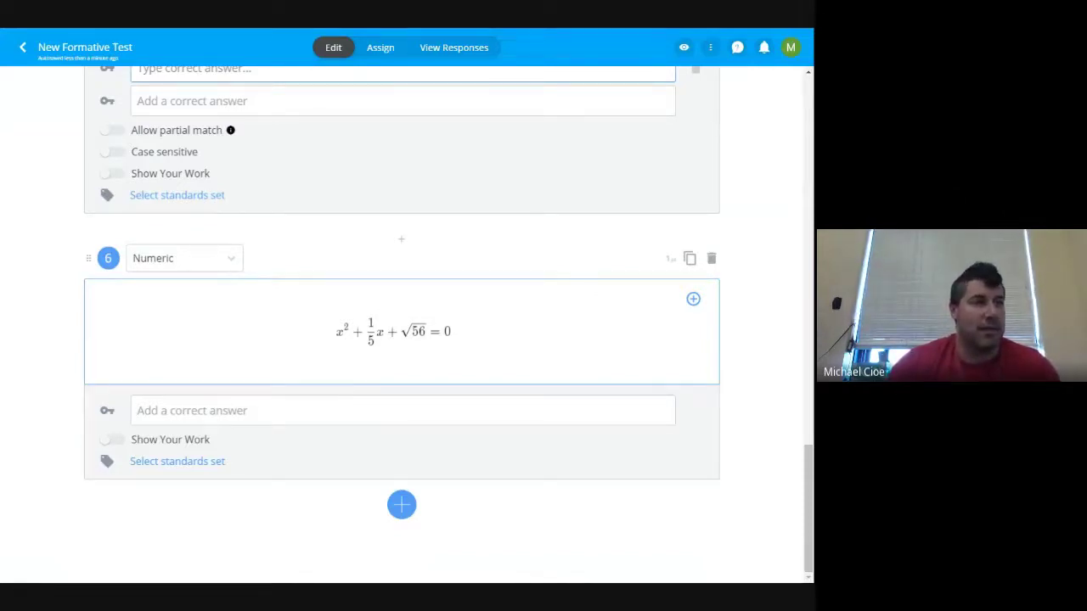
Step: Enter the mixed number 6 3/7 as the correct answer of question 6 using the math keypad
click(693, 299)
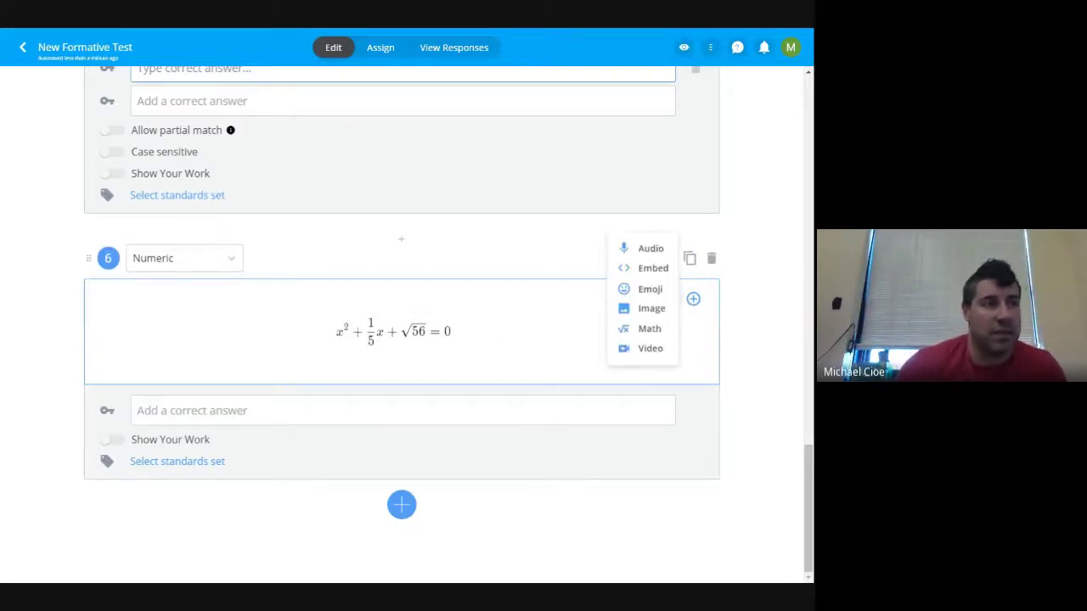
click(342, 413)
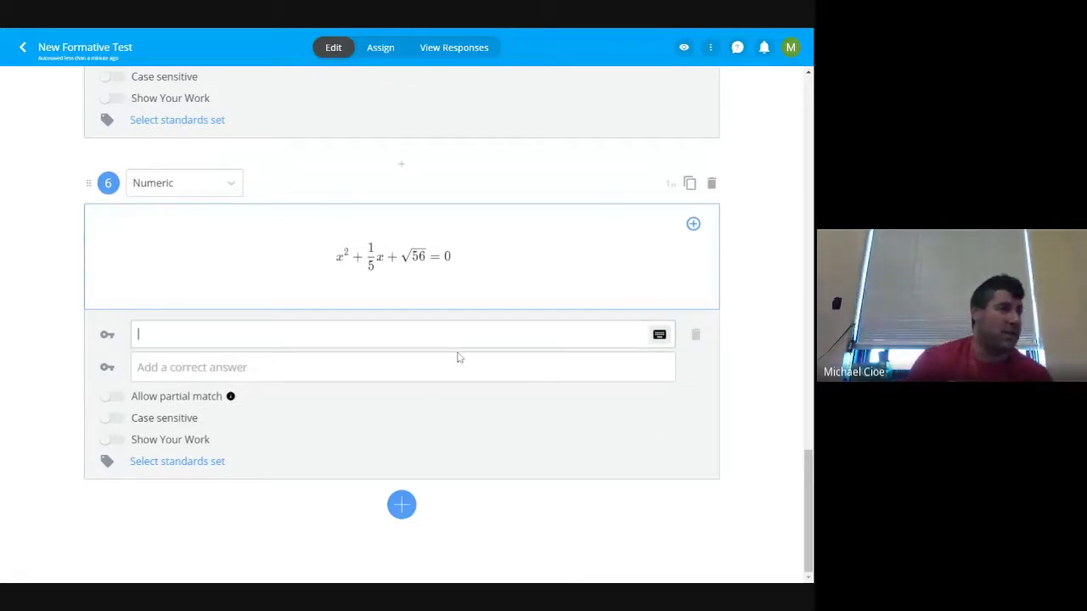
click(659, 335)
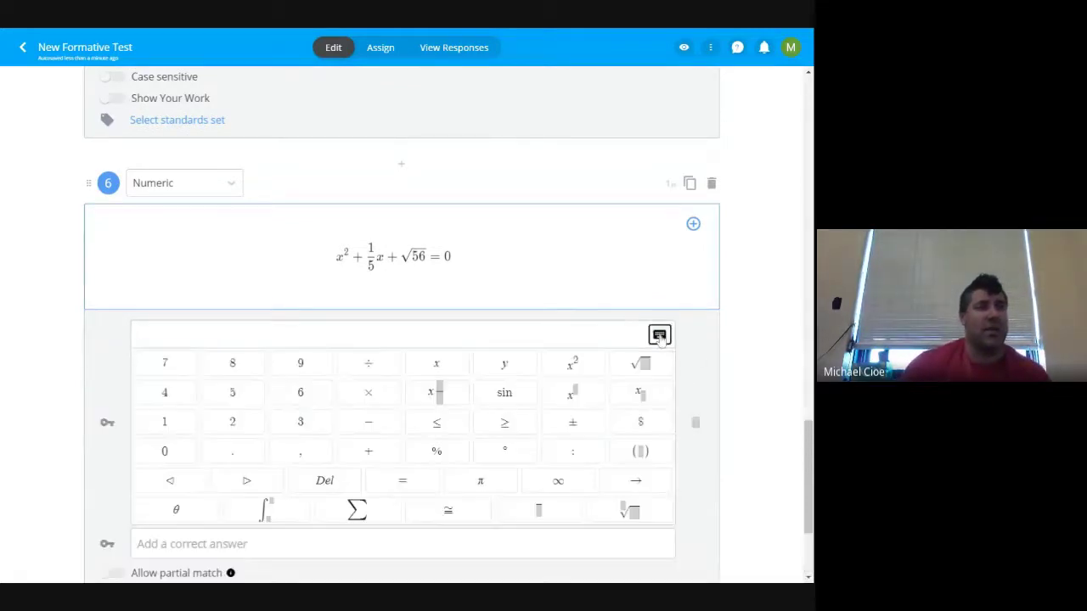
click(312, 395)
click(436, 394)
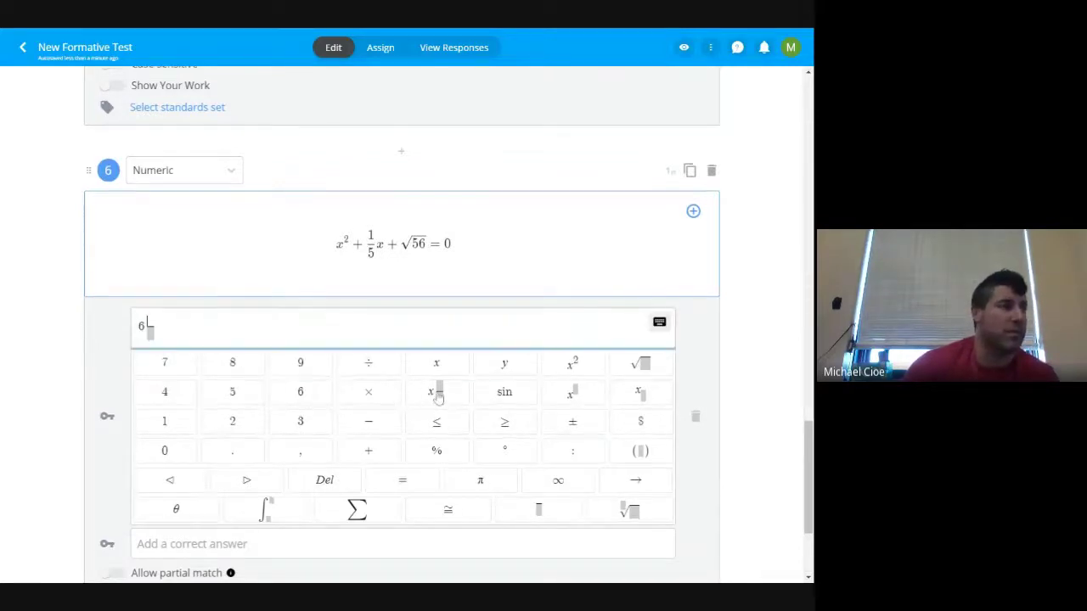
click(303, 423)
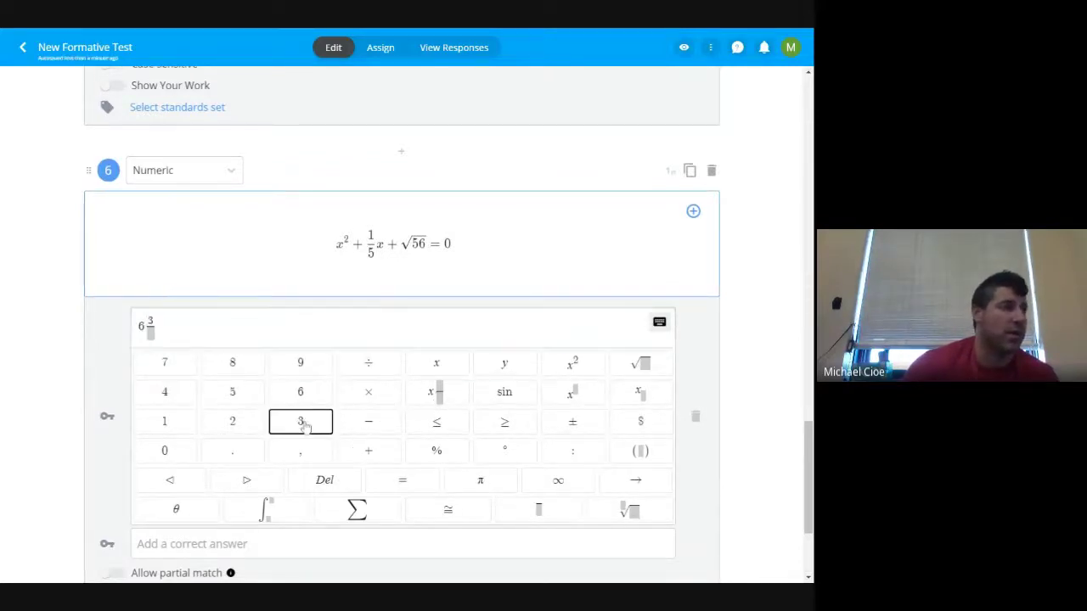
click(170, 367)
click(660, 322)
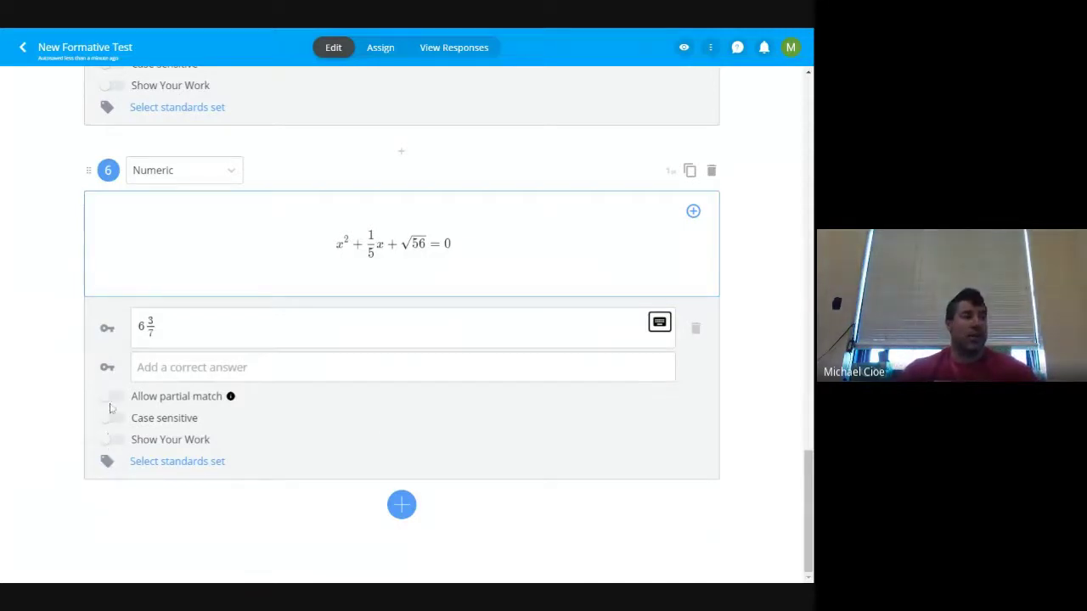
click(112, 441)
click(111, 441)
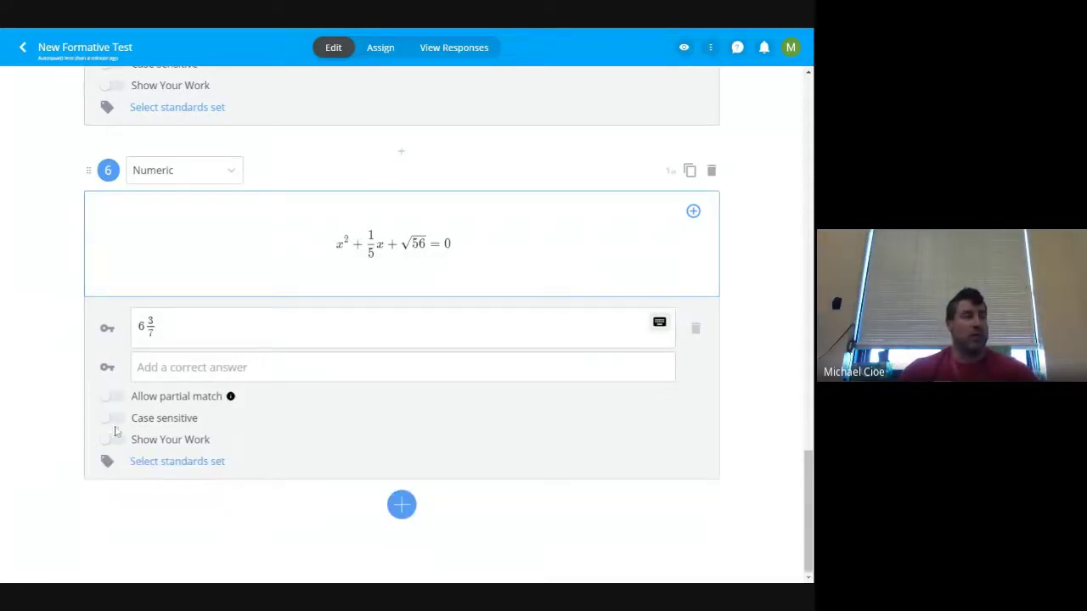
click(401, 504)
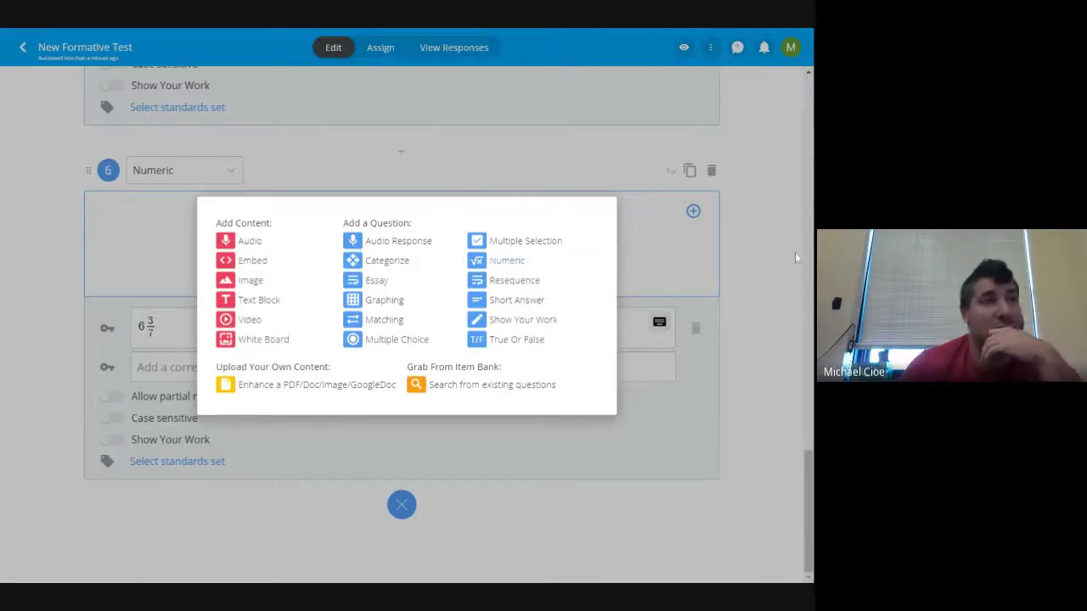
click(402, 504)
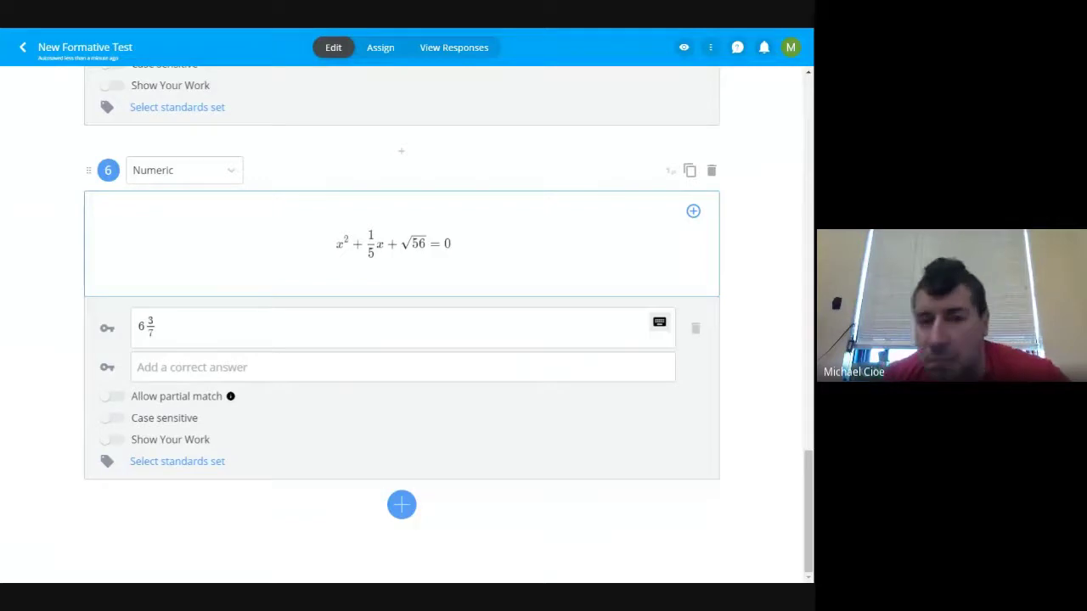
scroll(685, 295, up, 7)
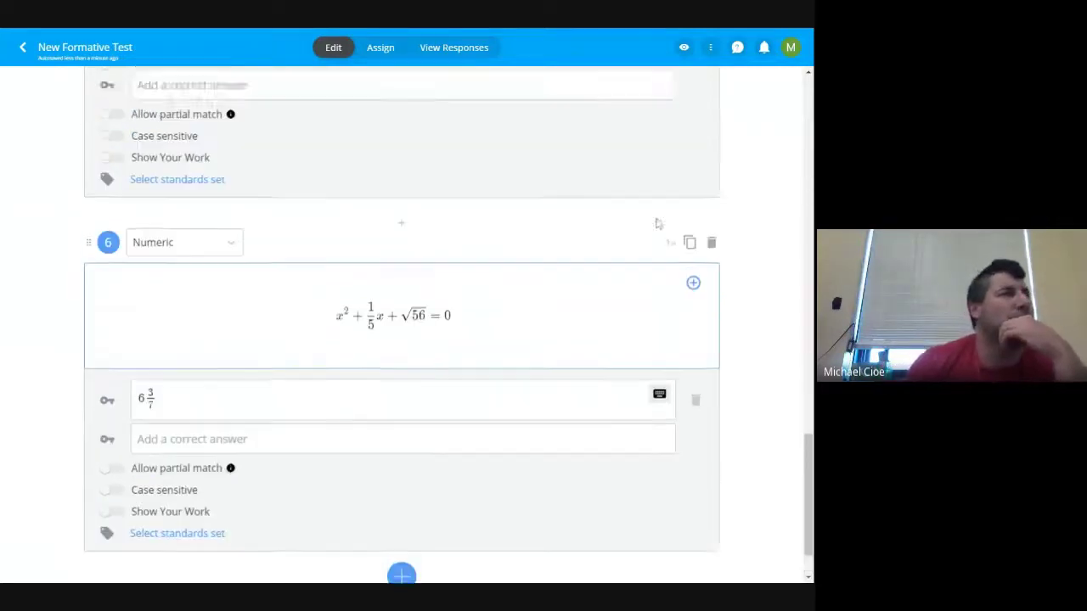
scroll(577, 321, down, 7)
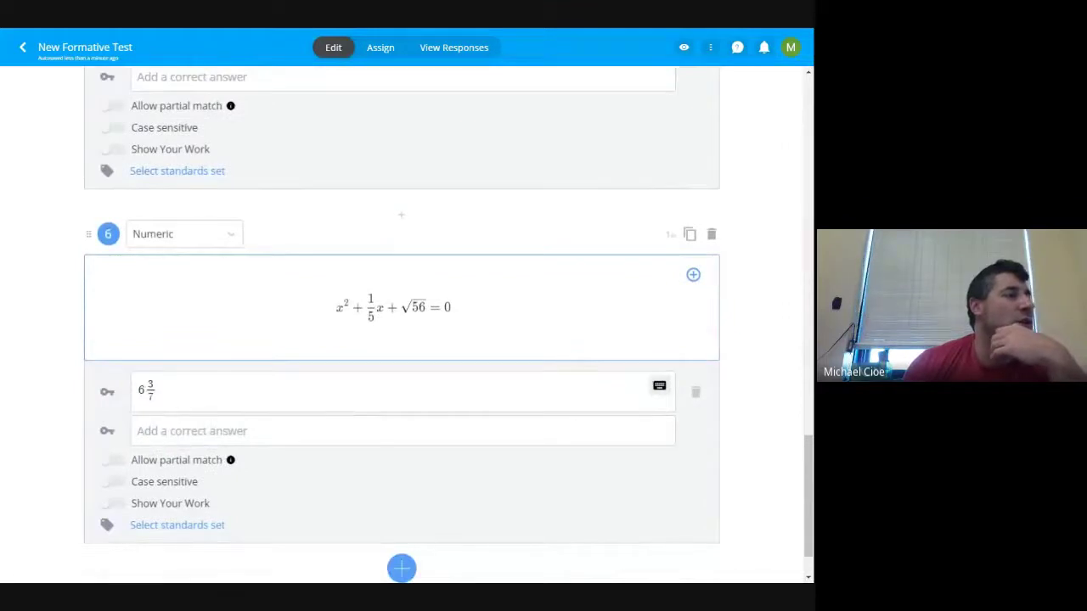
Step: Enable Show Your Work for Numeric question 6 and open its drawing canvas in the student preview
click(112, 506)
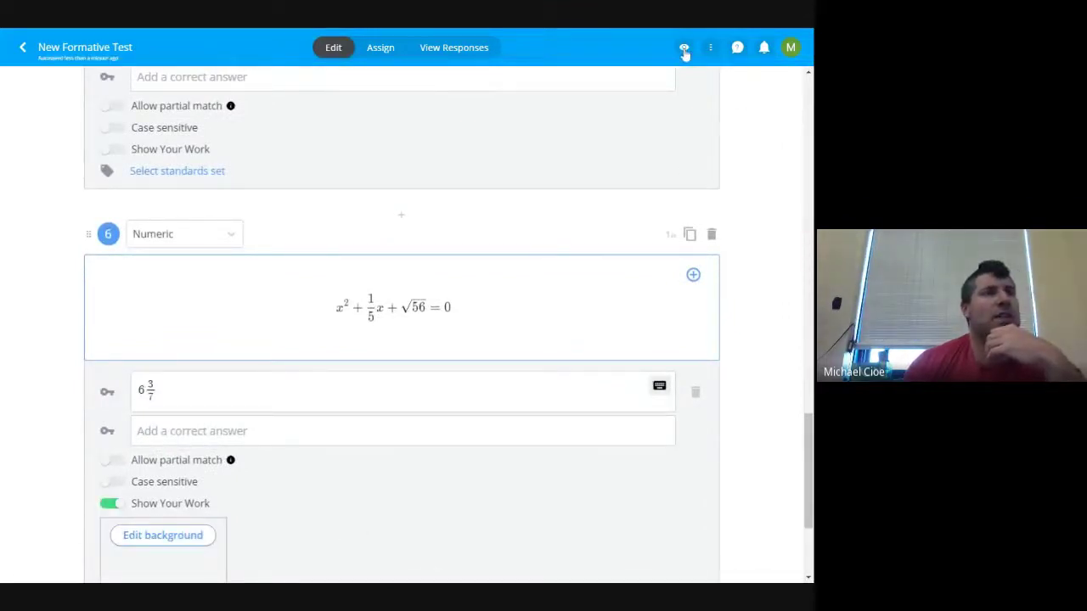
click(684, 47)
scroll(683, 213, down, 5)
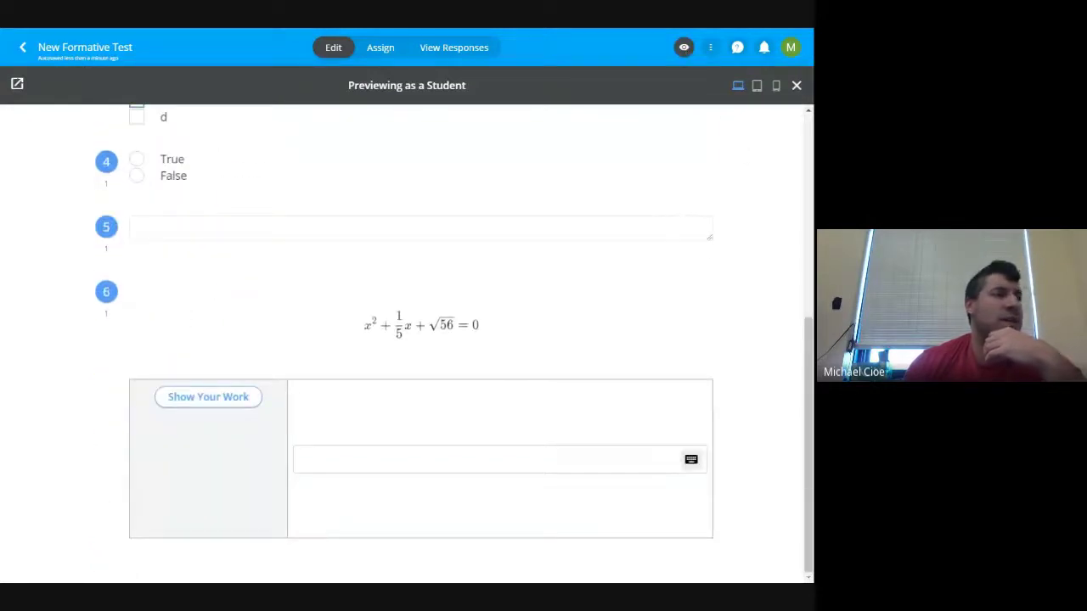
click(227, 404)
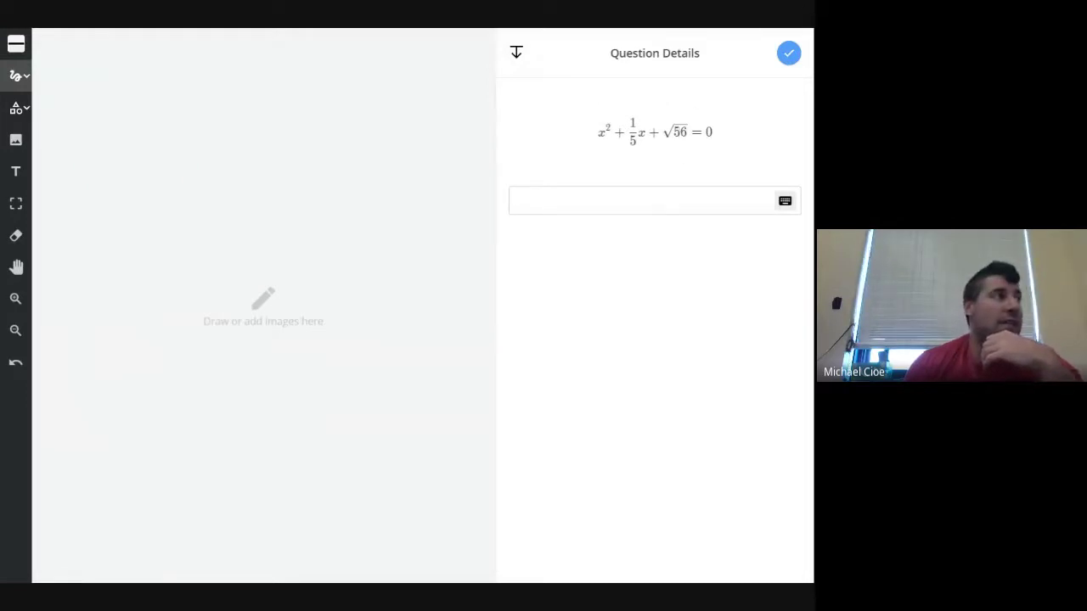
Step: Draw three separate freehand strokes on the Show Your Work canvas and add the text "hi" below the first stroke
drag(117, 148, 191, 212)
drag(253, 141, 327, 252)
drag(159, 341, 277, 372)
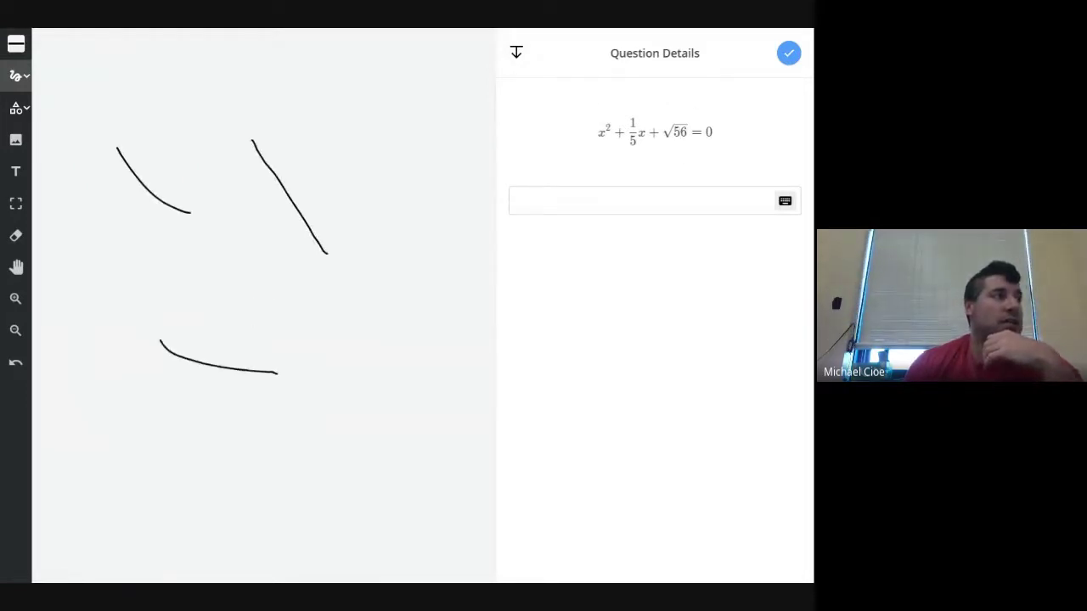
click(16, 171)
click(108, 228)
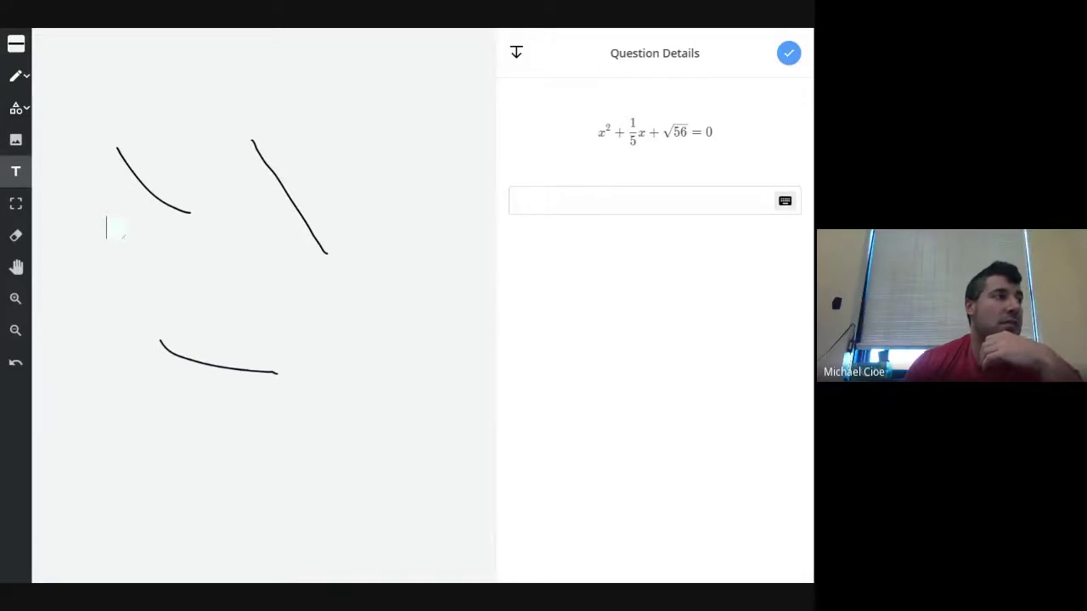
text(hi)
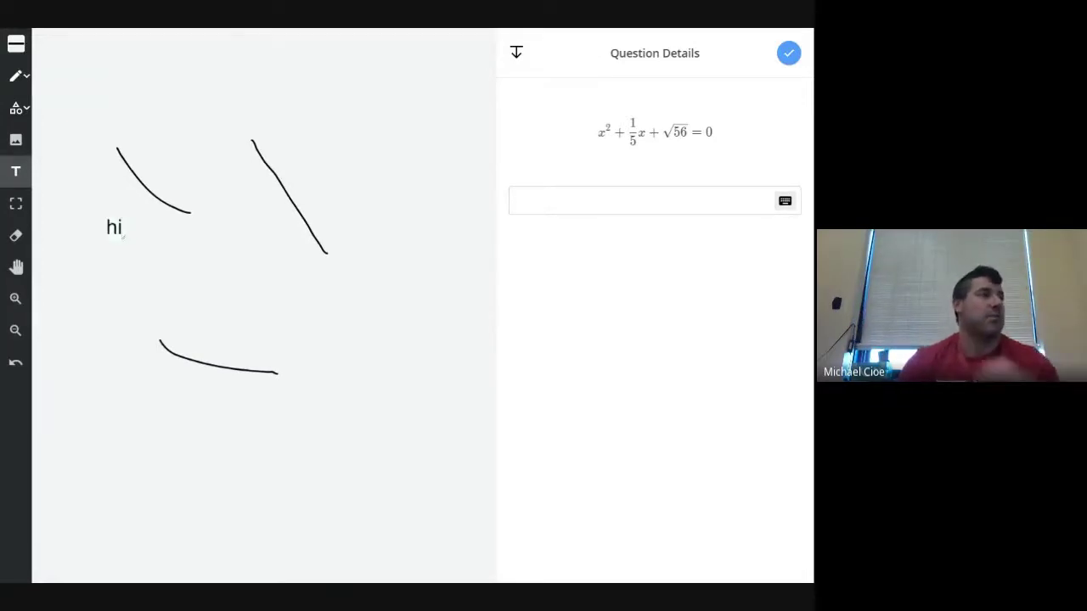
Step: Draw a rectangle beside the freehand strokes on the canvas, save the work, and leave the student preview
click(16, 139)
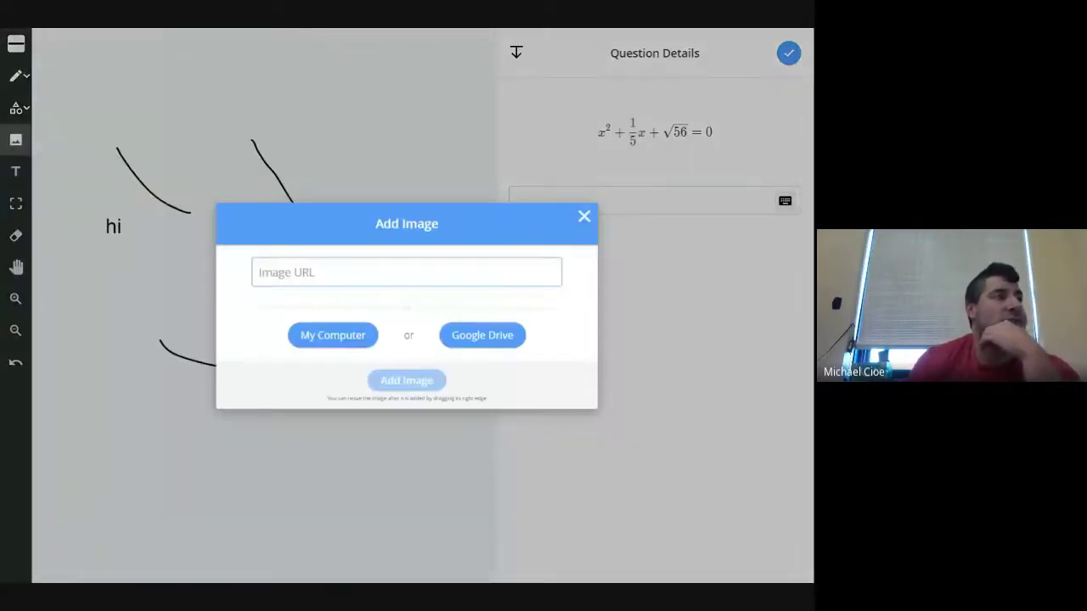
click(583, 216)
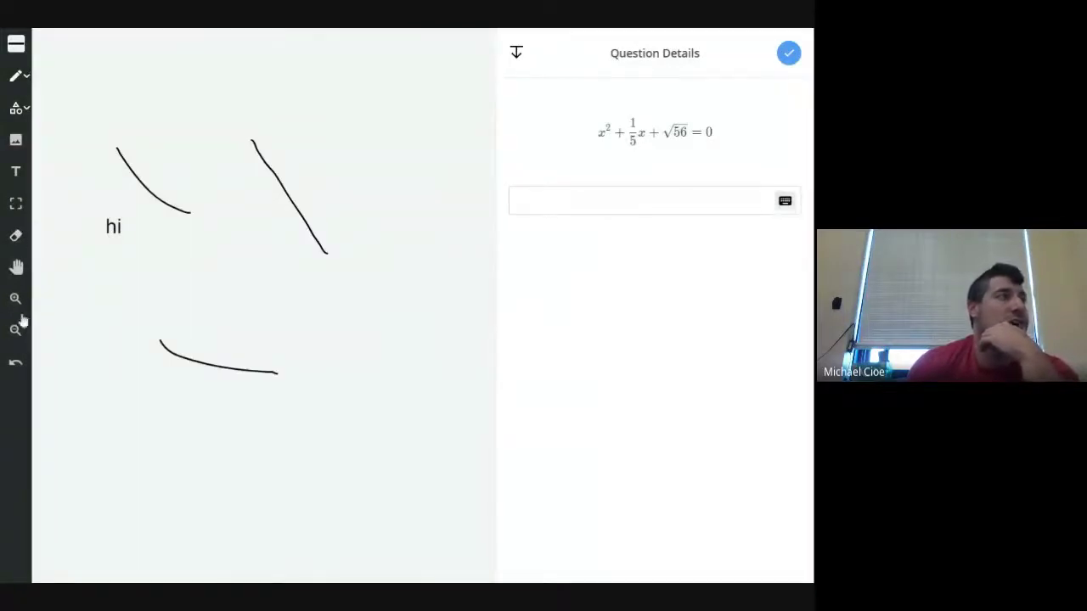
click(19, 108)
click(54, 146)
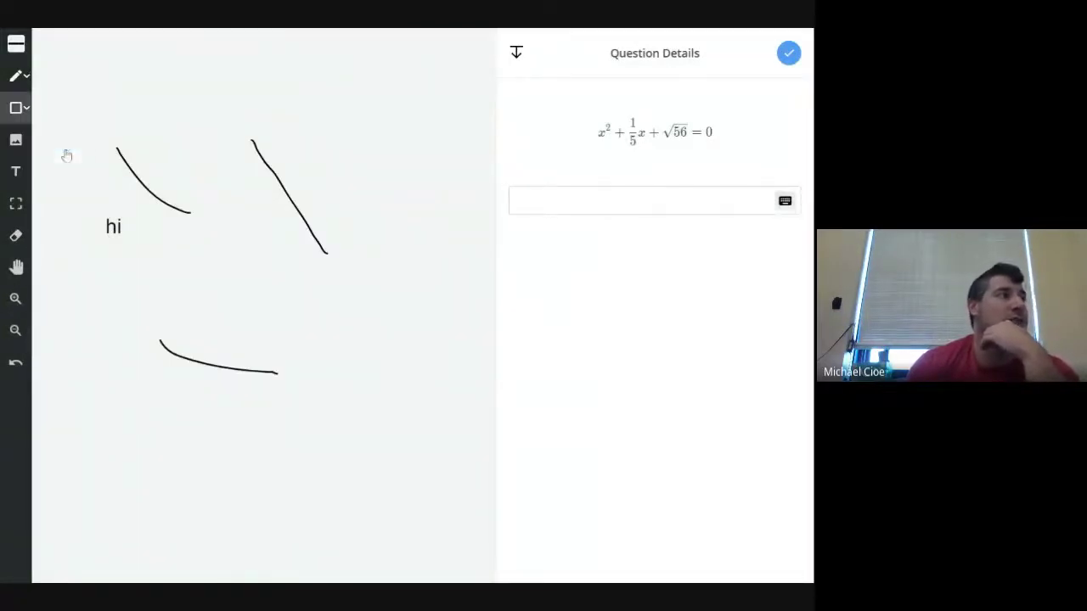
drag(346, 100, 424, 201)
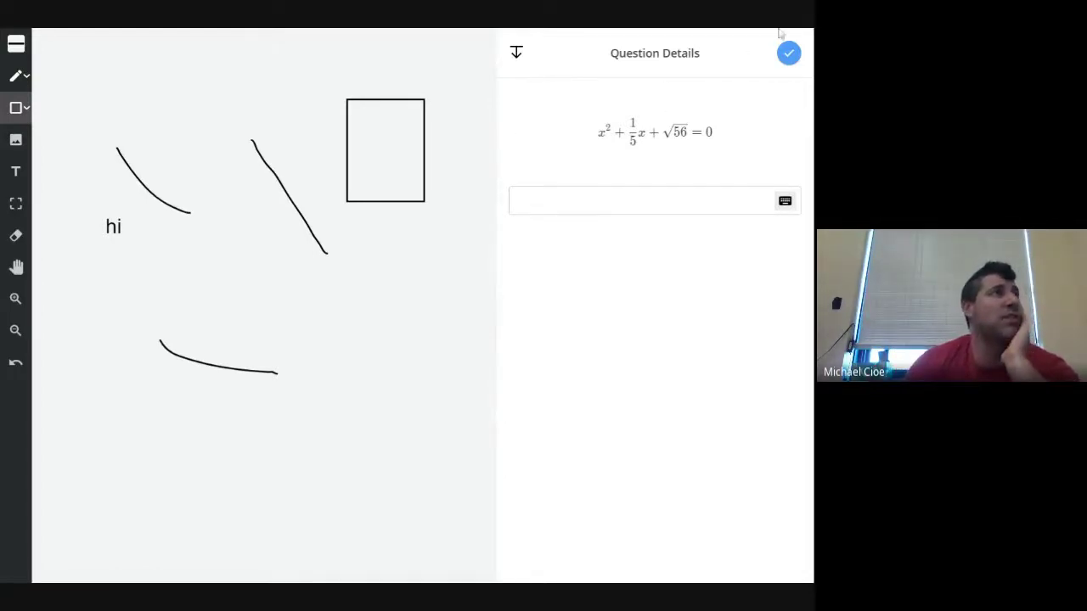
click(788, 54)
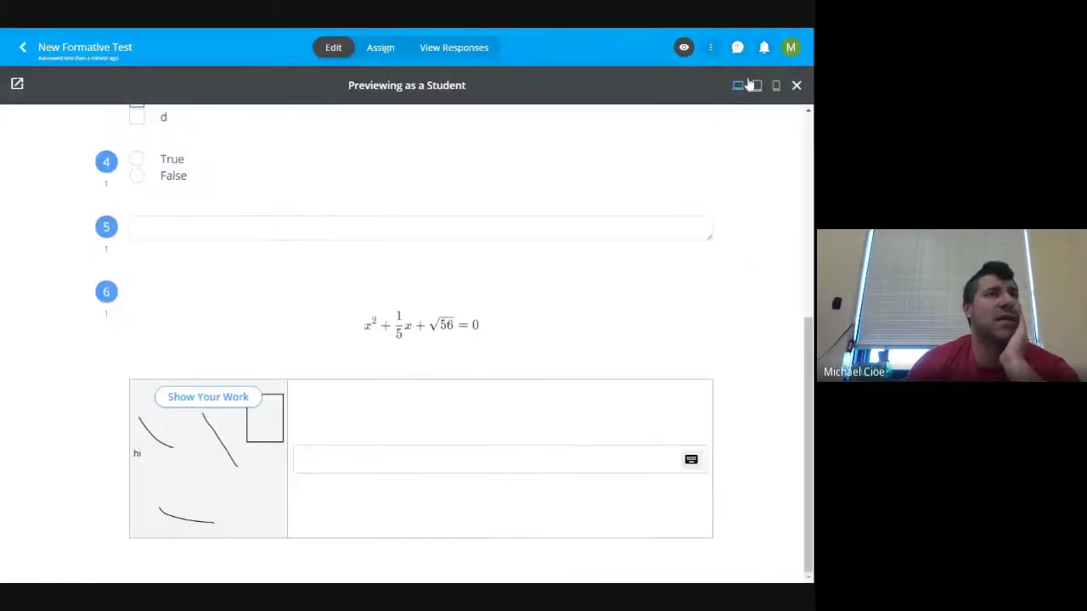
click(796, 86)
Step: Examine the test's questions in the editor and in the student preview, and return to question 1 in the editor
scroll(519, 182, down, 3)
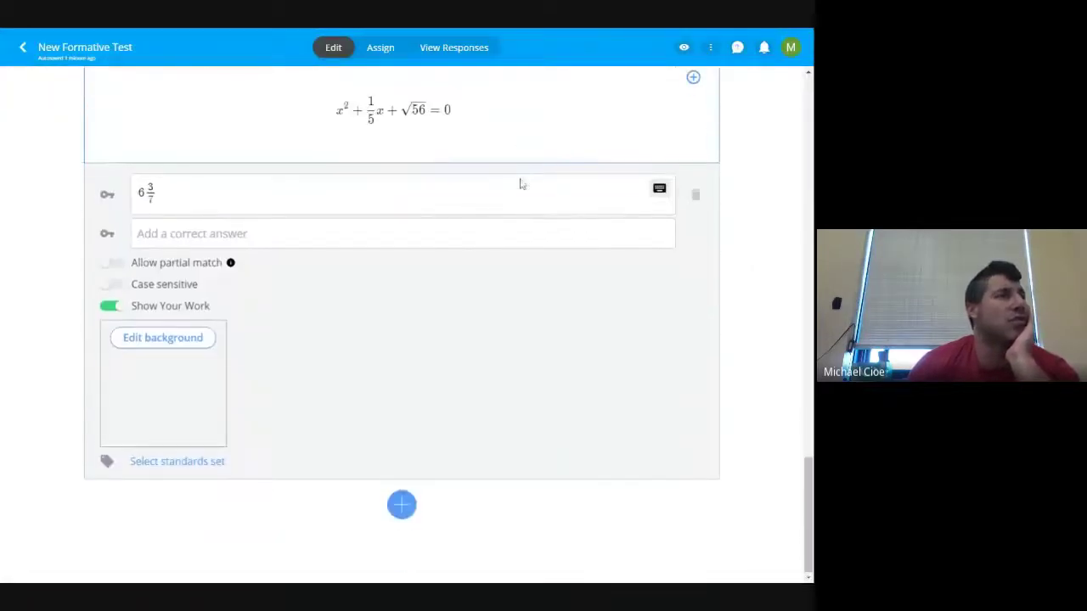
scroll(439, 239, up, 15)
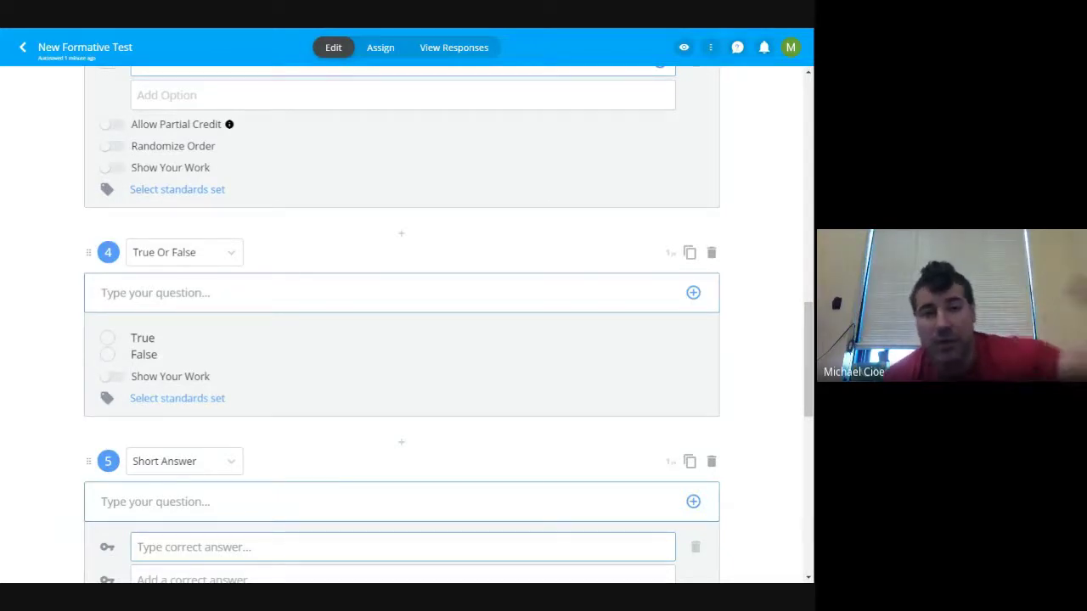
click(684, 48)
scroll(501, 233, down, 5)
scroll(477, 236, up, 3)
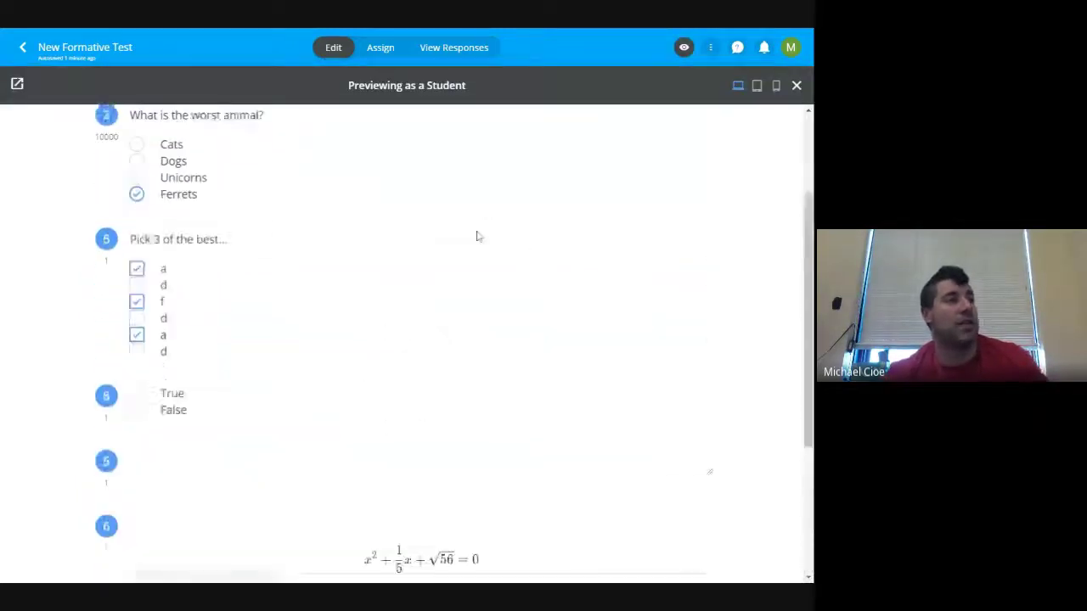
scroll(478, 241, down, 3)
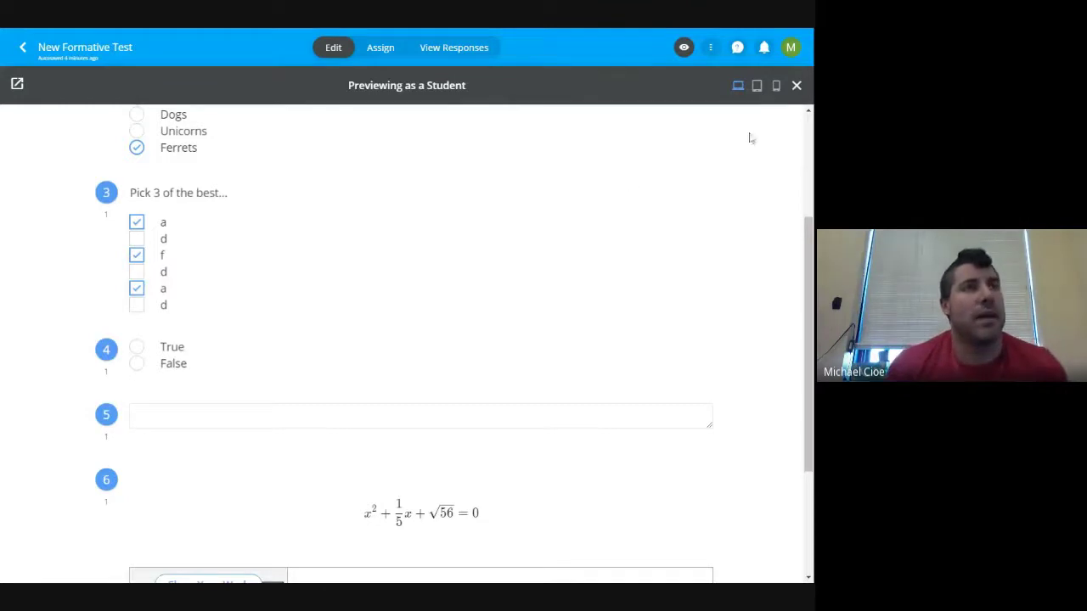
click(797, 88)
scroll(409, 201, up, 10)
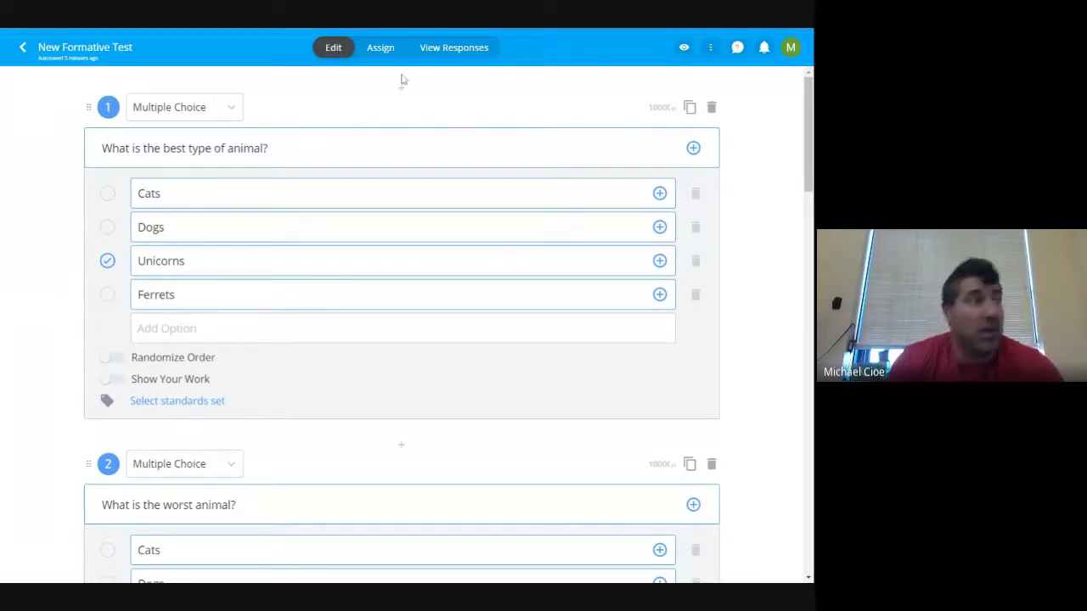
Step: Return to the Trials folder, reopen New Formative Test, and look through its six questions
click(23, 48)
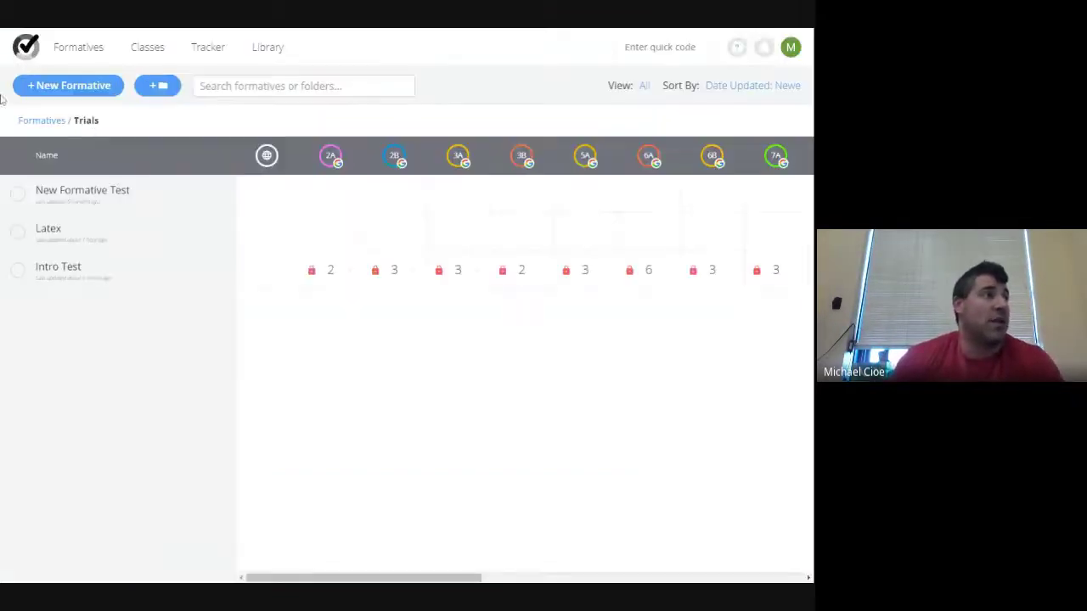
click(97, 197)
scroll(502, 225, down, 15)
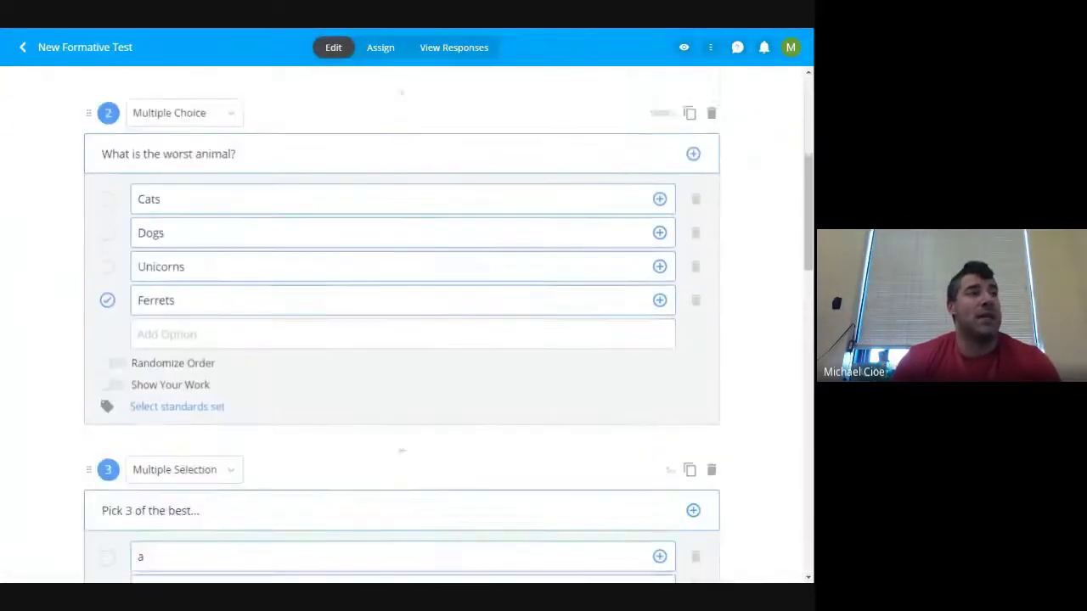
scroll(502, 225, down, 5)
scroll(499, 226, up, 12)
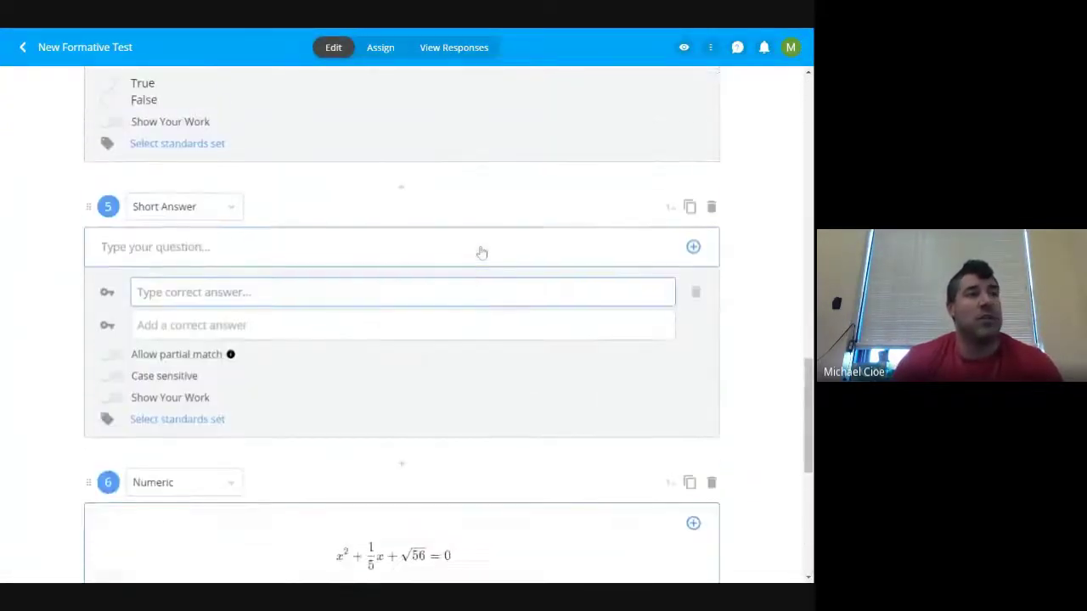
scroll(480, 251, up, 6)
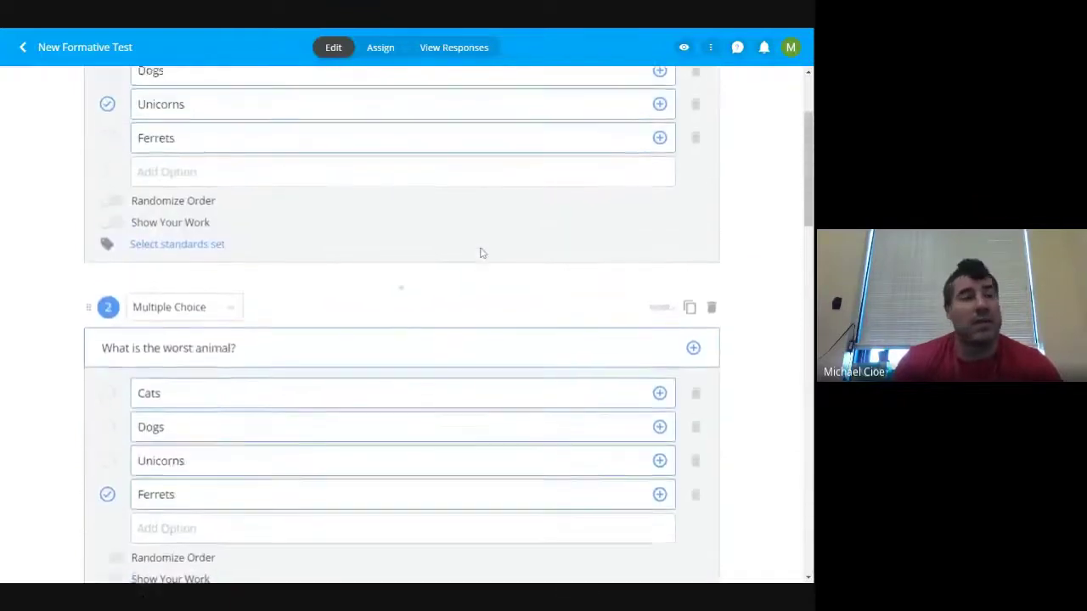
Step: Start assigning the test and select the Math Learning Center classes 2(B), 3(B), 3(A), 2(A) and 5(A)
click(376, 53)
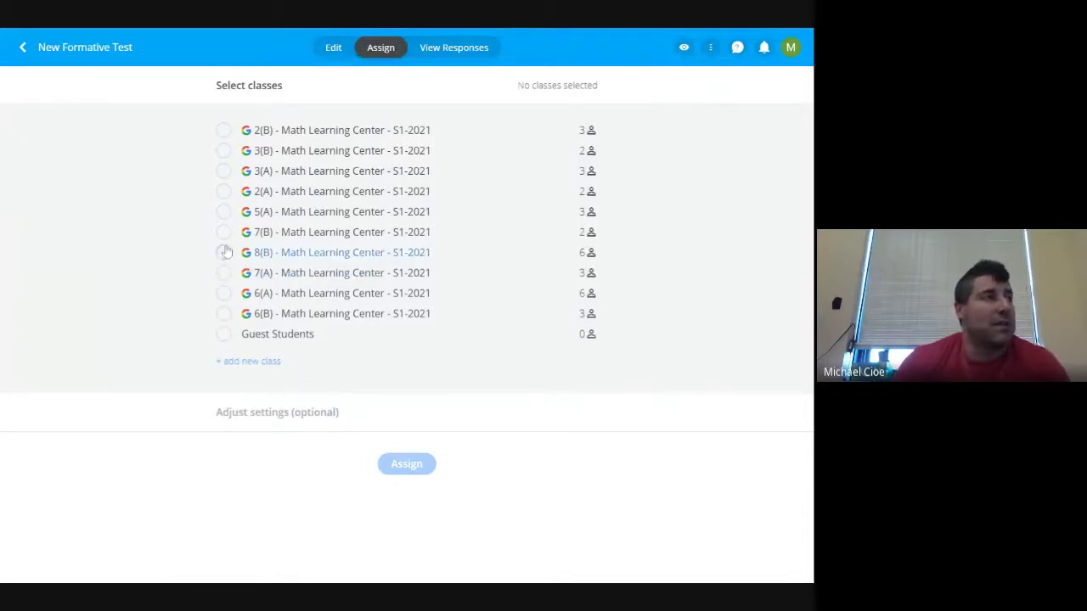
click(223, 130)
click(223, 151)
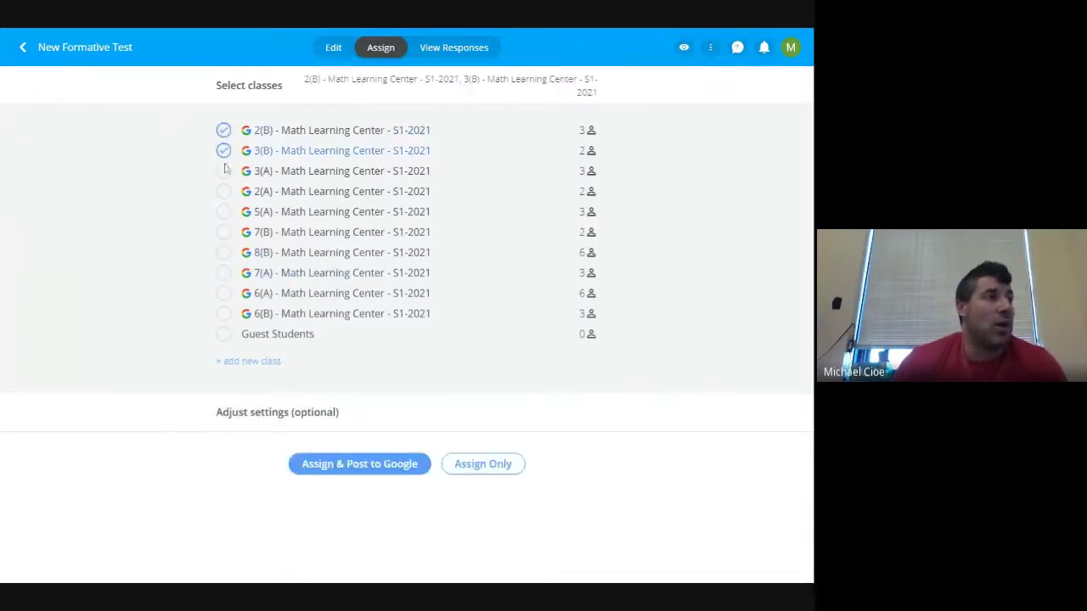
click(223, 171)
click(223, 191)
click(223, 212)
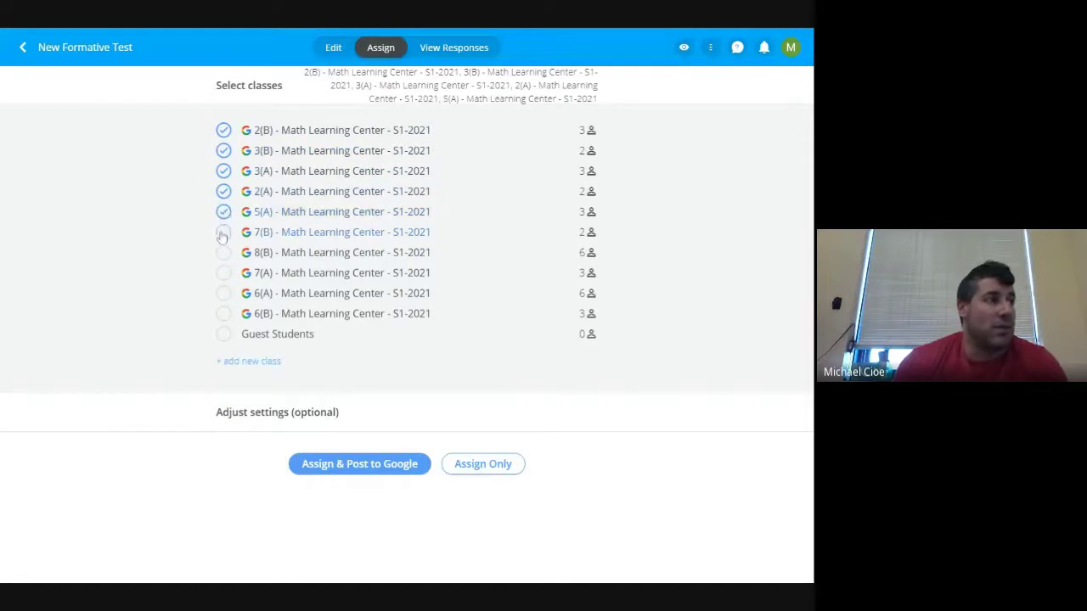
click(223, 232)
click(223, 233)
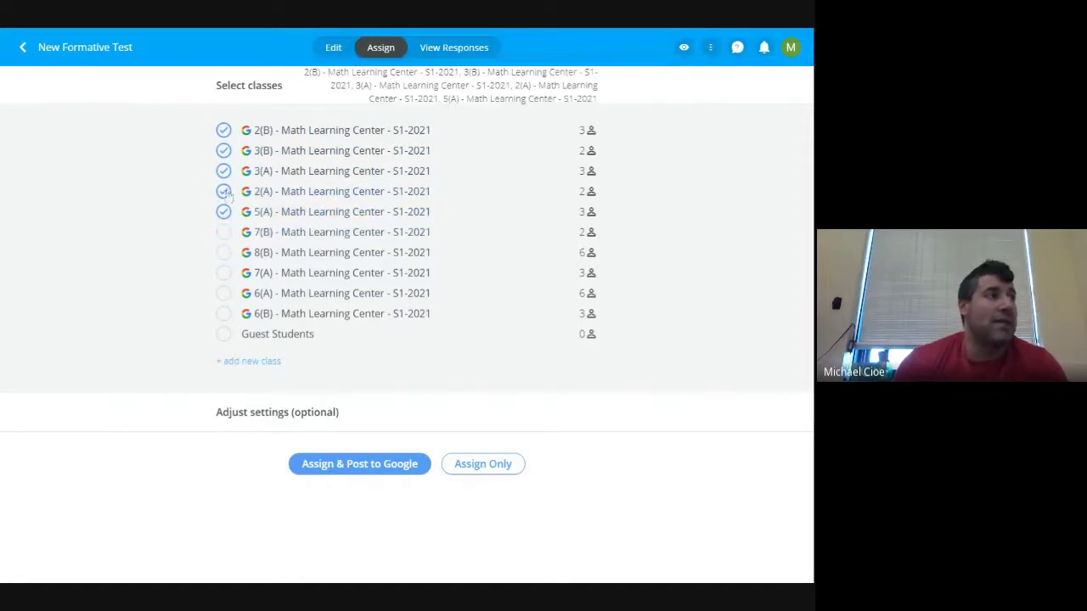
Step: Deselect classes 5(A), 2(A), 3(A) and 3(B), keeping only 2(B), and review the optional assignment settings
click(223, 212)
click(223, 191)
click(223, 171)
click(223, 151)
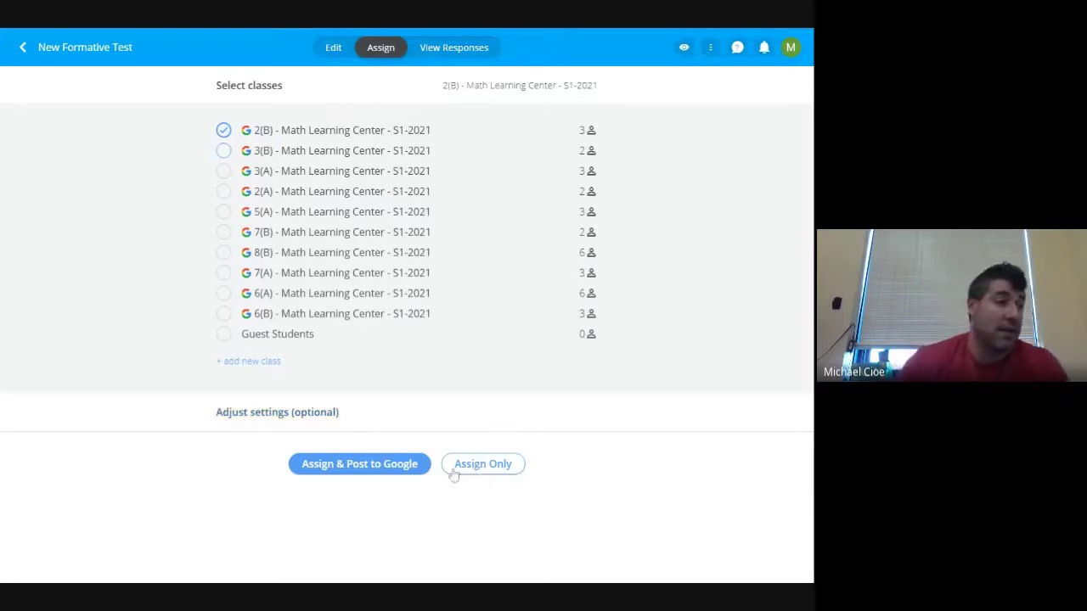
click(268, 416)
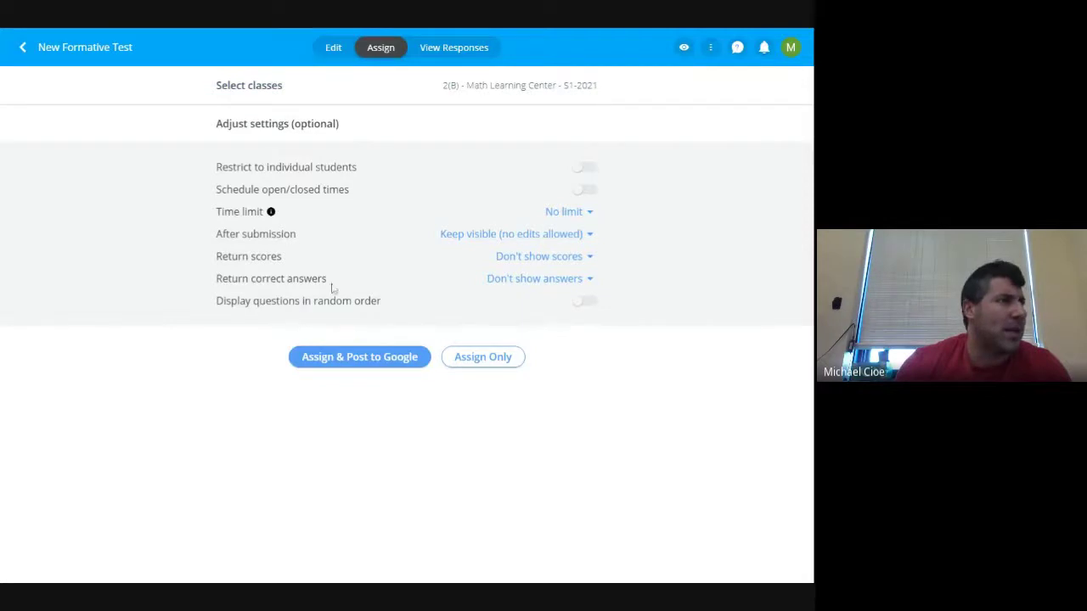
click(252, 86)
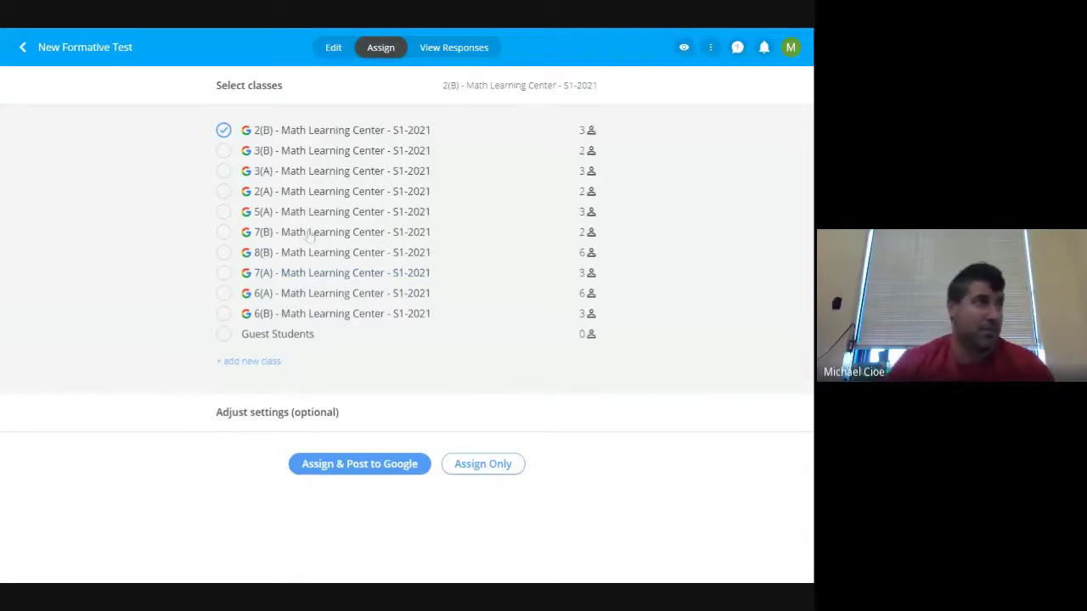
Step: Leave the assignment page without assigning the test and open the Baseline folder from the main Formatives list
click(25, 47)
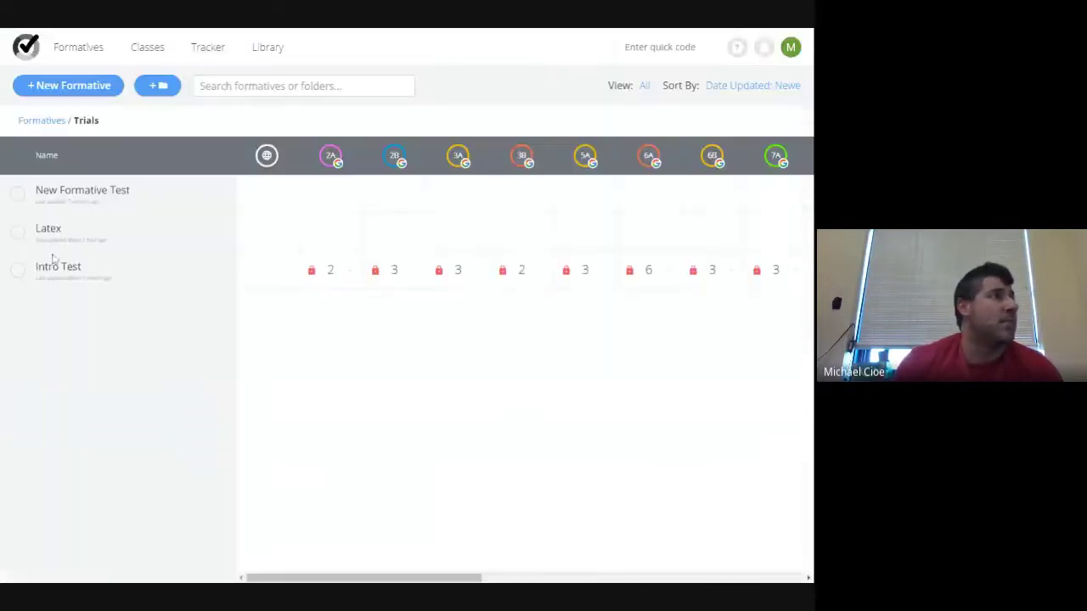
click(39, 124)
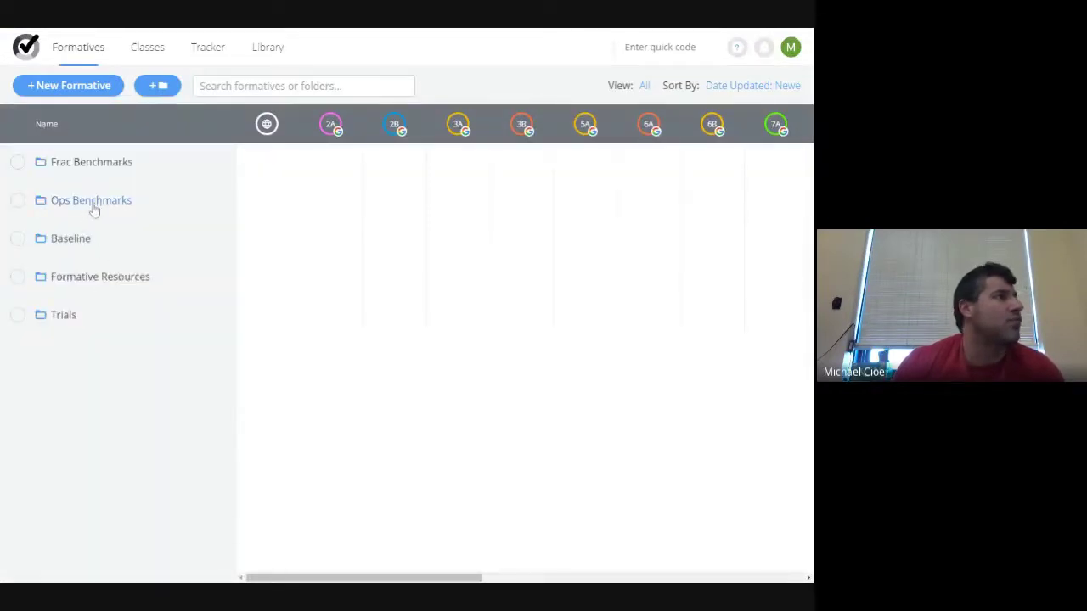
click(73, 239)
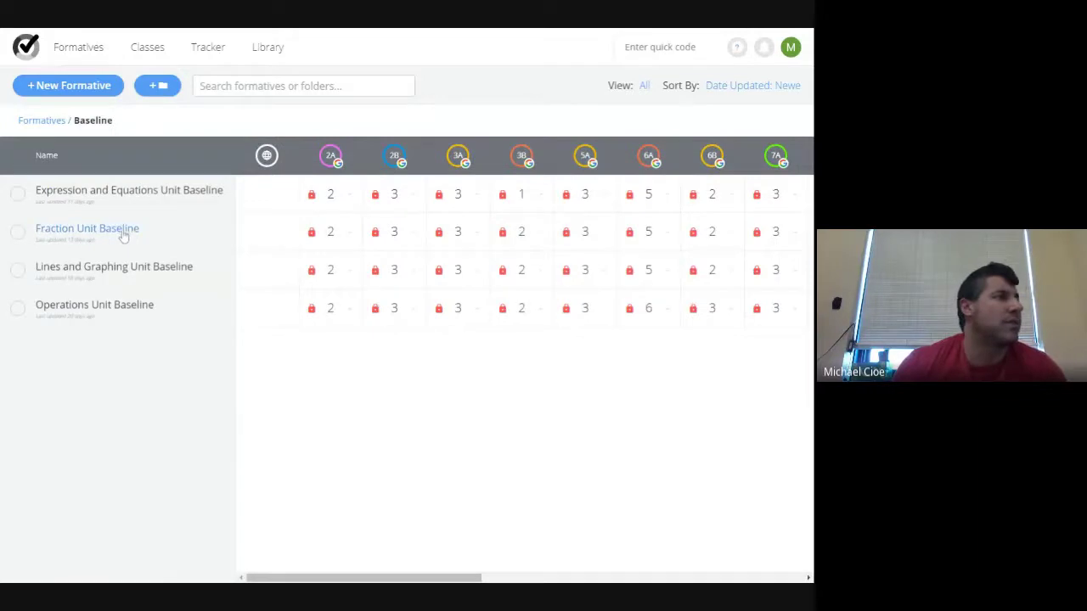
Step: Glance at Expression and Equations Unit Baseline, return to the folder, and open the class assignments of Operations Unit Baseline
click(121, 198)
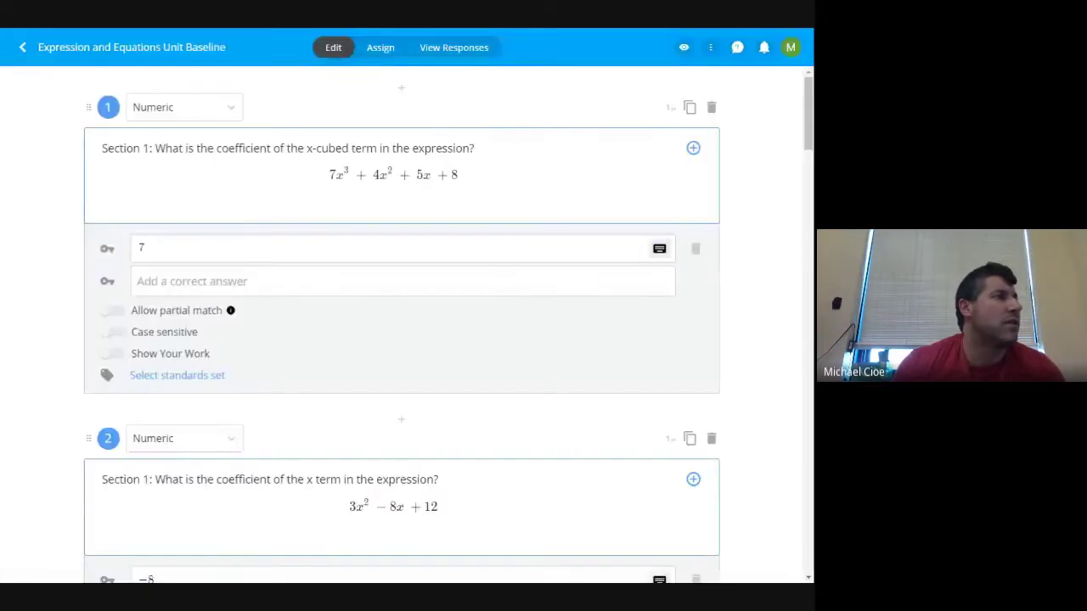
click(15, 49)
click(107, 303)
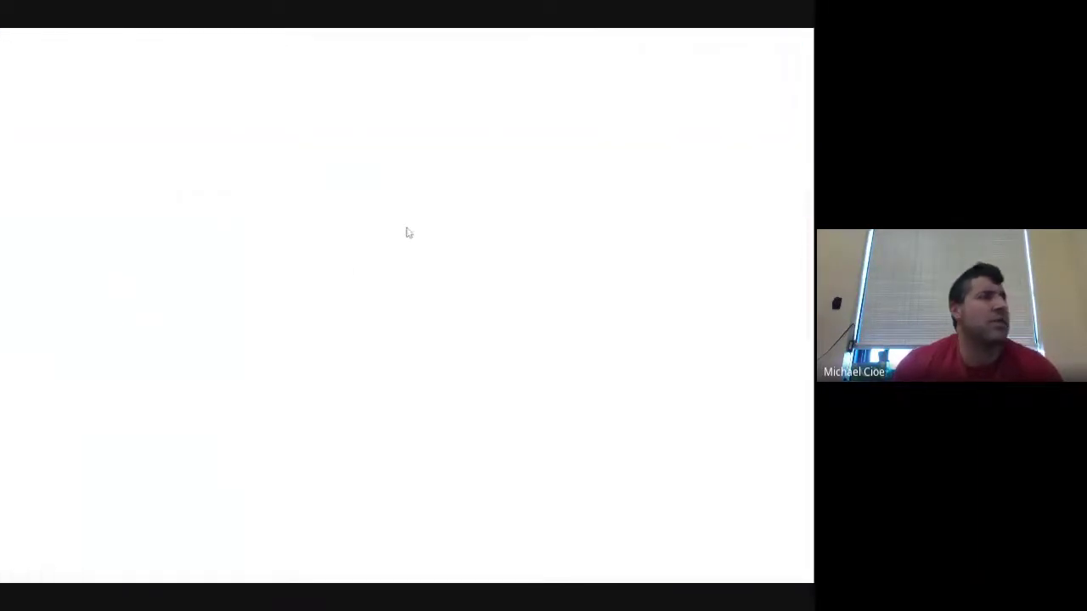
click(381, 47)
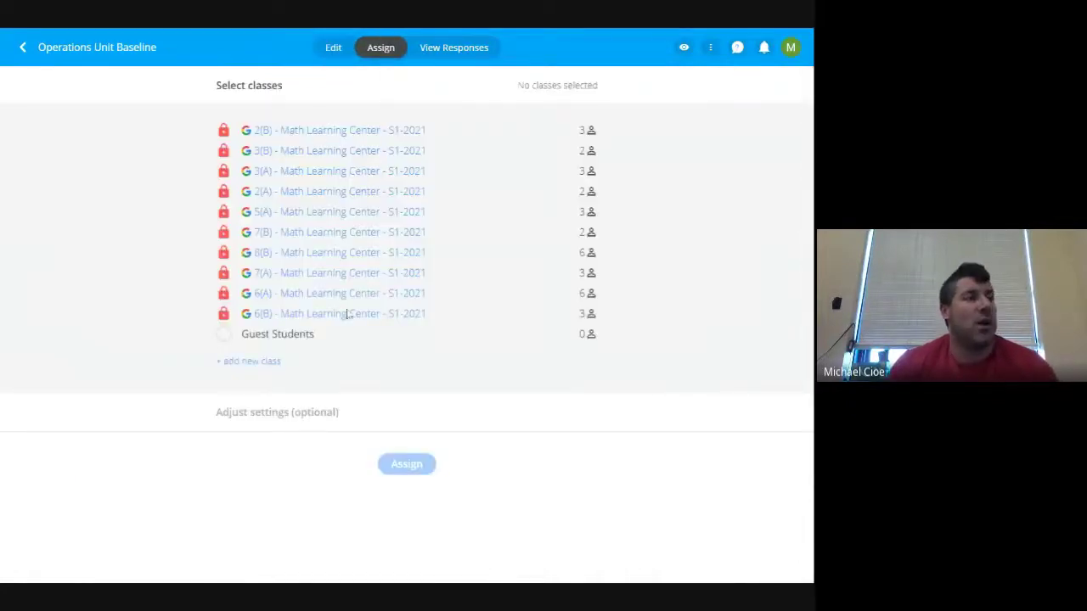
Step: View the responses to Operations Unit Baseline and examine the totals for each class and question
click(432, 48)
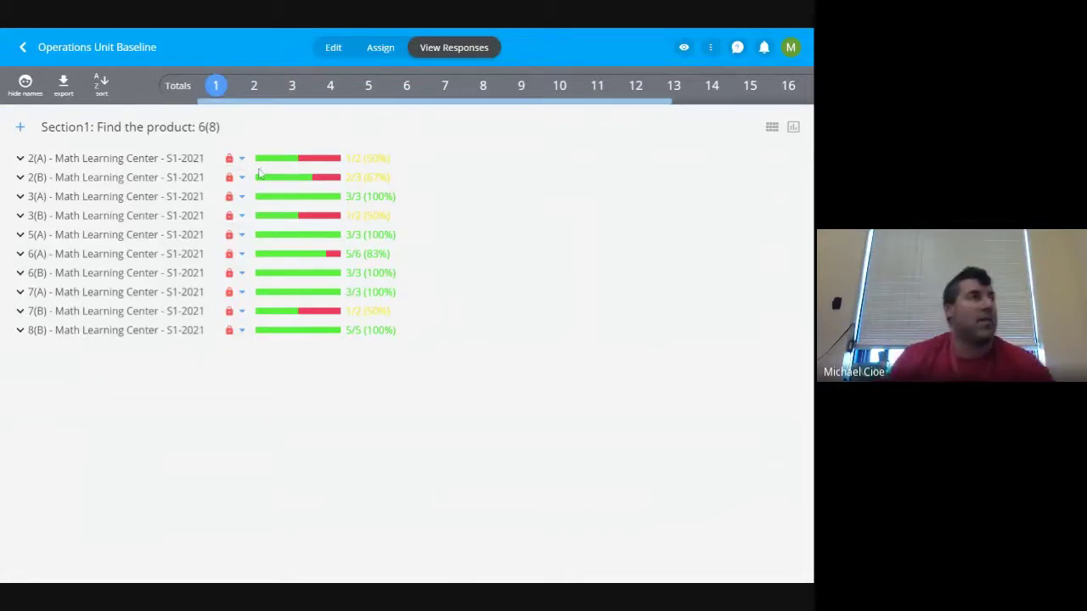
click(180, 93)
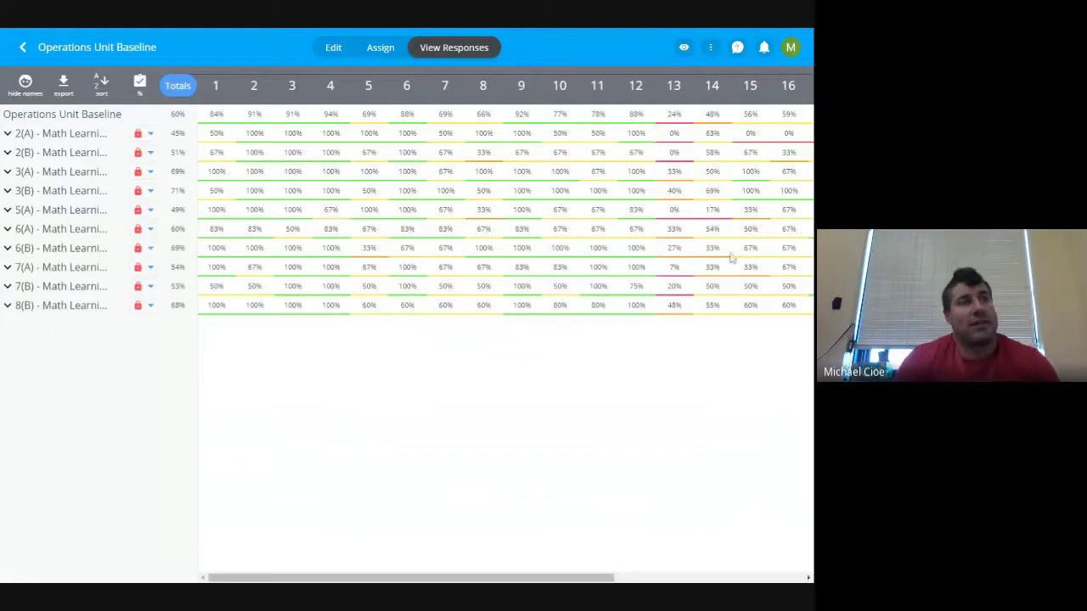
drag(538, 567, 586, 571)
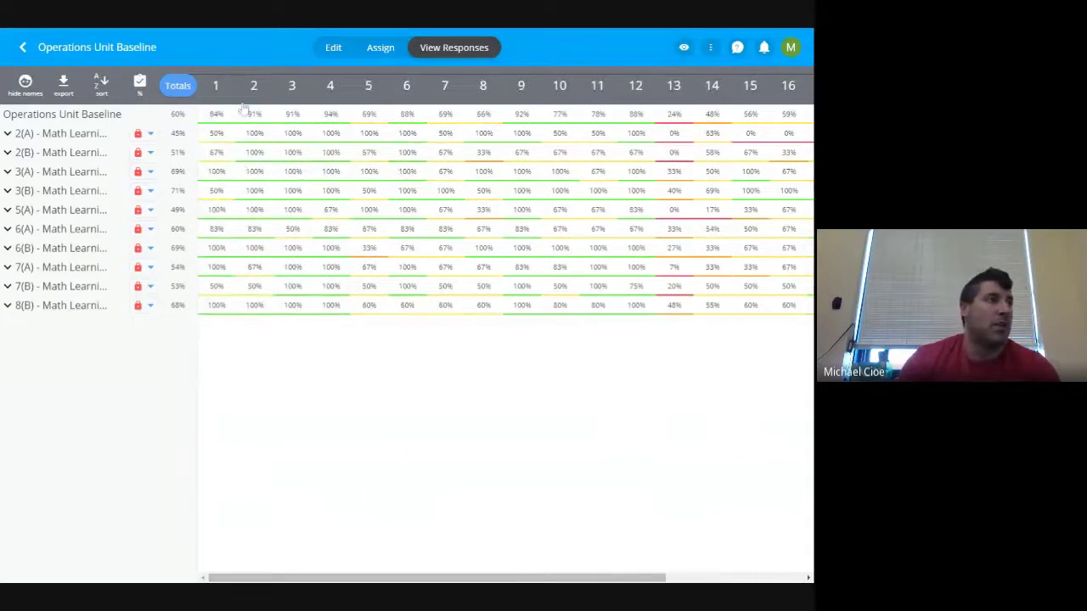
Step: Show the question 1 responses and expand classes 2(A), 2(B), 3(A) and 3(B) to view individual student answers
click(218, 88)
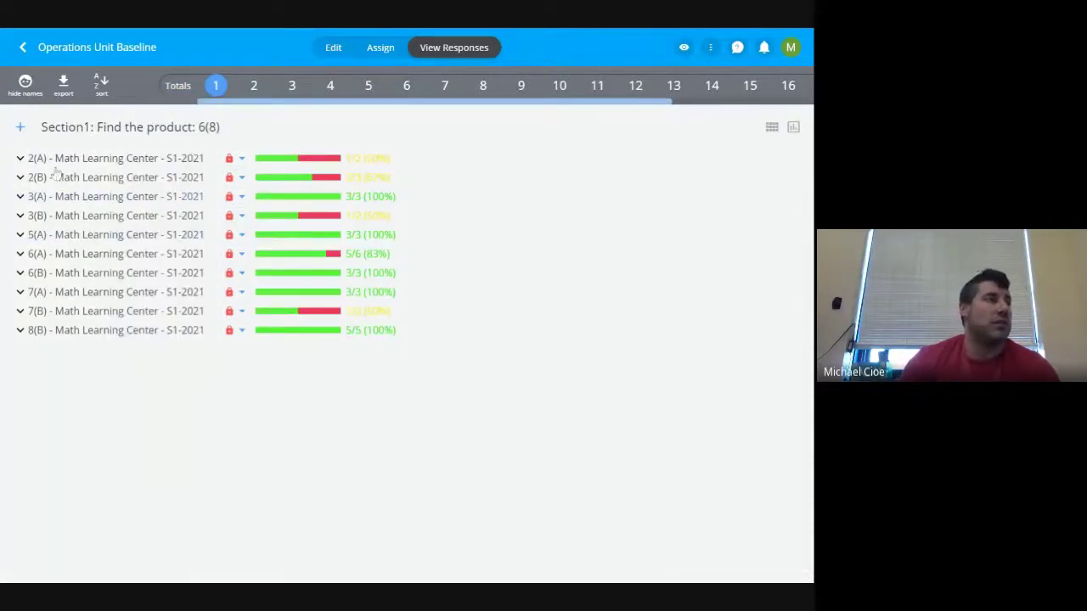
click(19, 158)
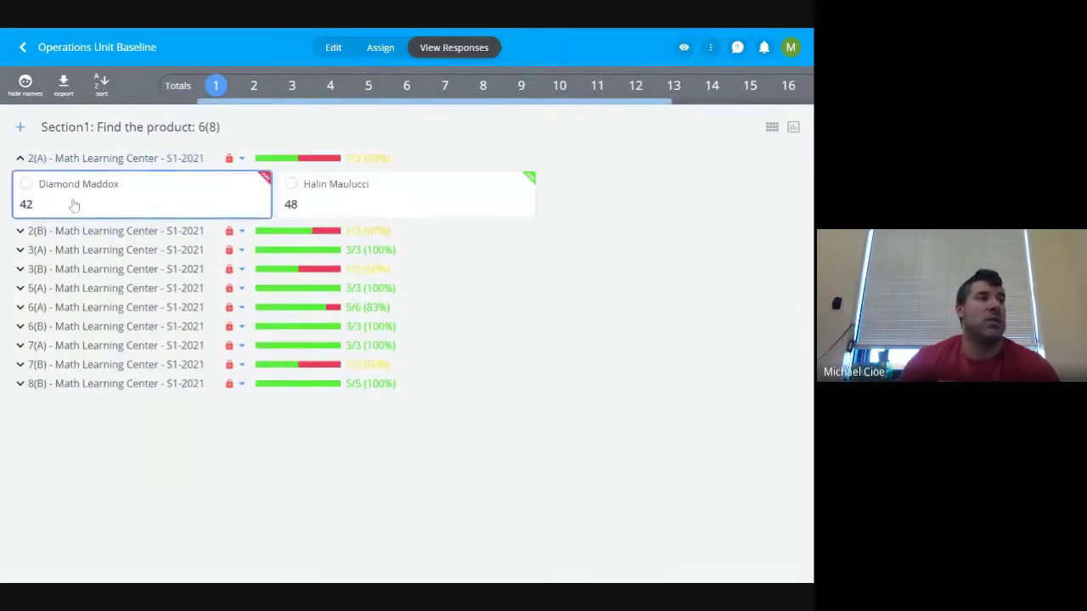
click(19, 230)
click(19, 304)
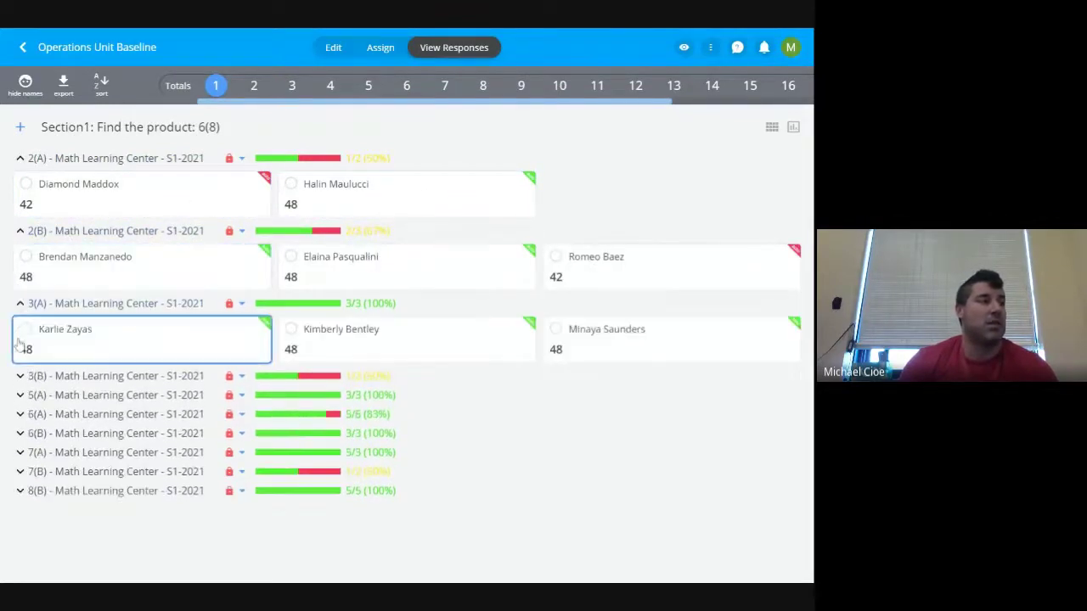
click(19, 375)
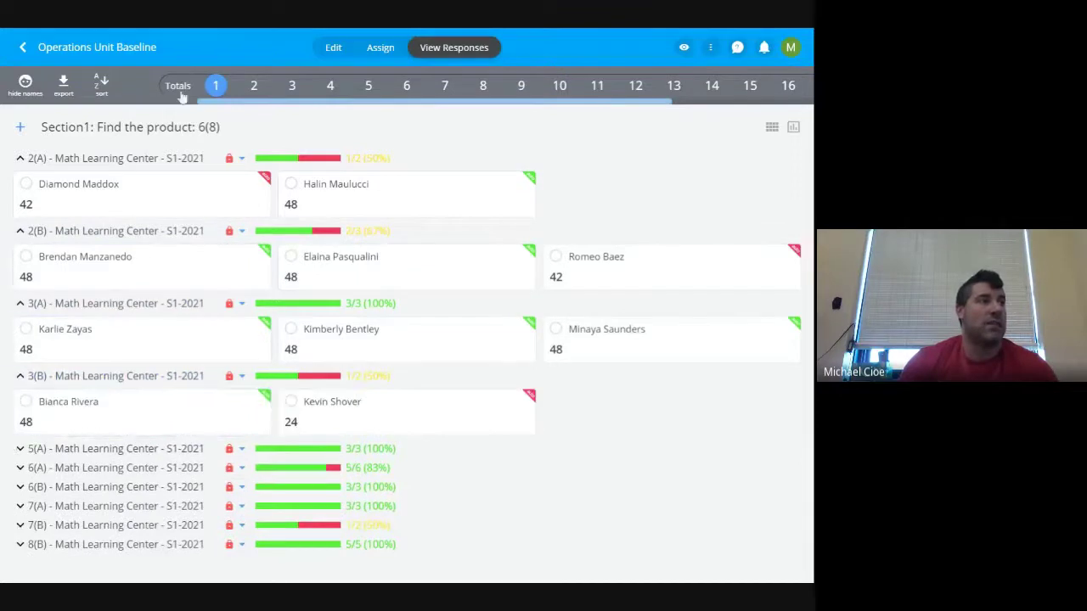
Step: Look through the student answers to questions 2 through 8 in sequence
click(254, 85)
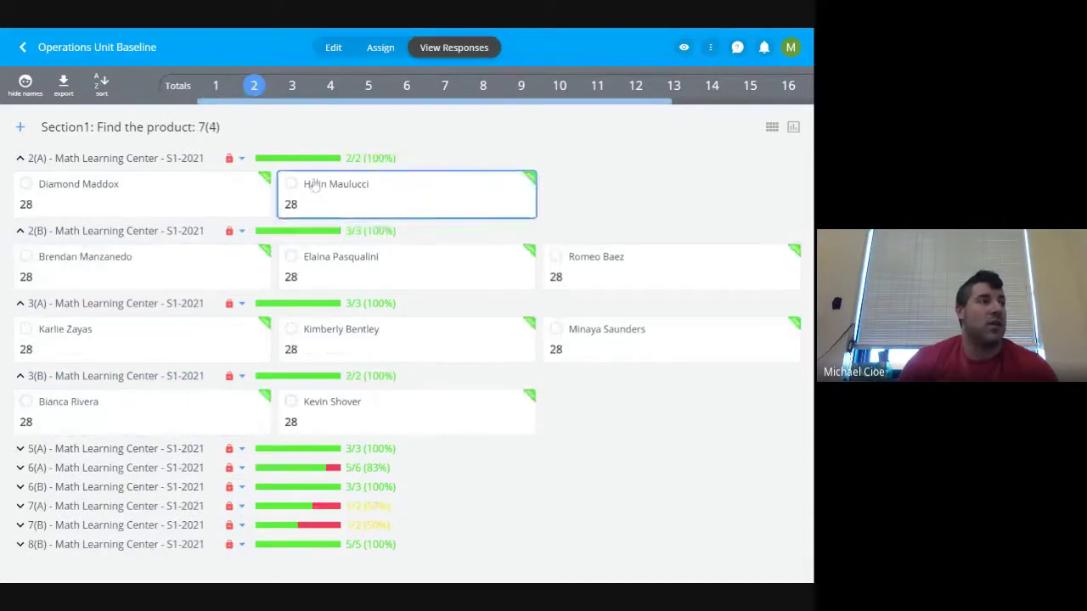
click(292, 85)
click(339, 90)
click(373, 90)
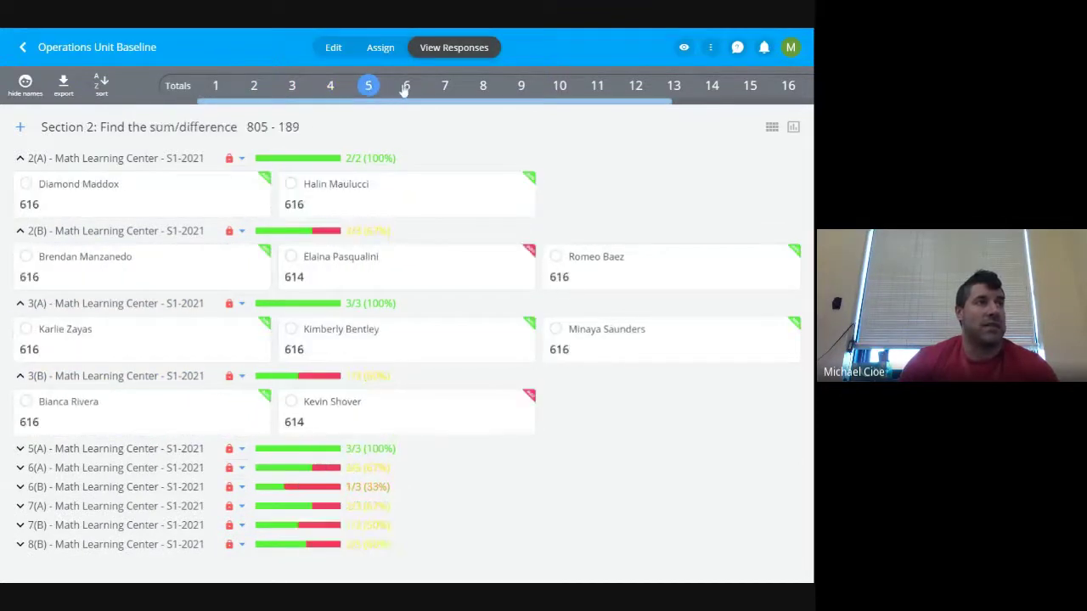
click(406, 88)
click(440, 93)
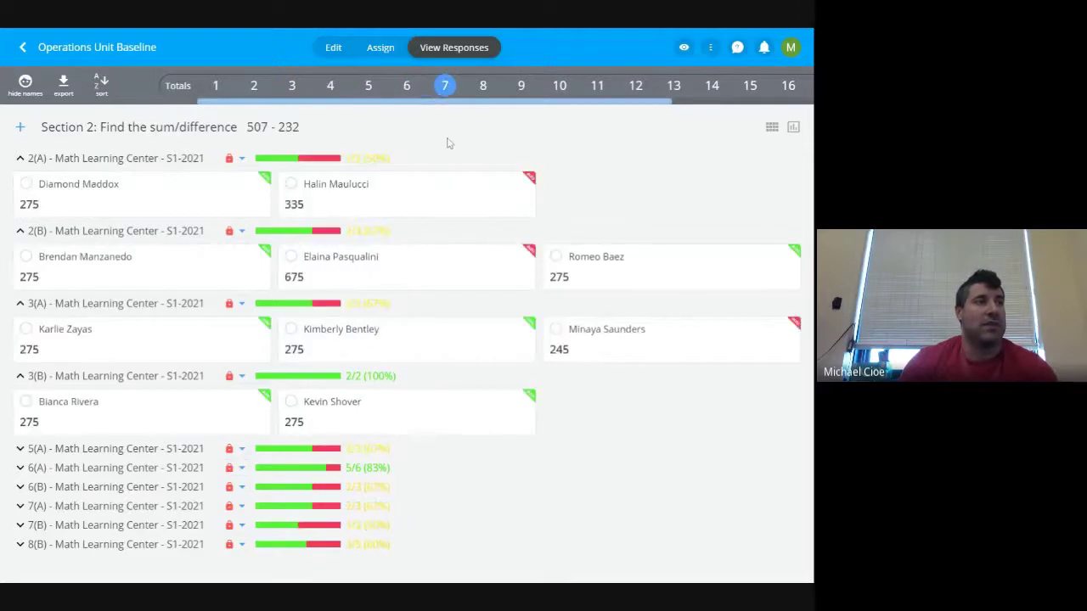
click(485, 96)
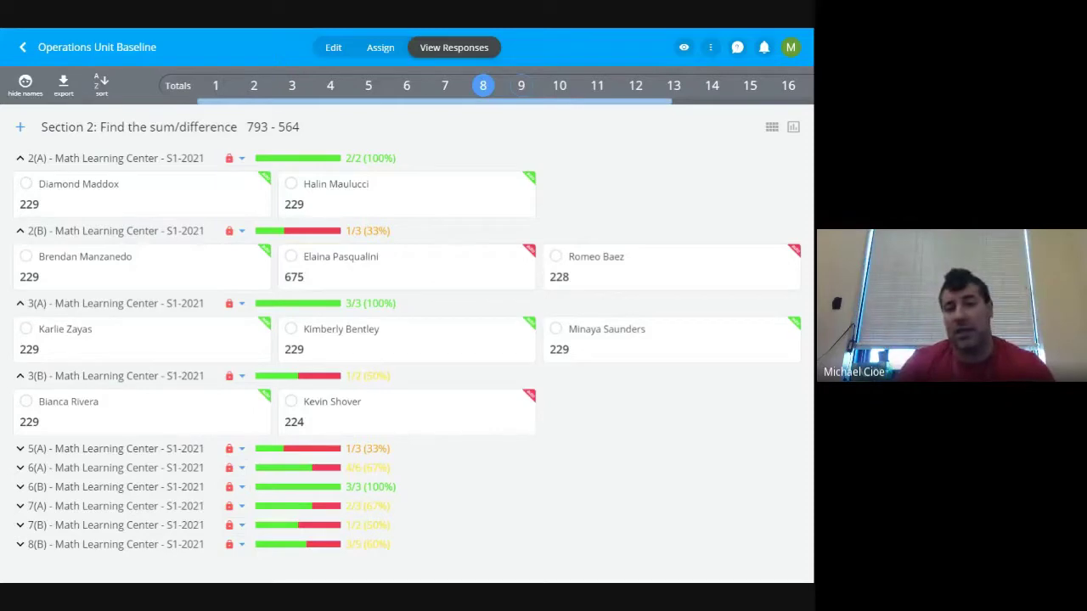
Step: Examine the student work submitted for the show-your-work product questions 12 and 11
drag(640, 103, 714, 102)
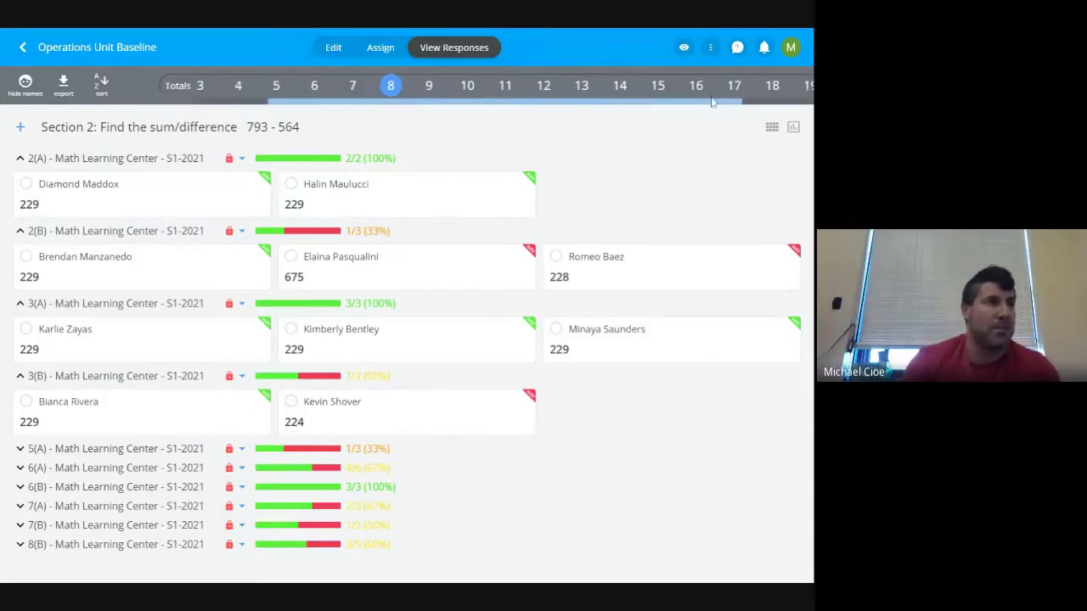
click(516, 89)
click(548, 87)
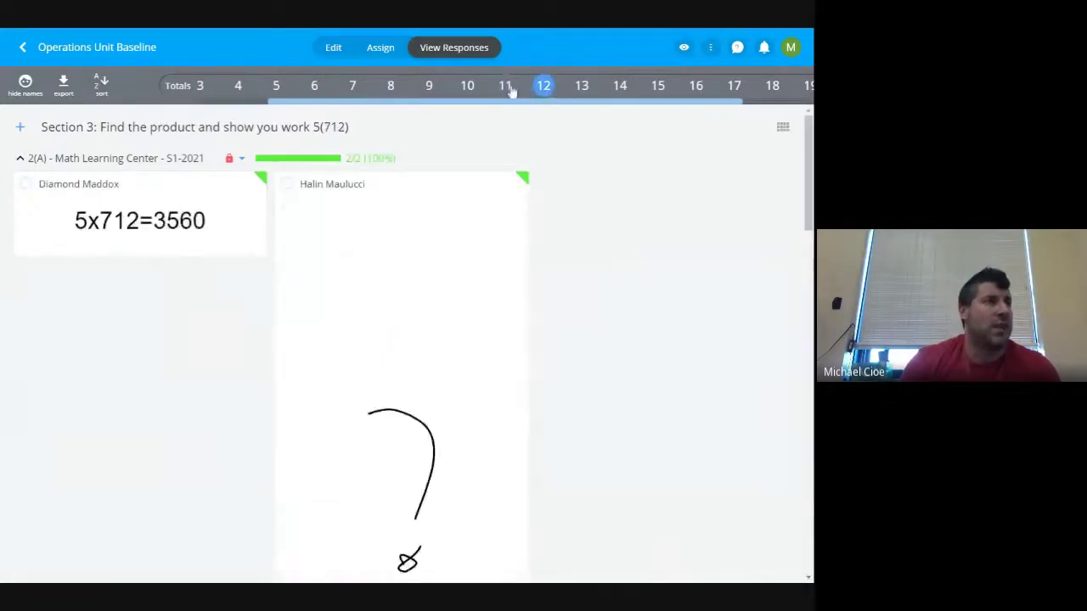
click(507, 89)
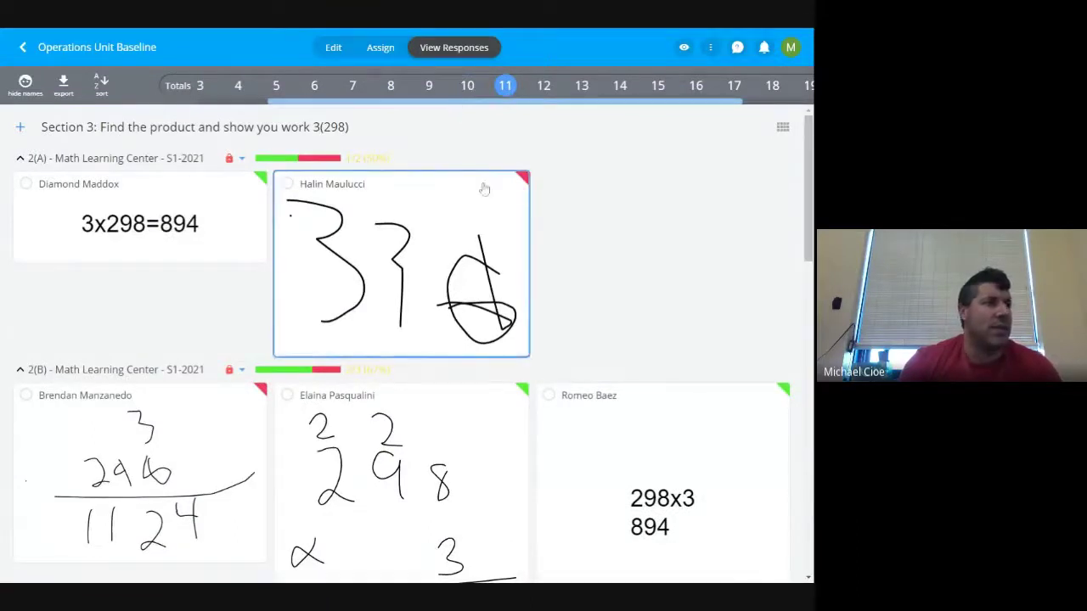
scroll(476, 212, down, 2)
scroll(460, 365, down, 2)
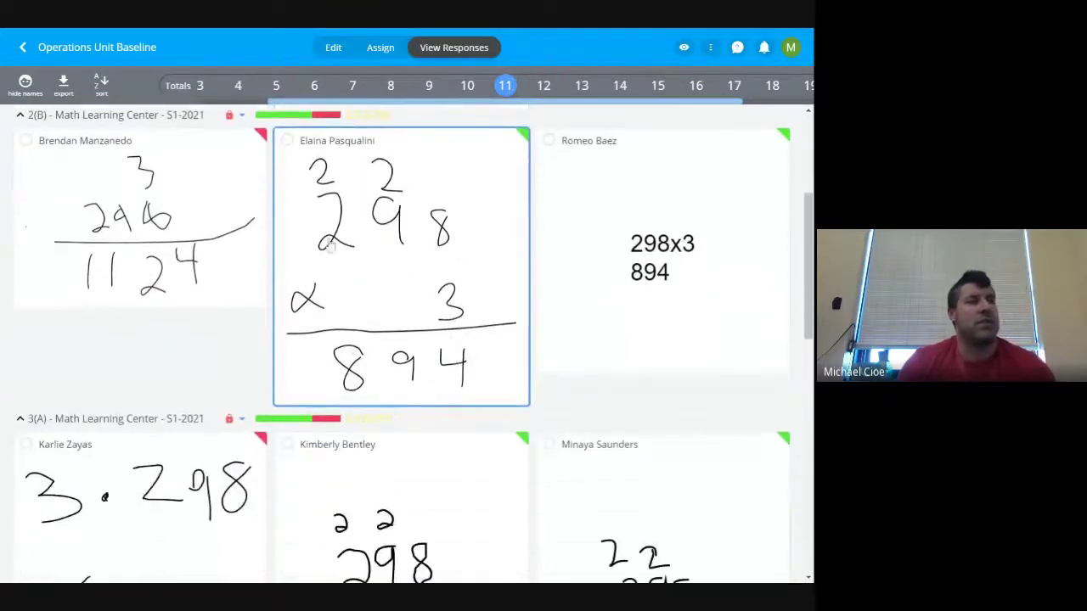
scroll(403, 266, up, 4)
Step: Review the step-by-step student work for question 13 in classes 2(A) and 2(B)
click(581, 87)
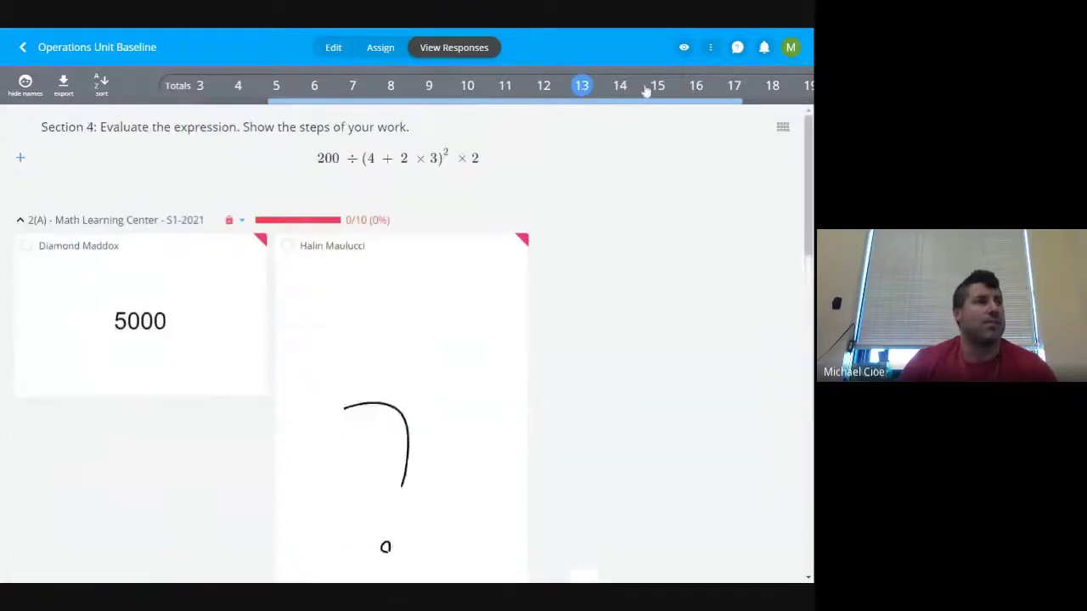
scroll(529, 204, down, 3)
scroll(529, 204, up, 2)
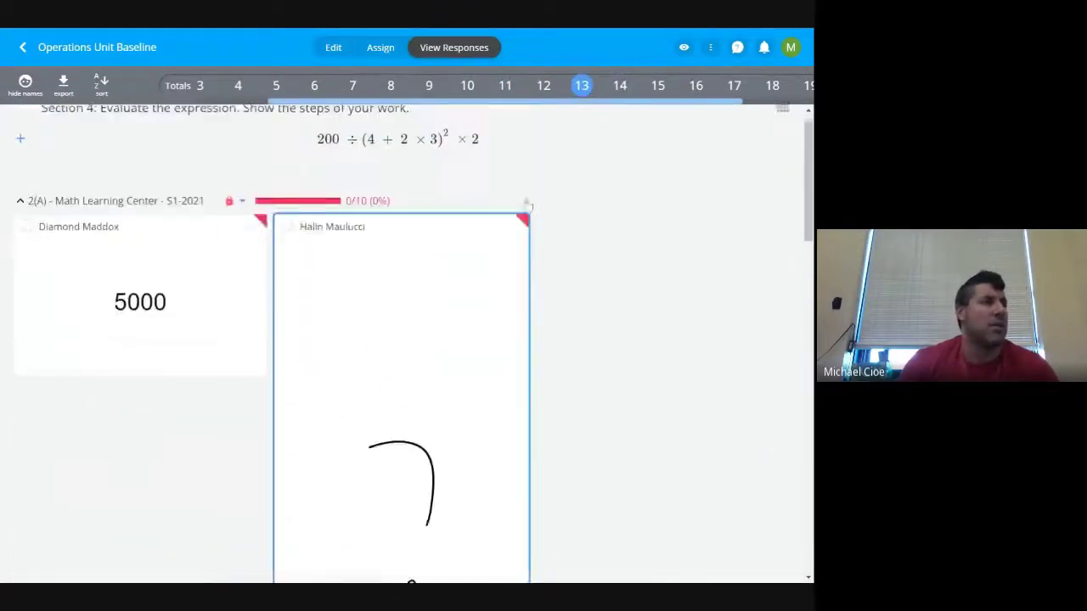
scroll(437, 286, down, 5)
scroll(533, 287, down, 3)
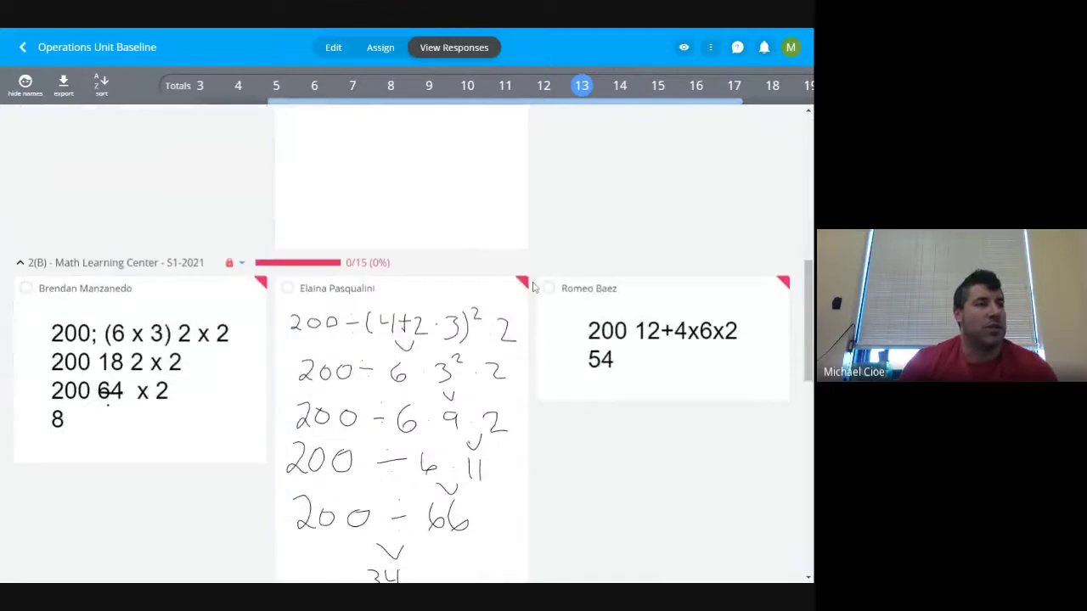
scroll(577, 323, up, 1)
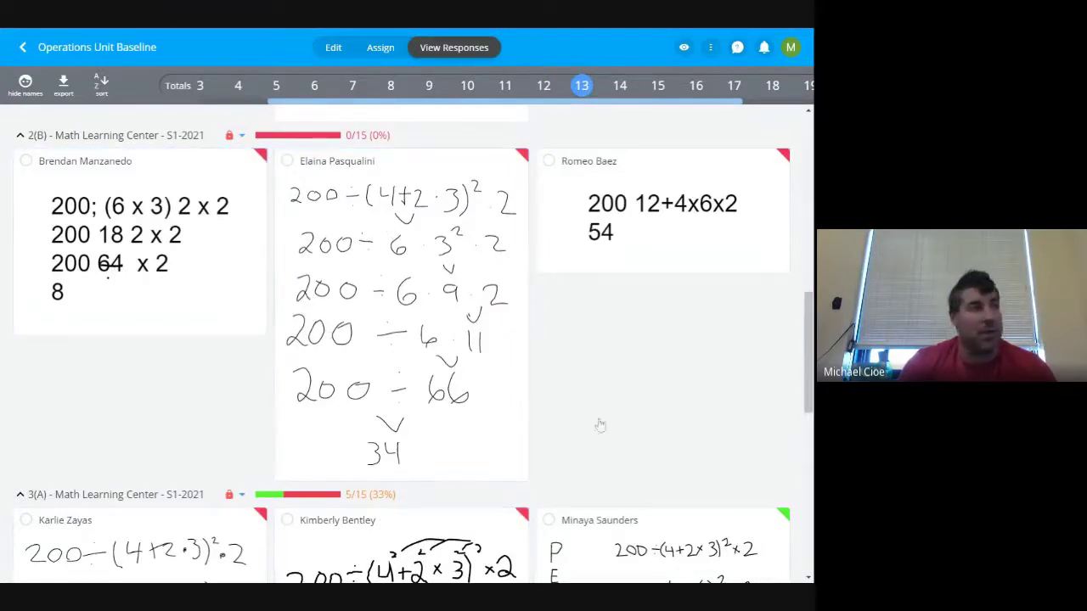
Step: Collapse classes 2(B) and 3(A) and open the partially credited student response in class 3(B) to inspect its scoring
click(20, 136)
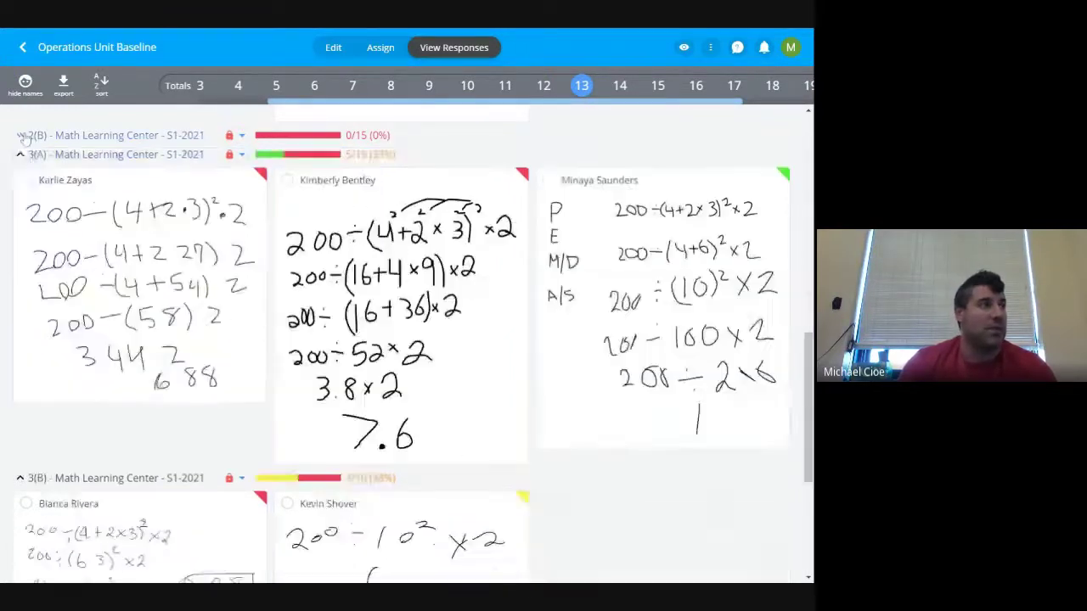
click(20, 157)
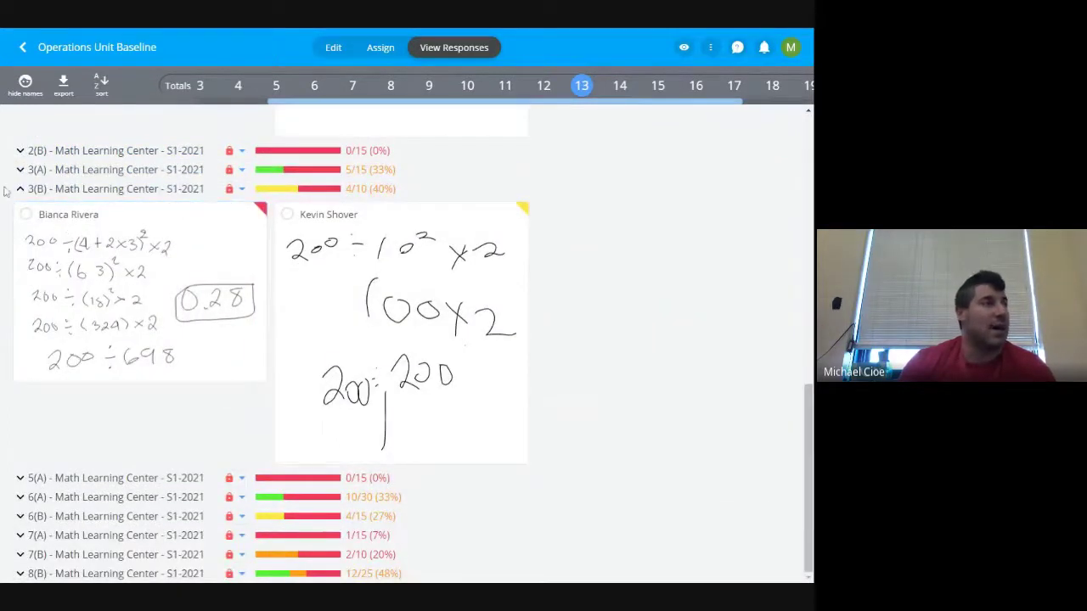
click(283, 399)
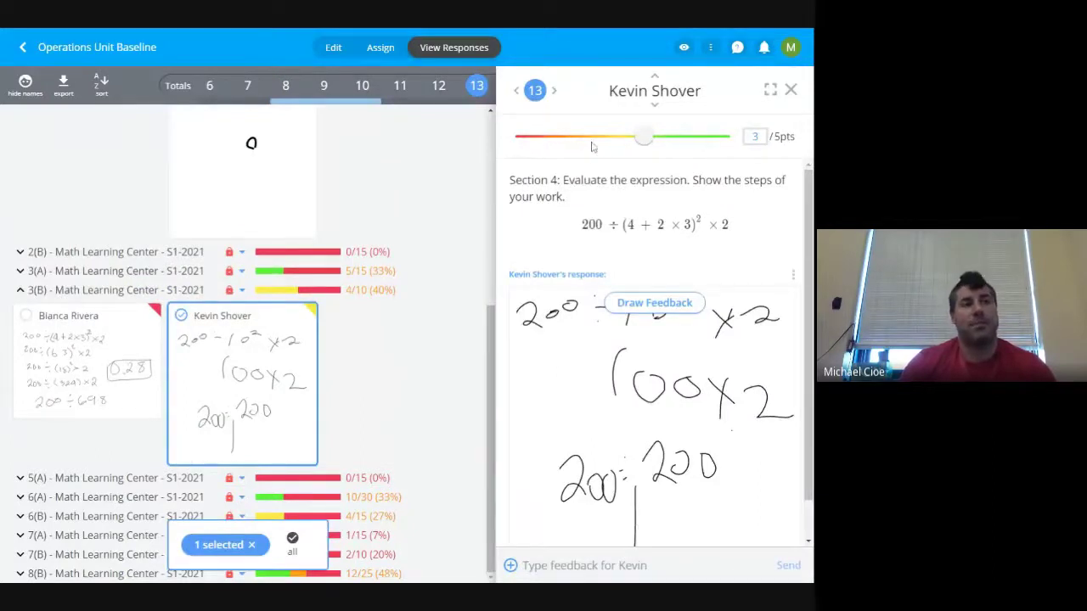
click(646, 138)
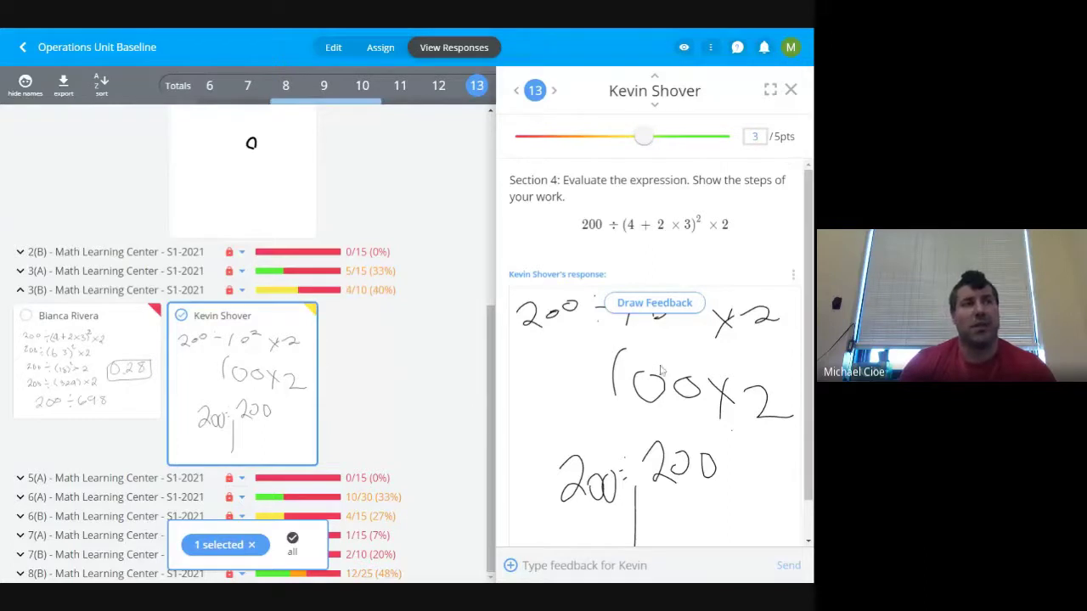
Step: Try drawing feedback that underlines the 100 in the student's work, erase the underline, and leave without saving the drawing
click(655, 303)
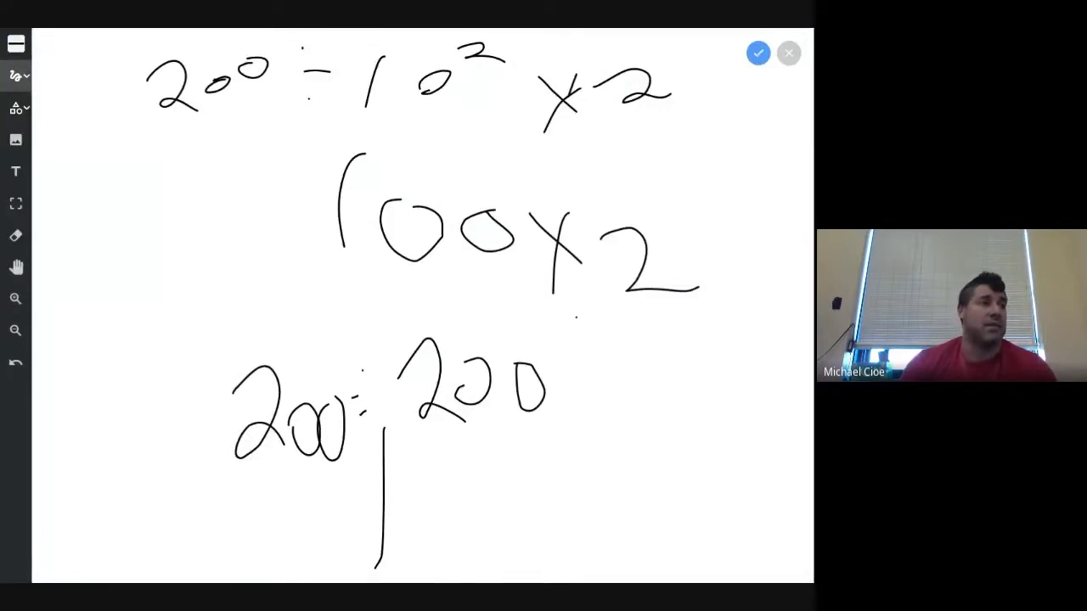
drag(329, 287, 480, 296)
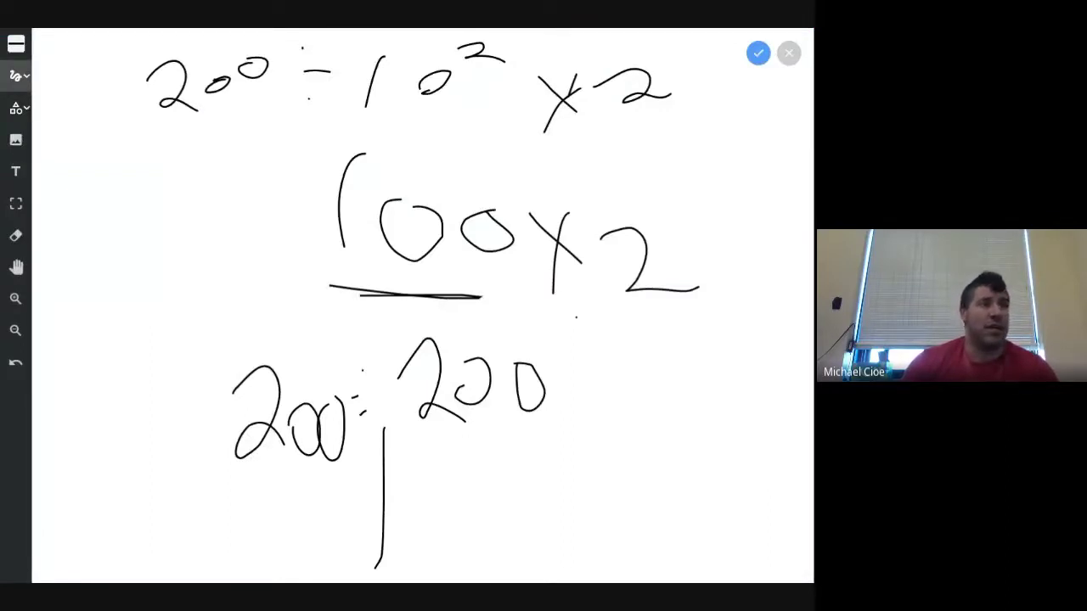
mouse_move(411, 295)
mouse_down()
mouse_move(310, 295)
mouse_move(480, 296)
mouse_up()
click(16, 235)
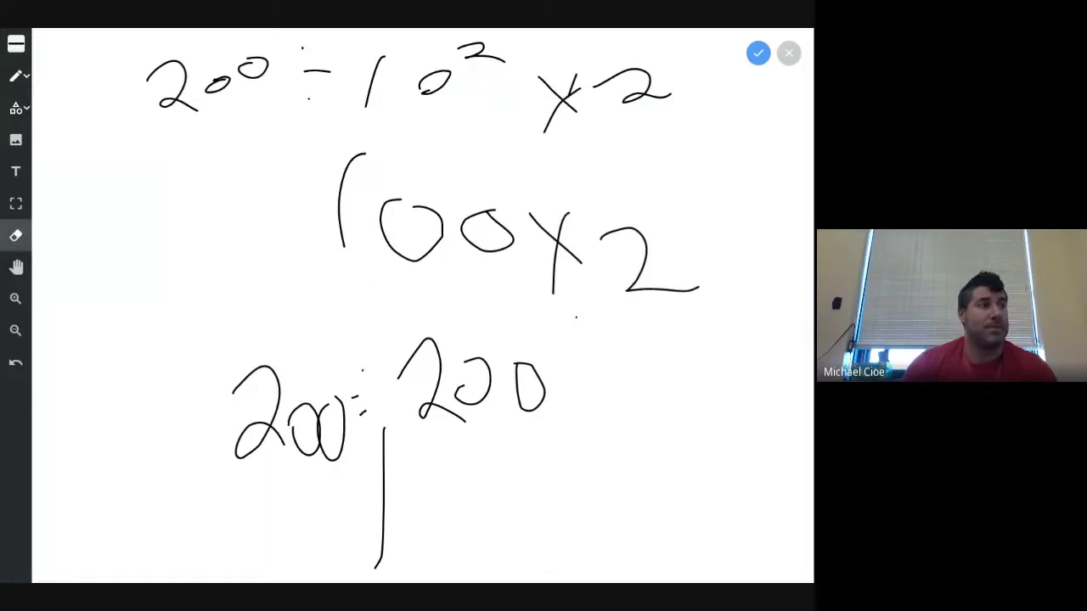
click(790, 55)
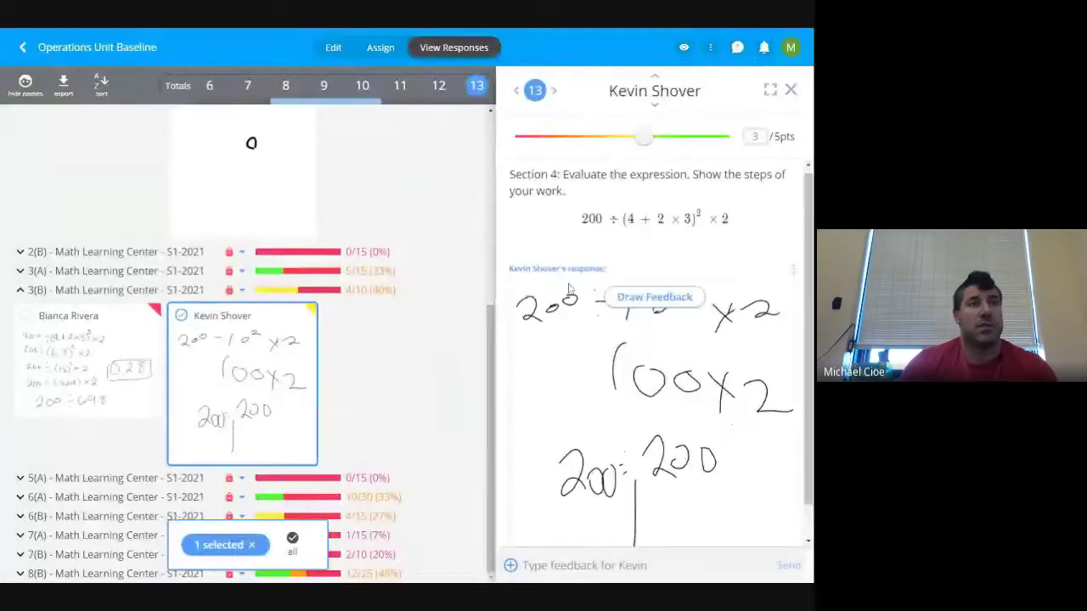
Step: Close the student's response, collapse classes 3(B) and 2(A), and return to the totals for all classes
click(791, 89)
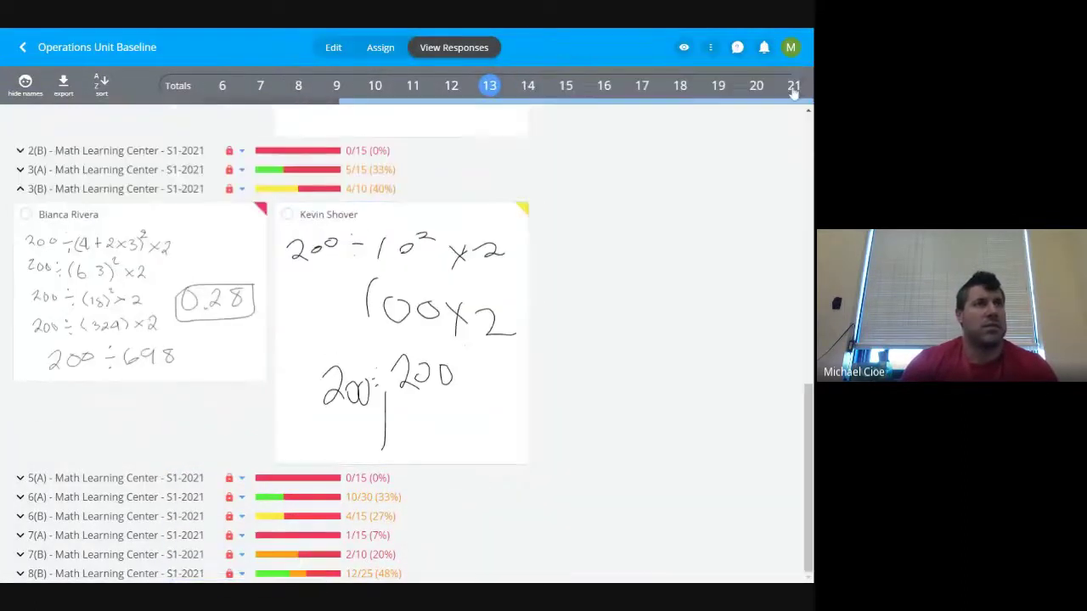
click(19, 188)
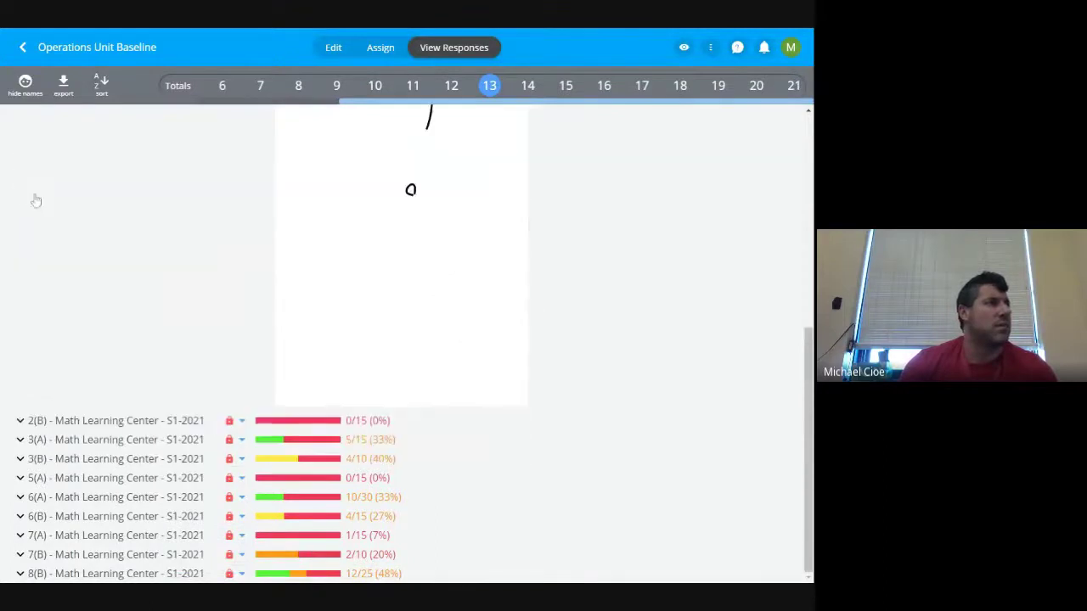
scroll(12, 174, up, 4)
scroll(10, 174, up, 2)
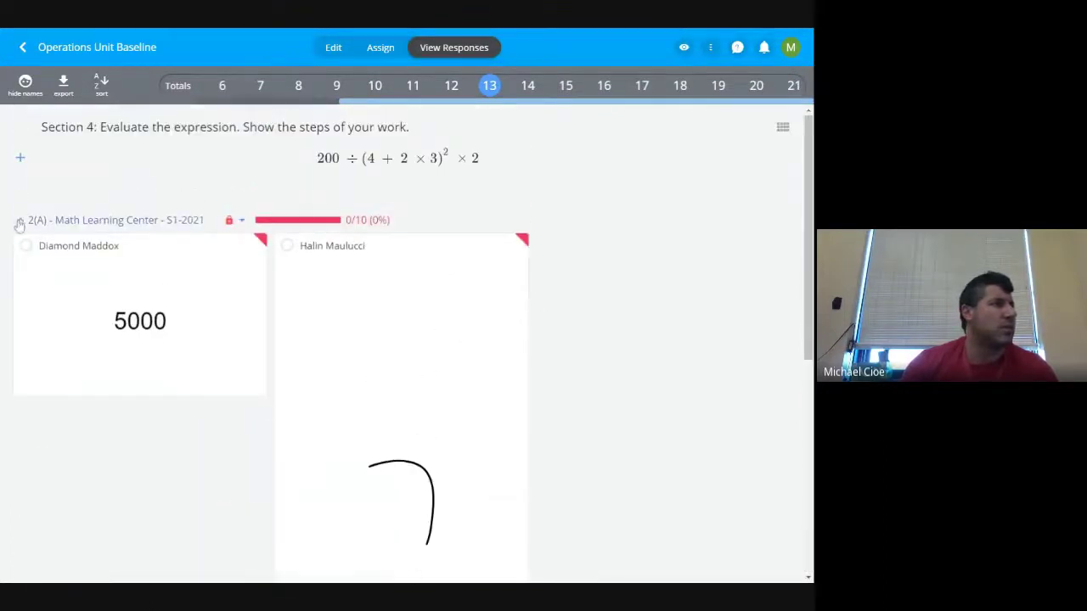
click(18, 219)
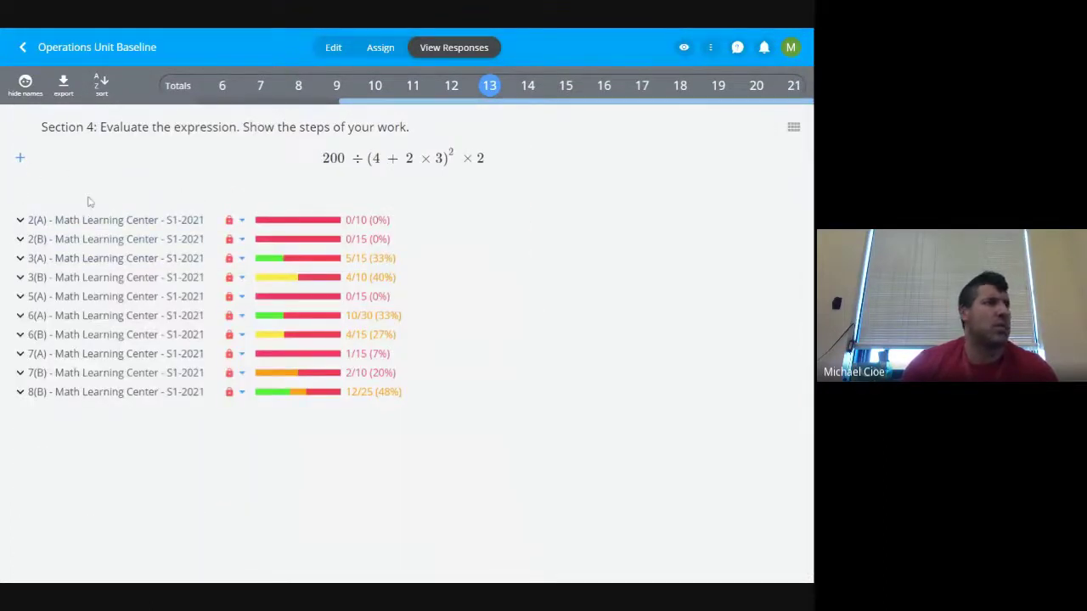
click(170, 86)
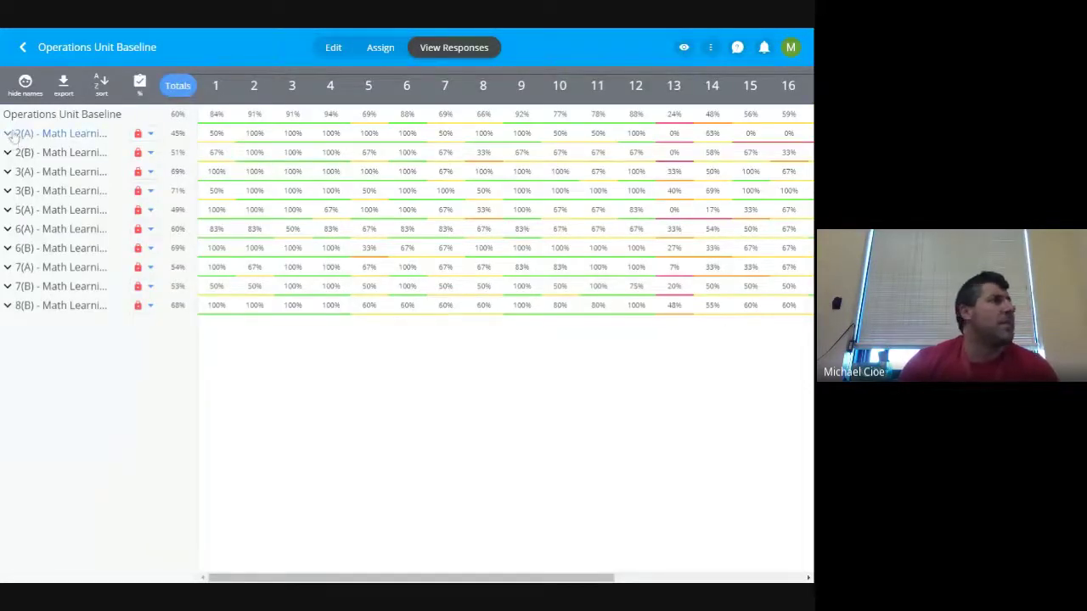
Step: Look over the individual student totals in class 2(A), and leave the Operations Unit Baseline responses
click(11, 136)
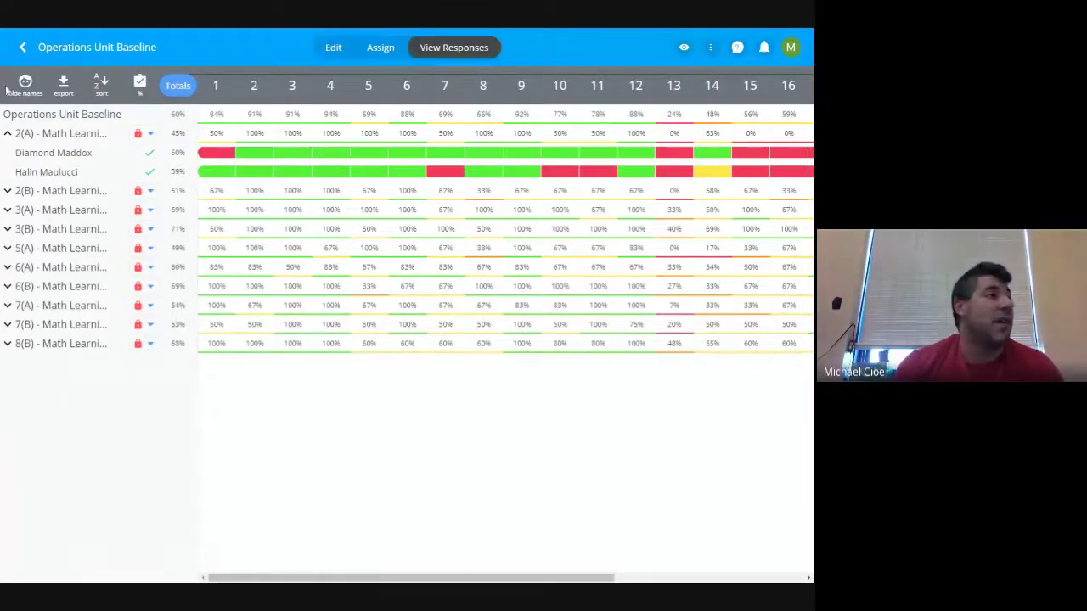
click(6, 133)
click(22, 52)
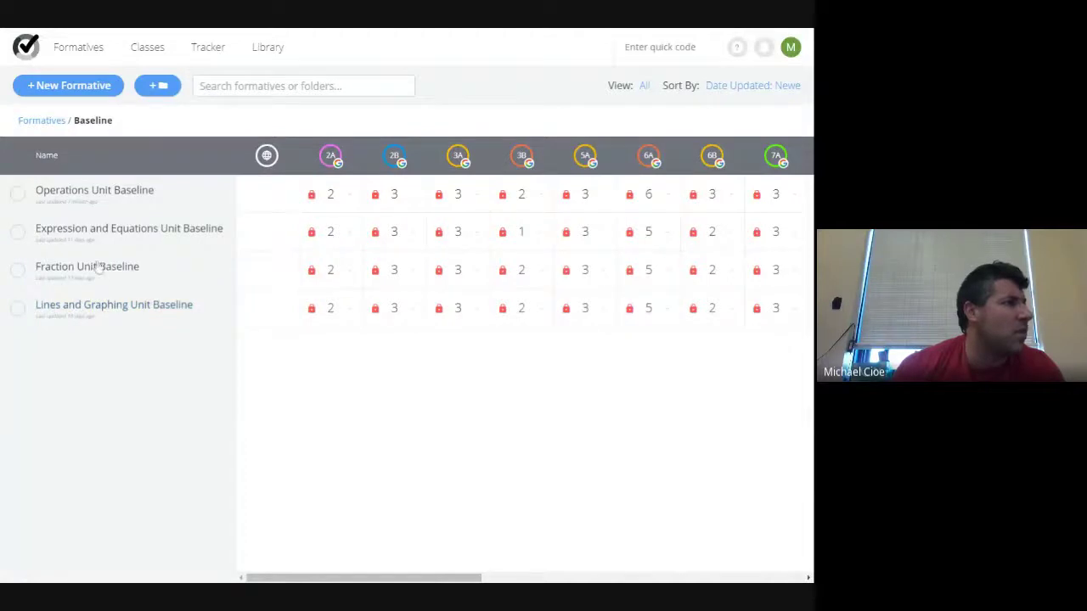
Step: Open Ops Benchmark #1 from the Ops Benchmarks folder and show its assignment settings for class 6(A)
click(28, 121)
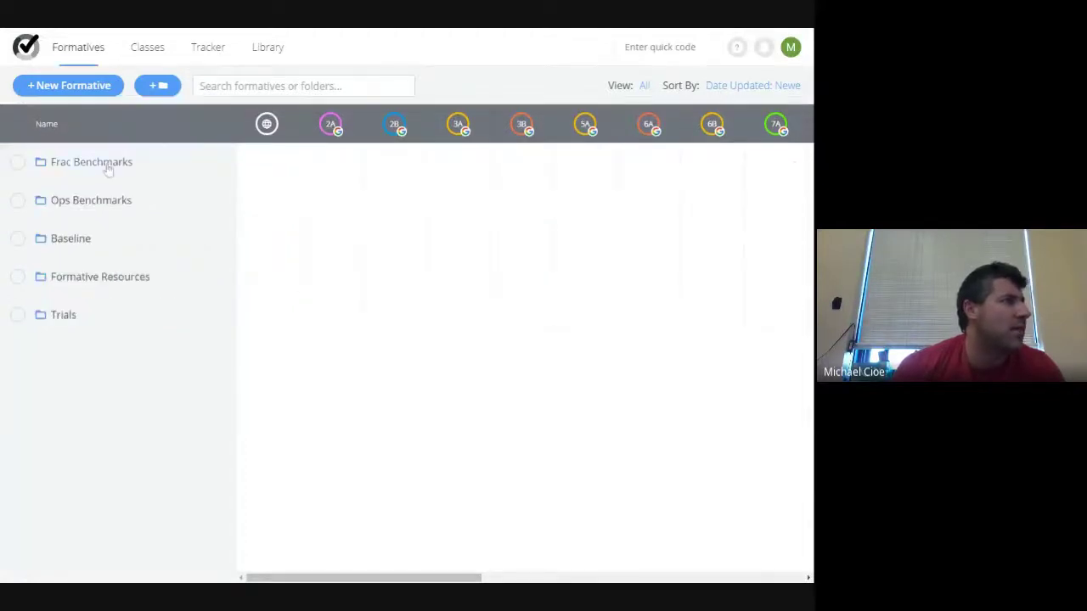
click(104, 204)
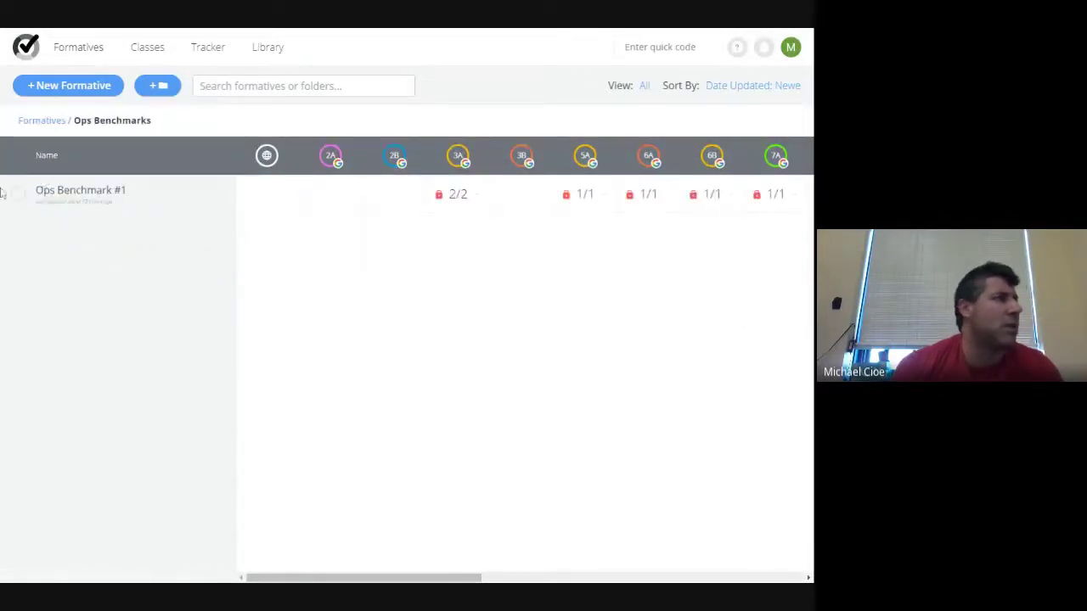
click(103, 192)
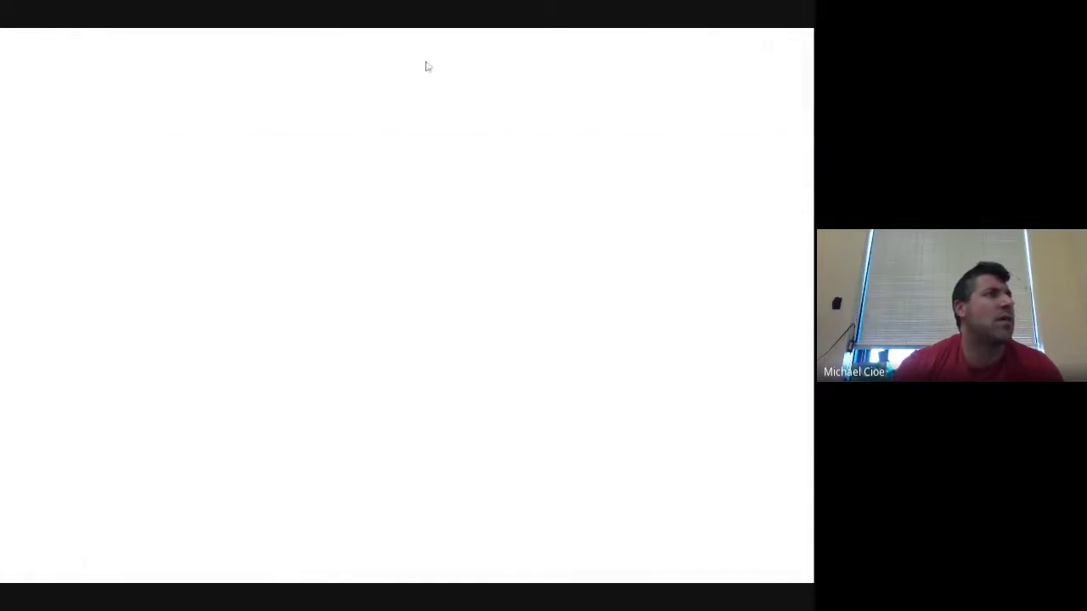
click(382, 49)
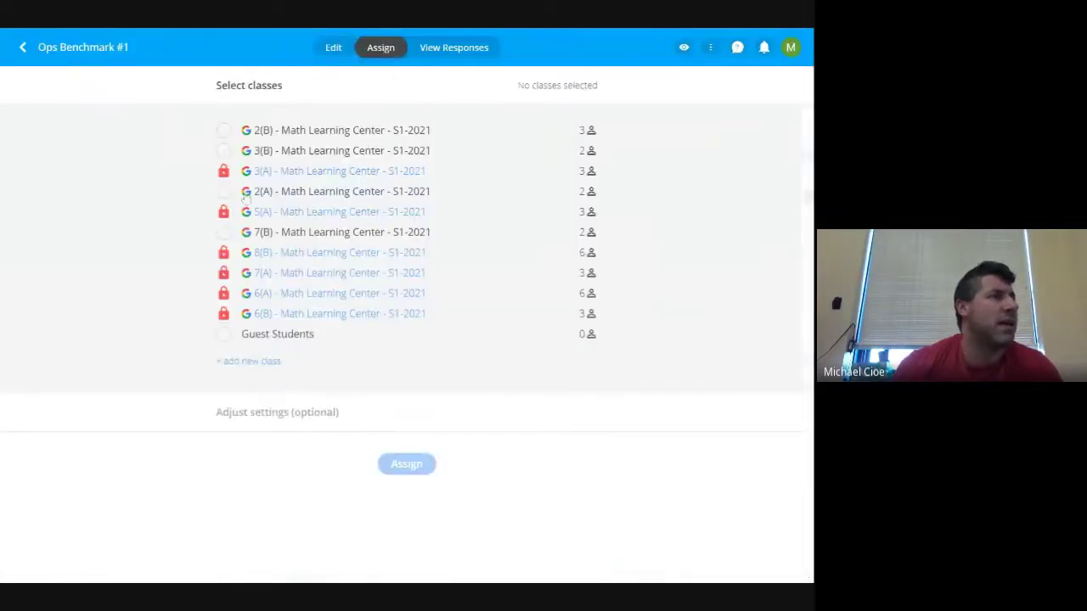
click(306, 297)
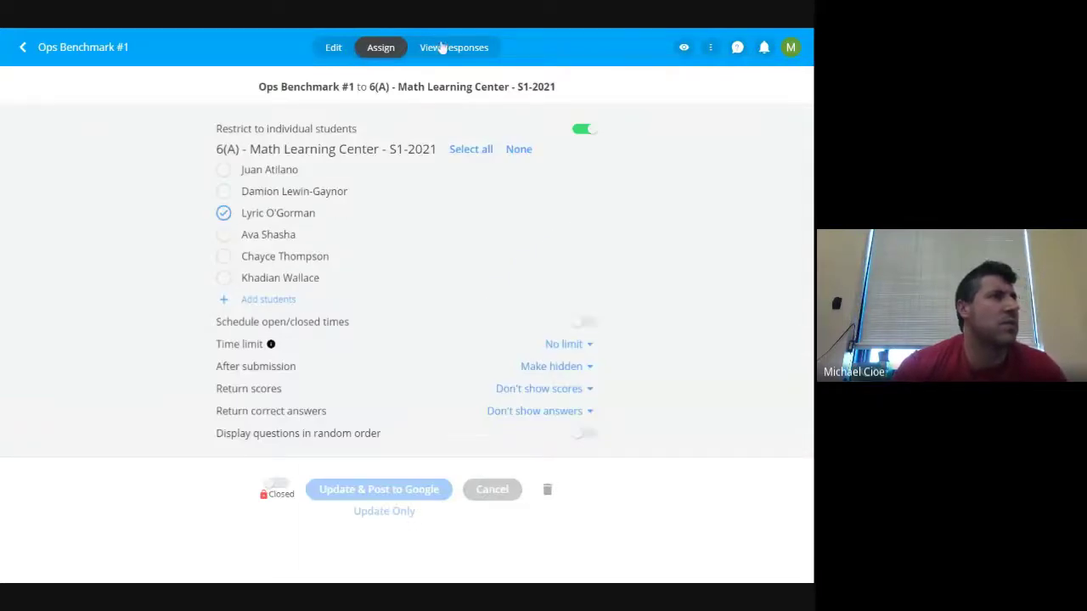
Step: Check class 7(A)'s responses to question 1 of Ops Benchmark #1, and expand class 3(A) in the totals
click(442, 48)
click(19, 237)
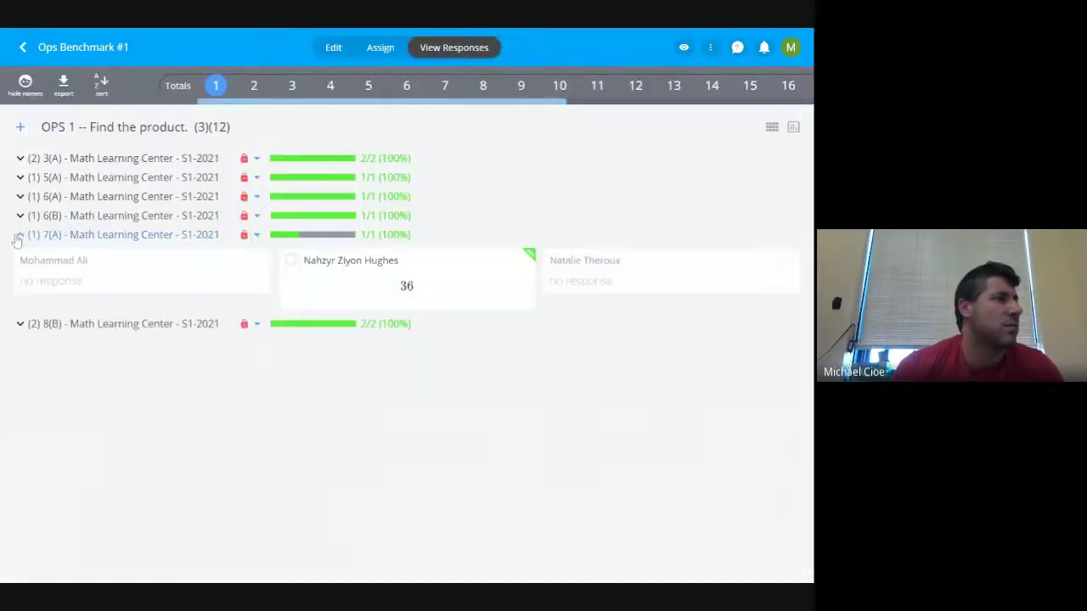
click(19, 238)
click(178, 85)
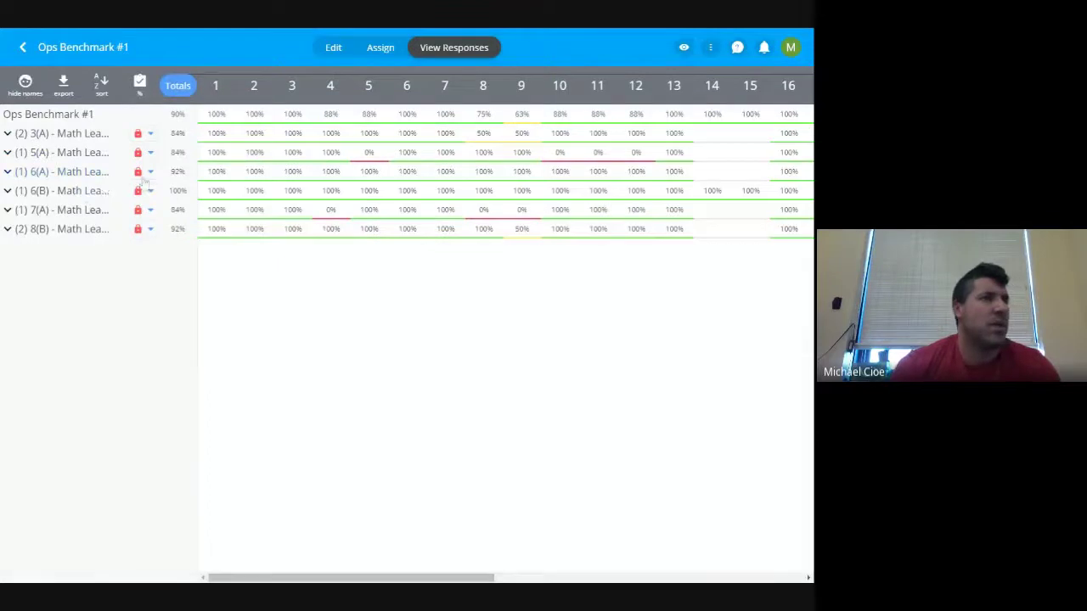
click(9, 135)
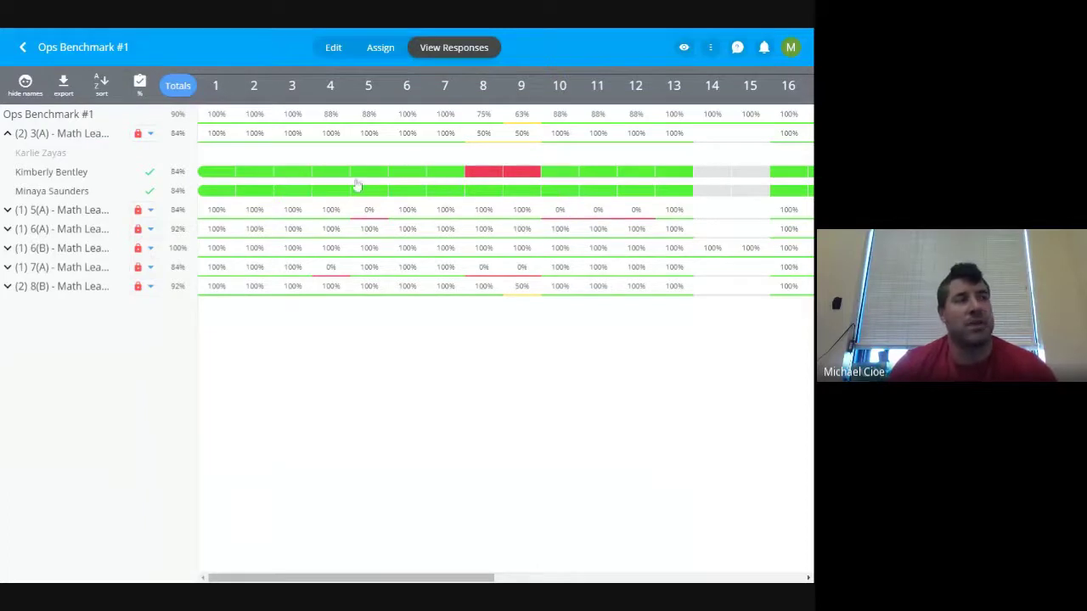
Step: Open the first submitted student's question 14 response in class 3(A) and magnify the handwritten work in the feedback drawing view
click(713, 174)
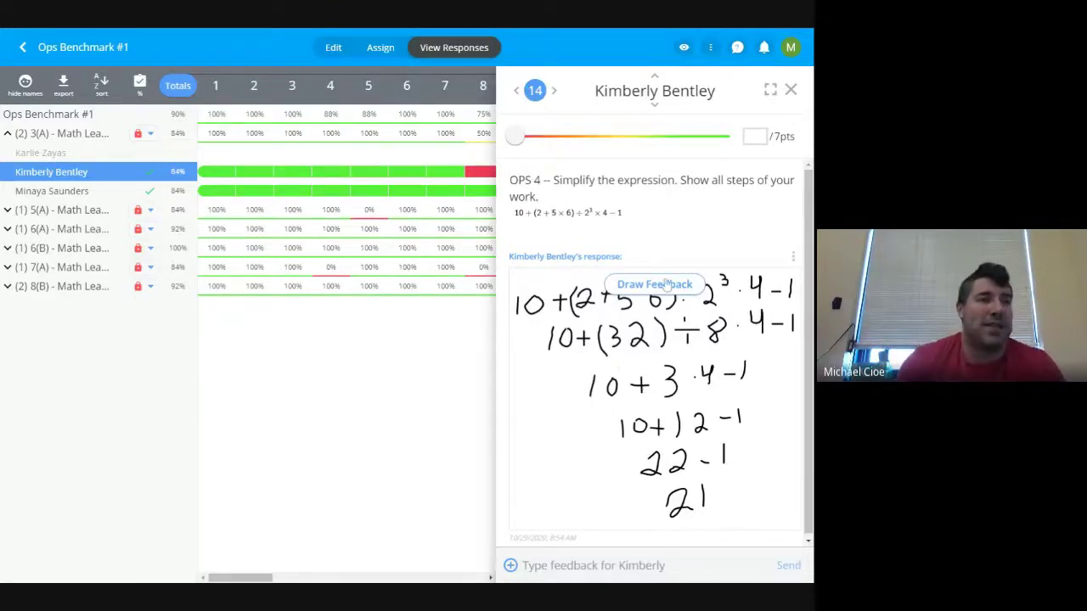
click(662, 285)
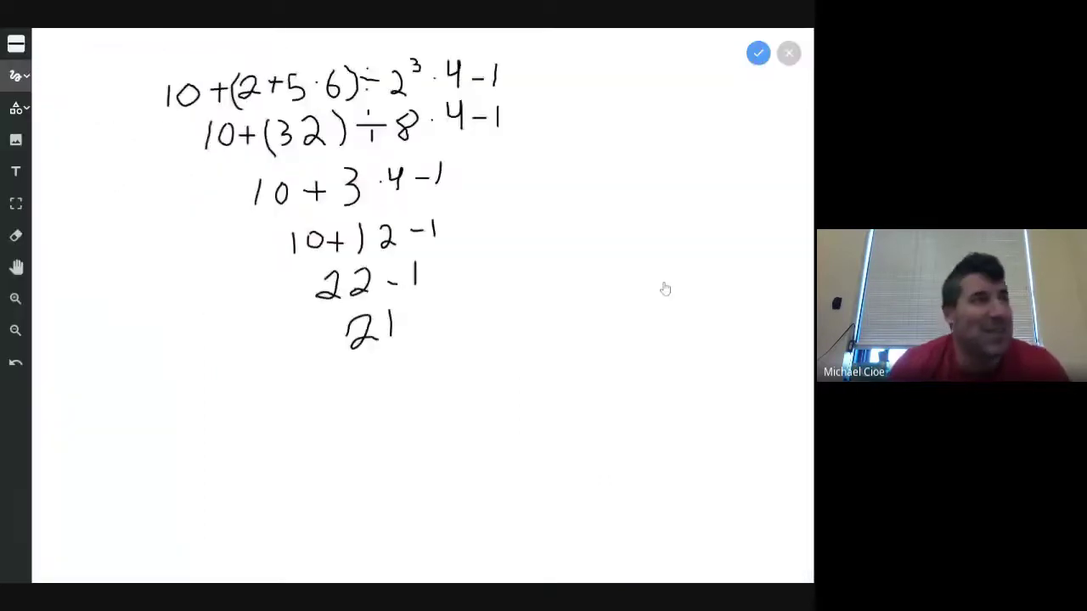
click(15, 301)
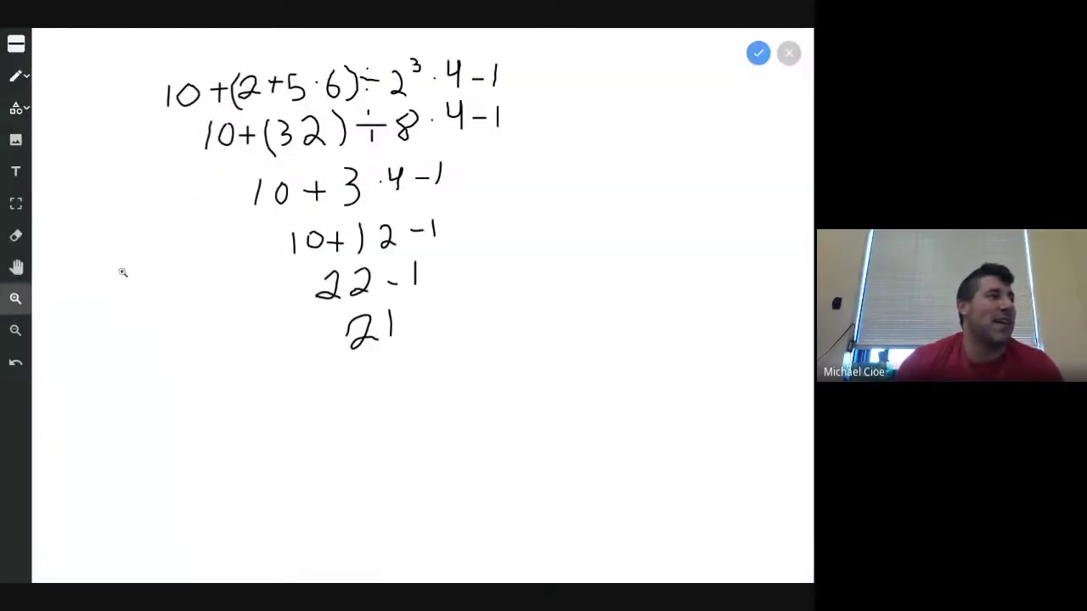
click(192, 226)
click(278, 222)
click(440, 210)
click(488, 210)
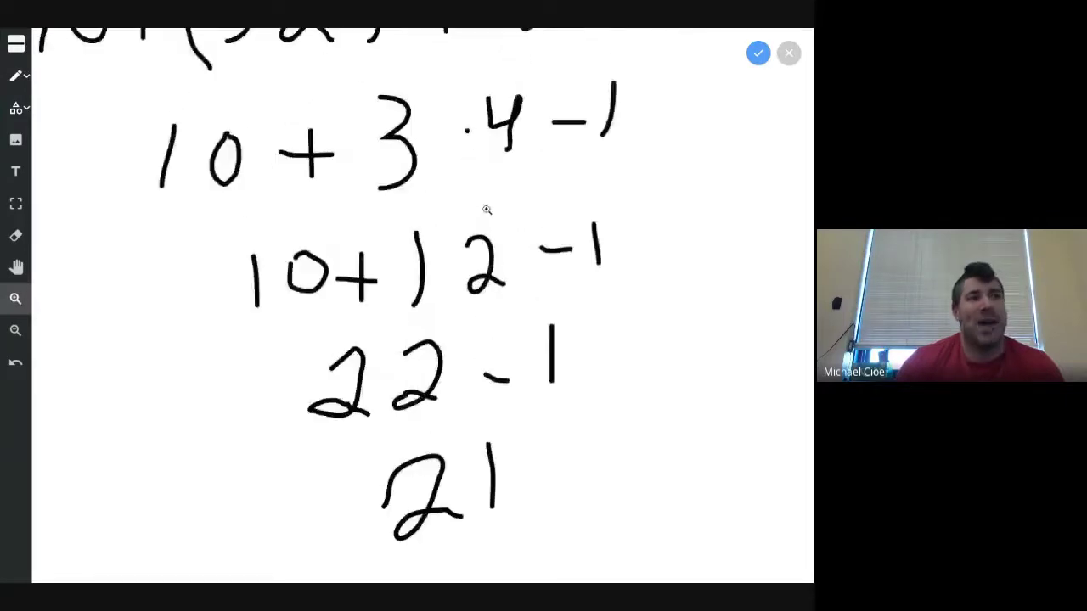
click(488, 211)
click(488, 210)
click(488, 211)
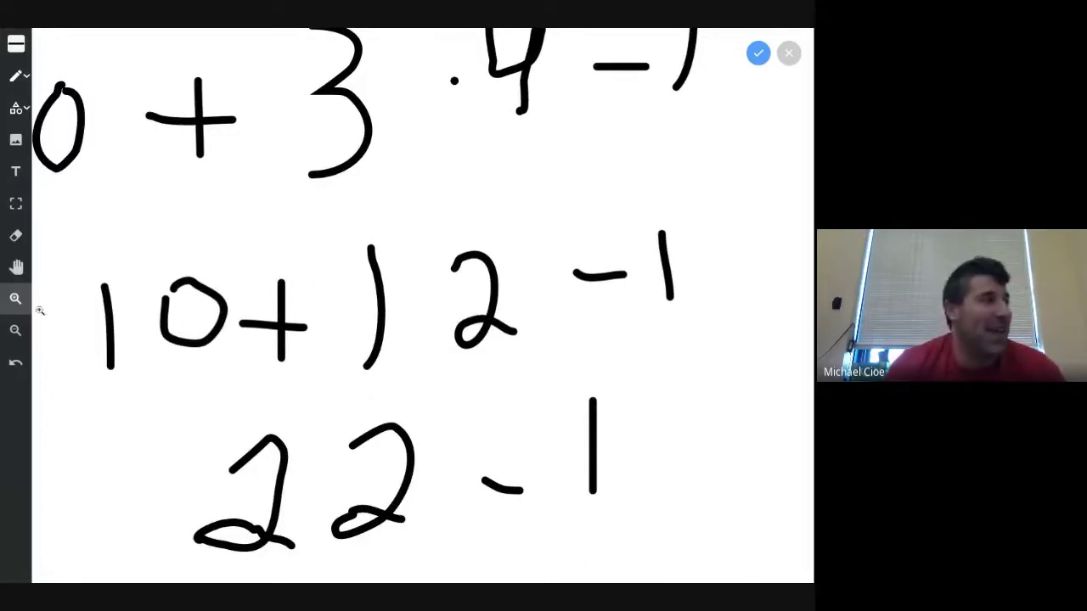
Step: Zoom back out to the full handwritten work and leave the feedback drawing view without saving
click(15, 330)
click(404, 279)
click(405, 279)
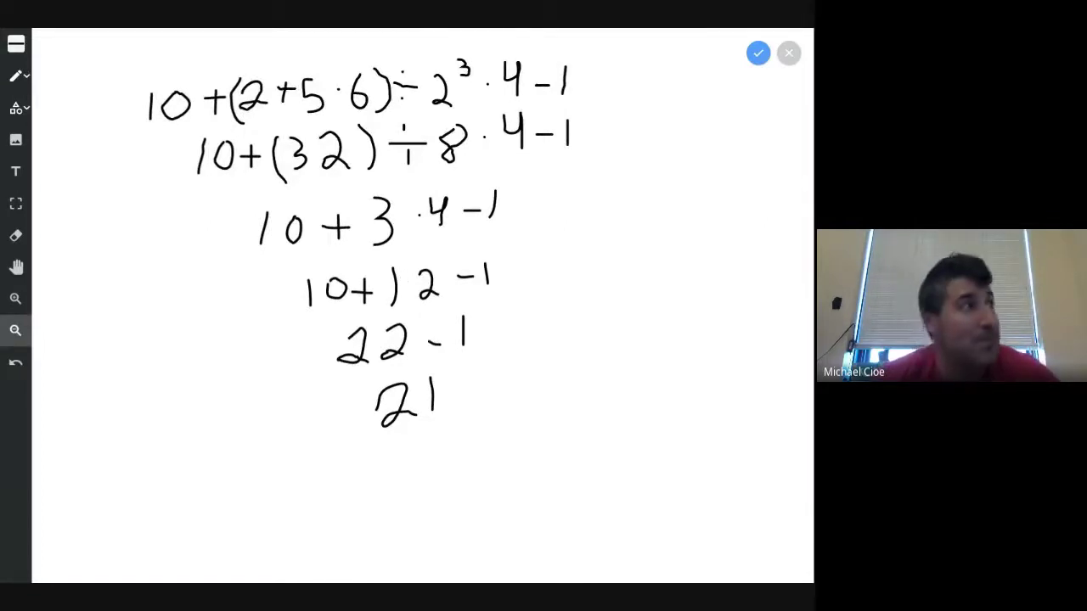
click(789, 56)
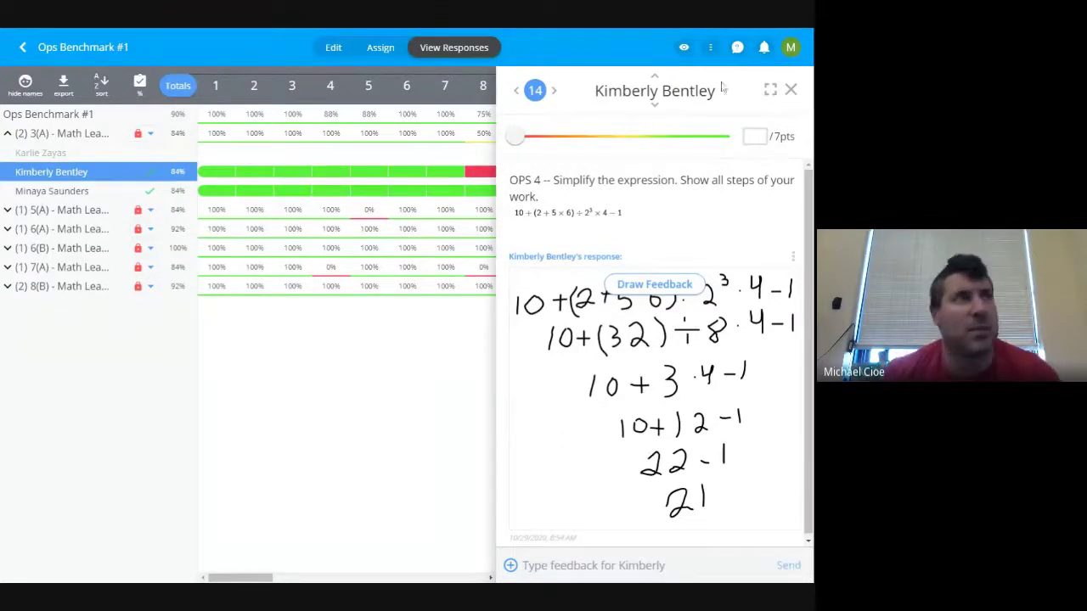
Step: Close the student's question 14 response, reopen it to examine the expression, and return to the totals
click(791, 90)
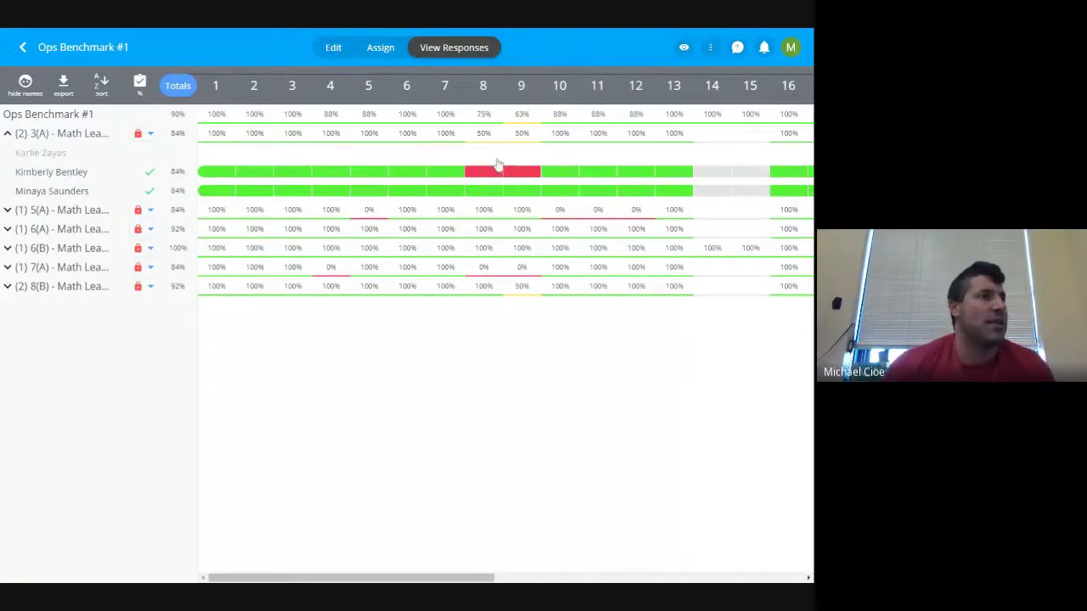
click(712, 172)
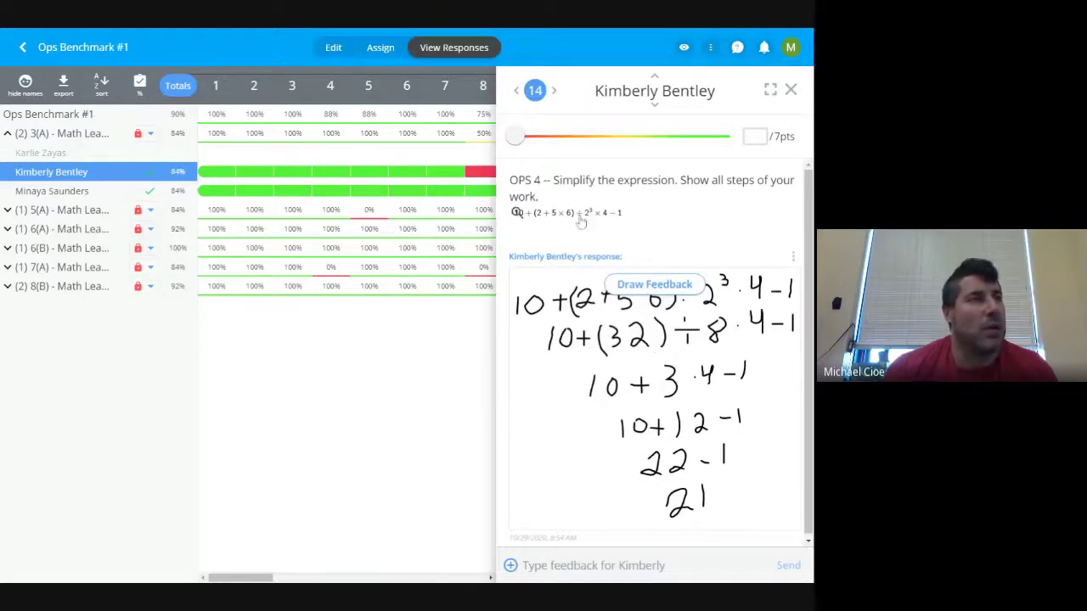
click(791, 90)
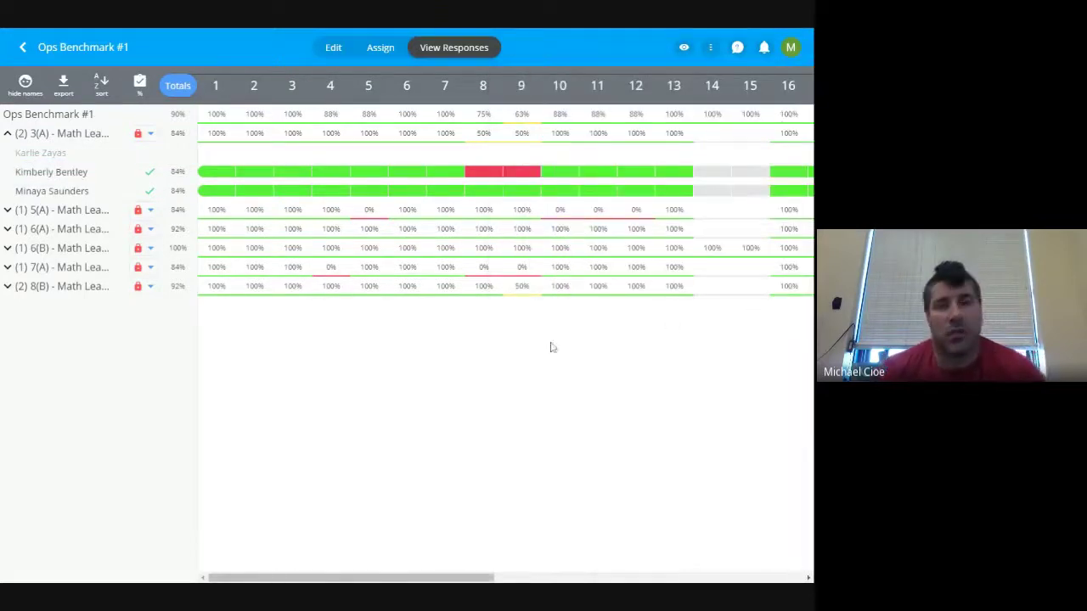